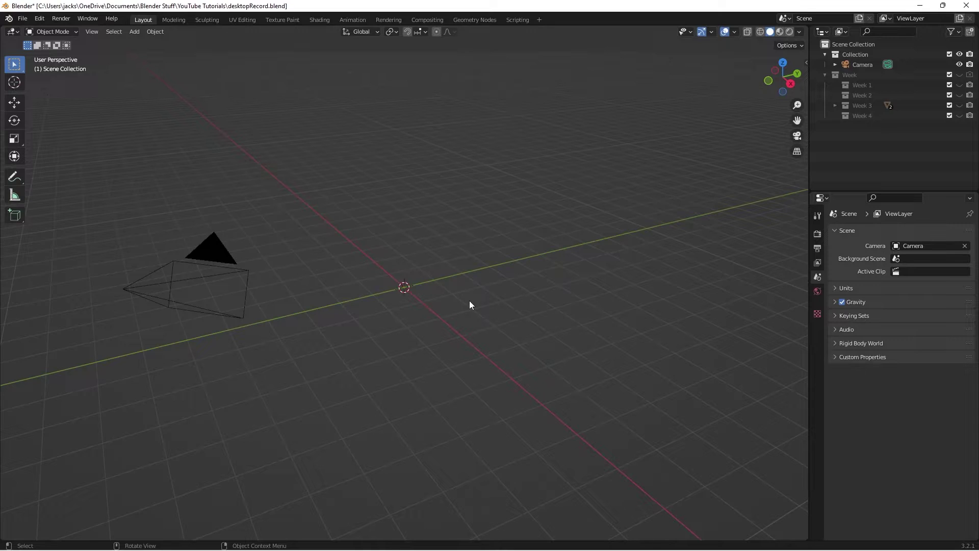
Step: Add an ico sphere at the world origin with 5 subdivisions
key("shift+a")
mouse_move(470, 301)
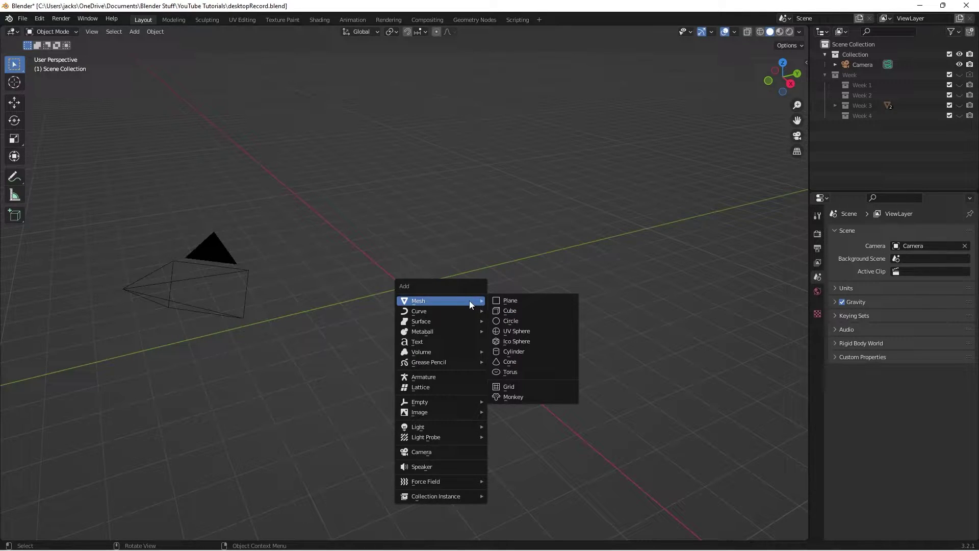
left_click(516, 341)
left_click(131, 432)
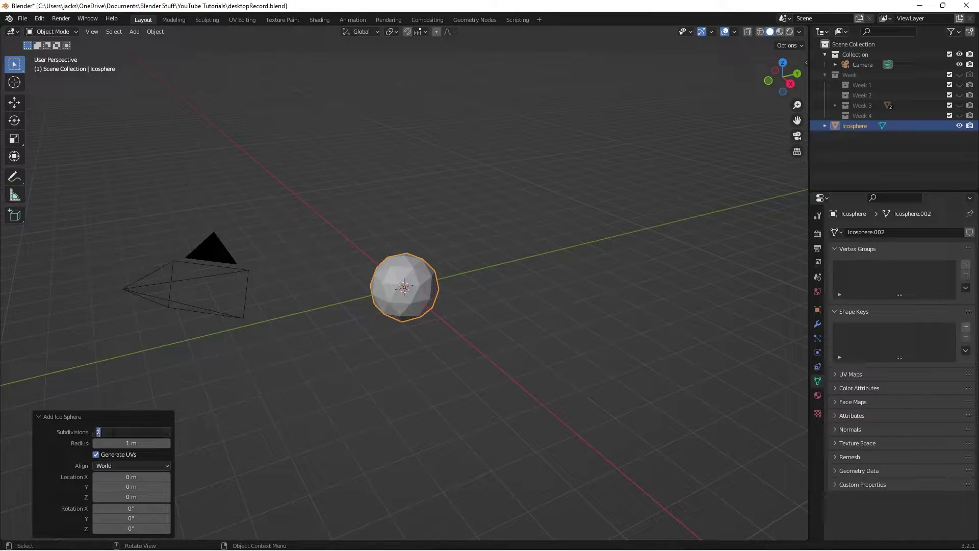
type("5")
key("Return")
left_click(417, 285)
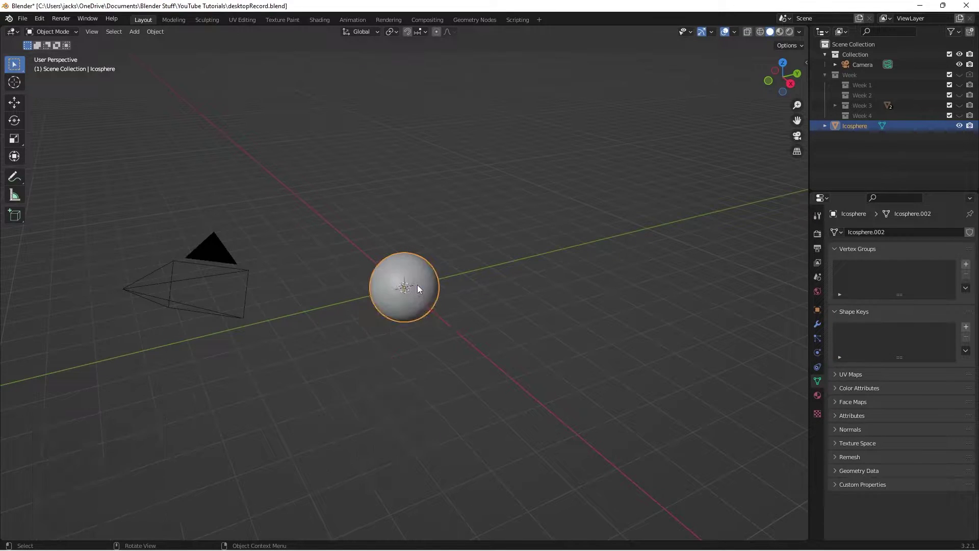
Step: Look through the scene camera and set its focal length to 102 mm
left_click(190, 267)
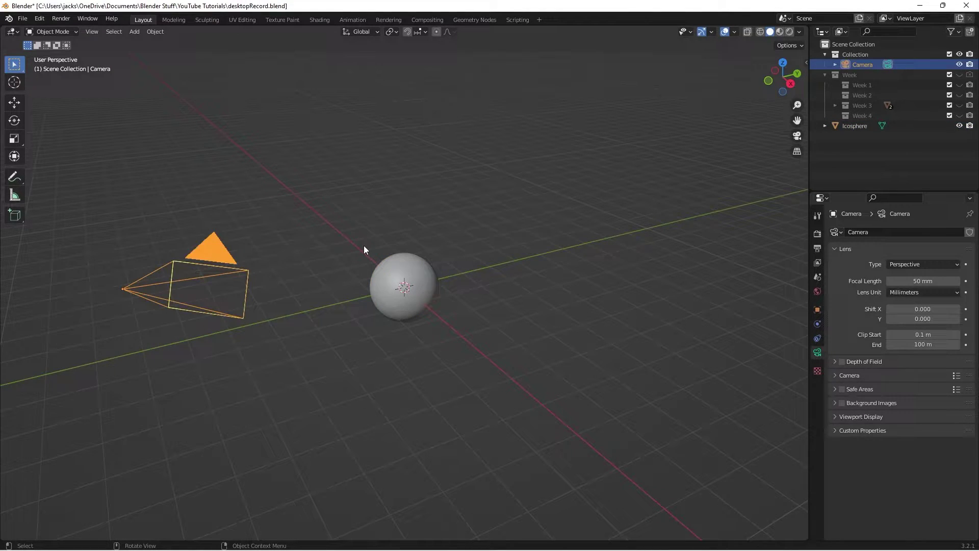
key("KP_0")
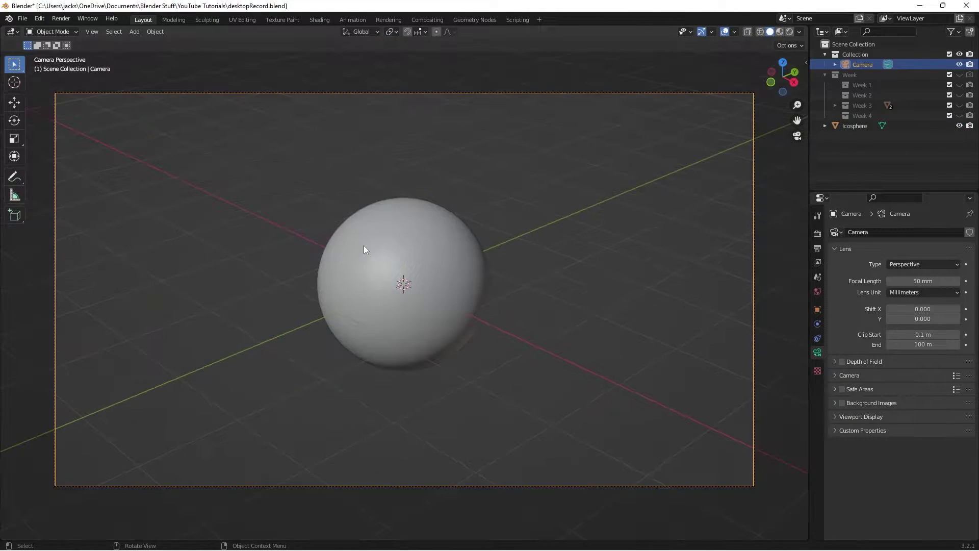
left_click(817, 234)
left_click(818, 352)
left_click(924, 281)
type("102")
key("Return")
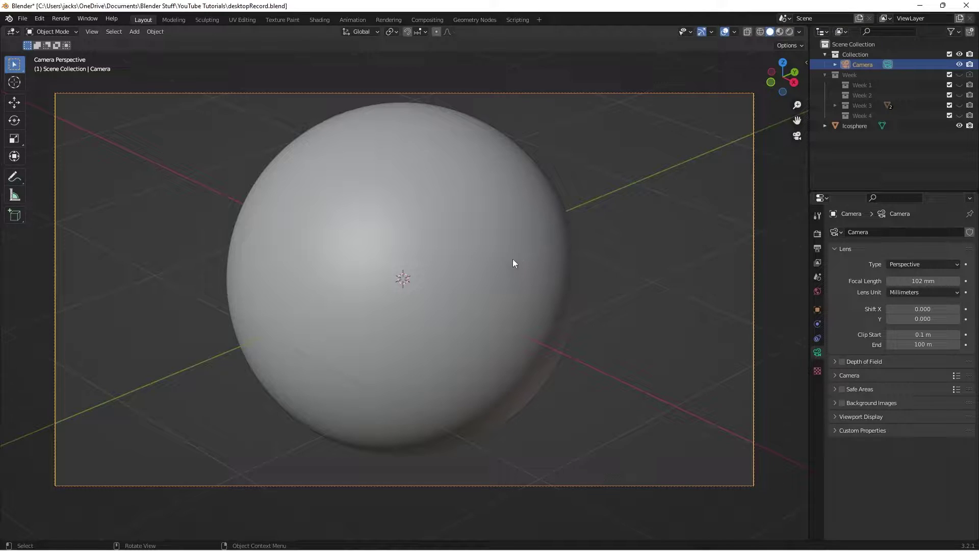
Step: Save the file and switch the viewport to rendered shading
left_click(513, 263)
left_click(661, 214)
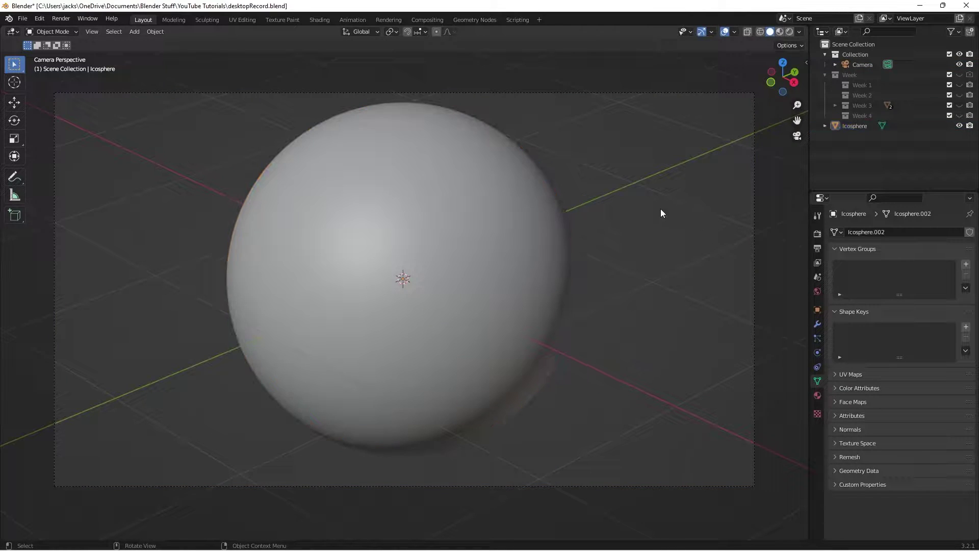
key("ctrl+s")
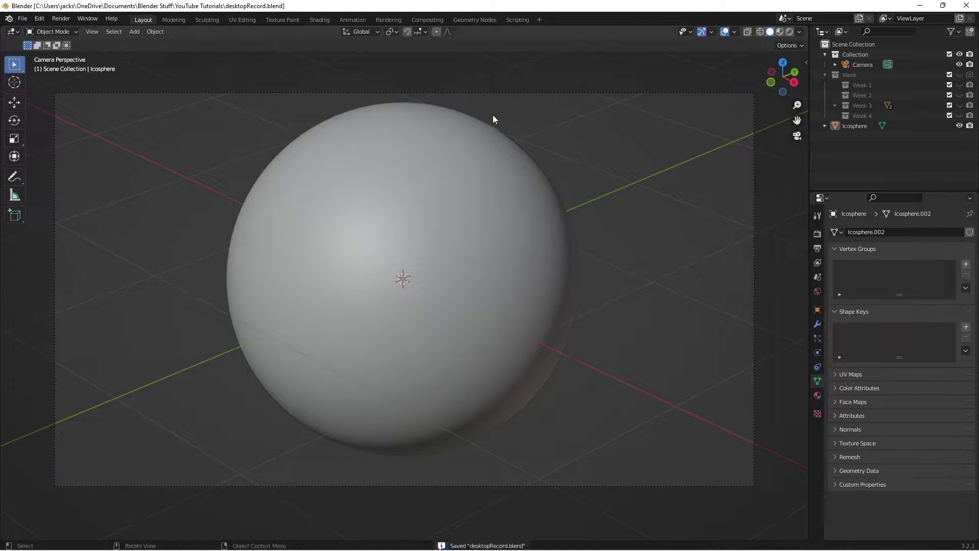
left_click(790, 31)
left_click(800, 32)
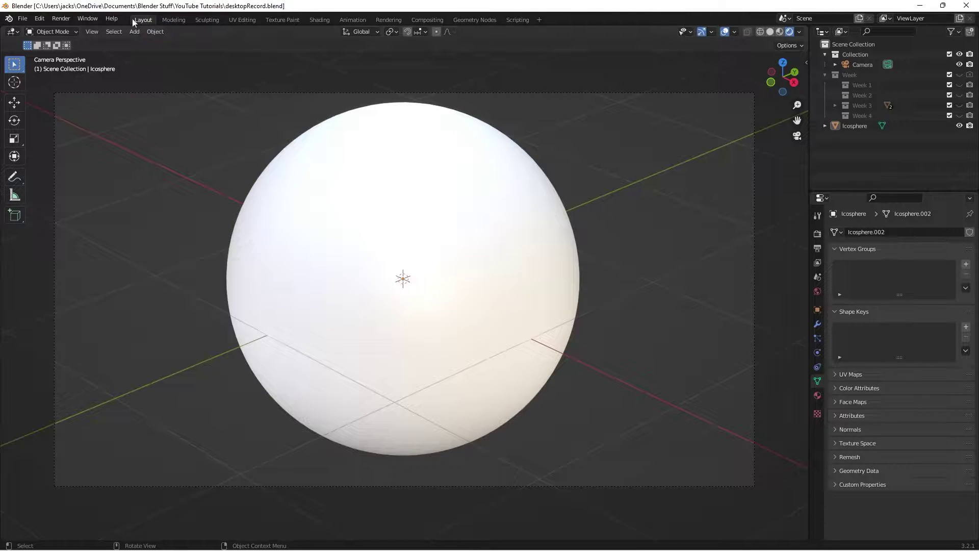
Step: Switch to the Shading workspace and show its viewport through the camera with rendered shading
left_click(320, 20)
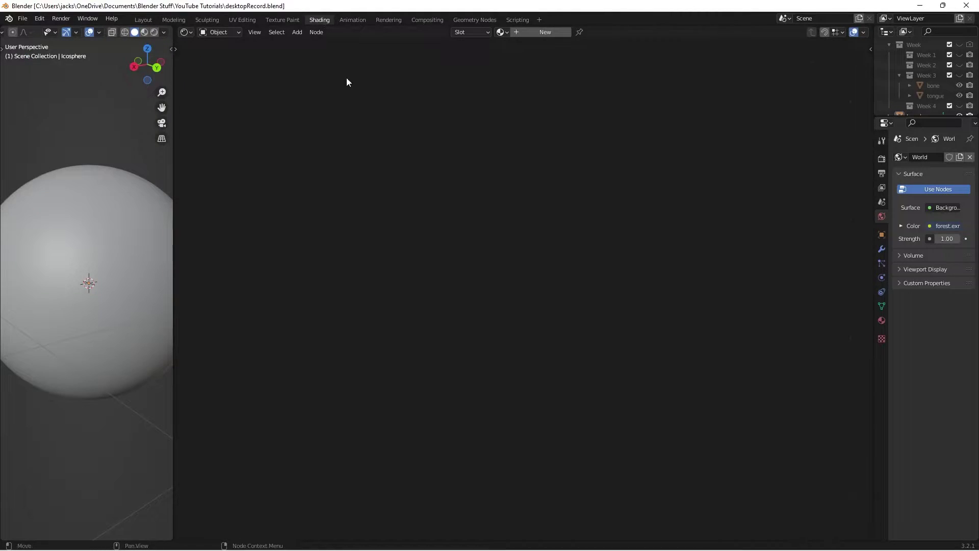
key("KP_0")
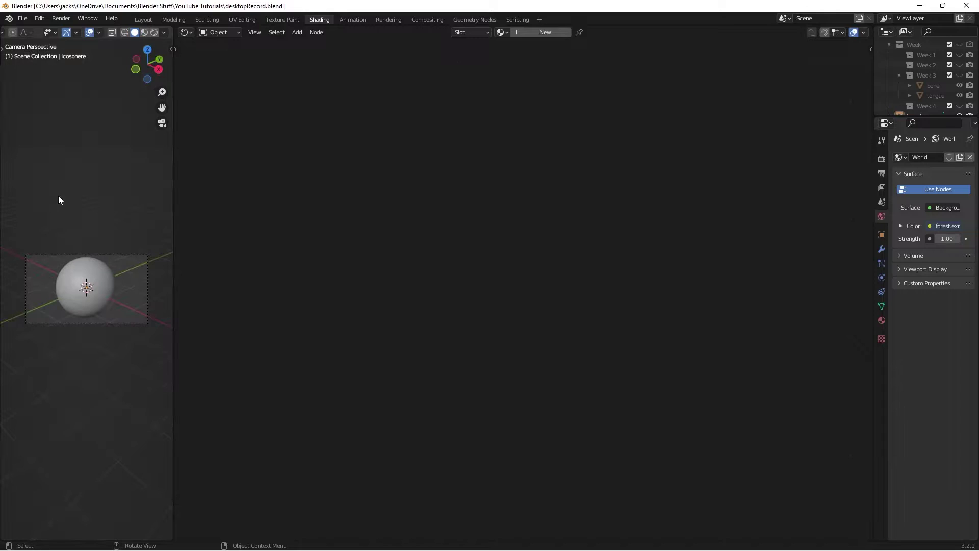
scroll(73, 212, "up", 2)
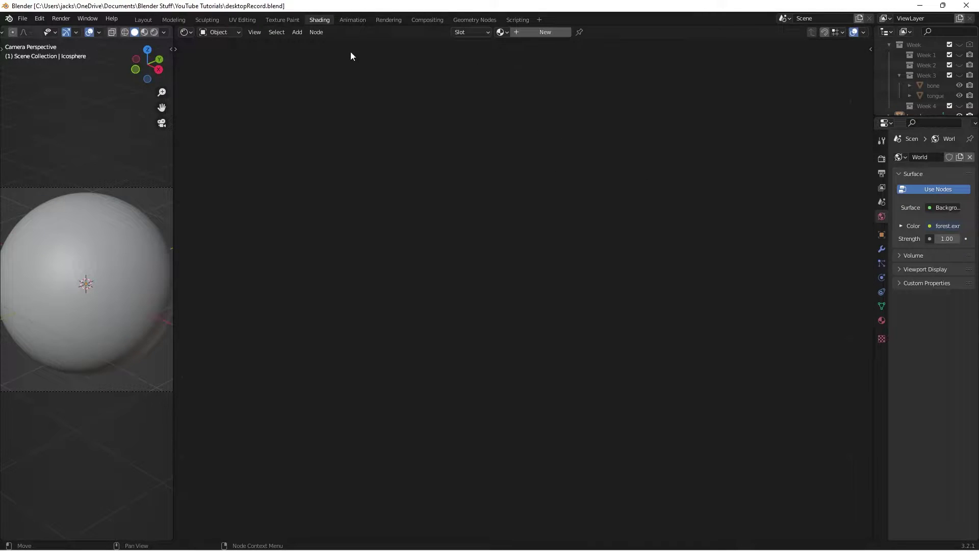
left_click(154, 32)
left_click(164, 32)
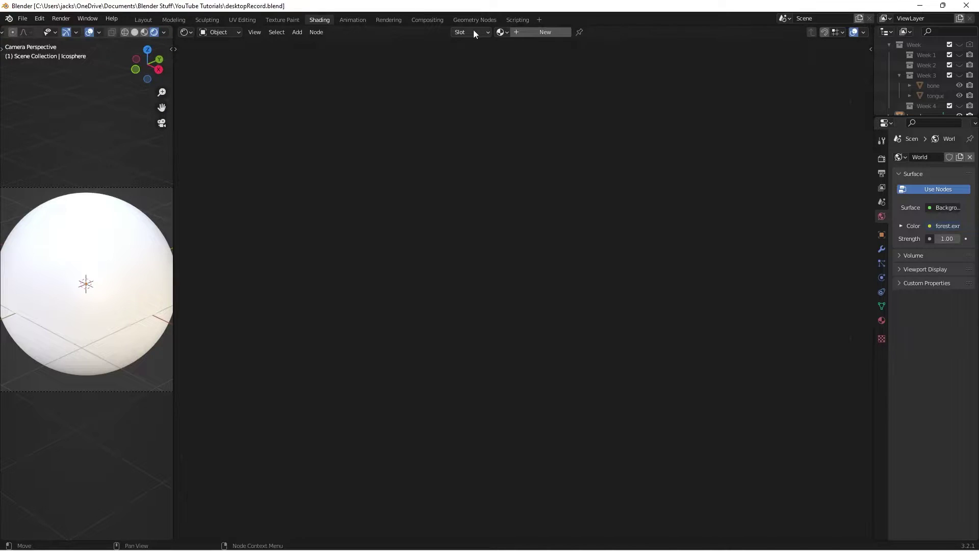
Step: Create a new material on the ico sphere and name it amethyst
left_click(144, 276)
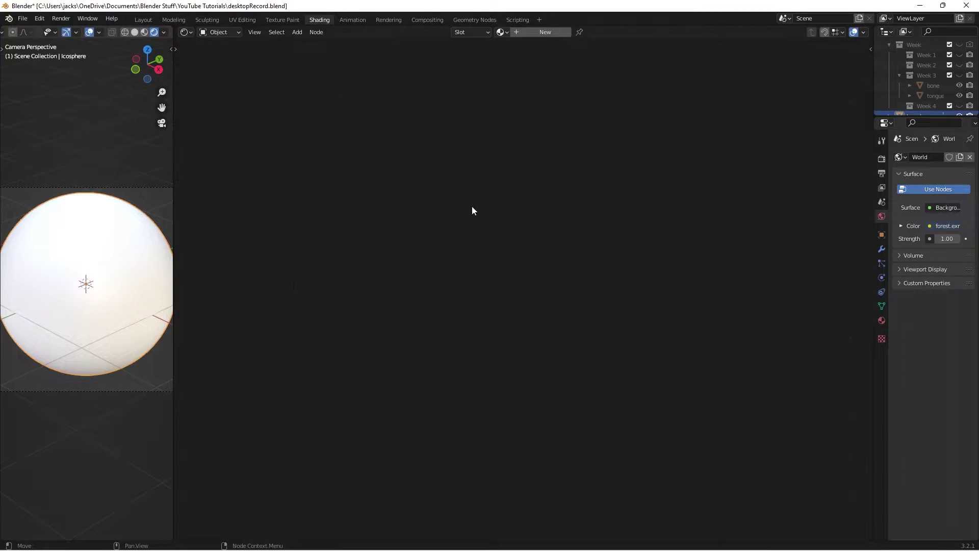
left_click(541, 32)
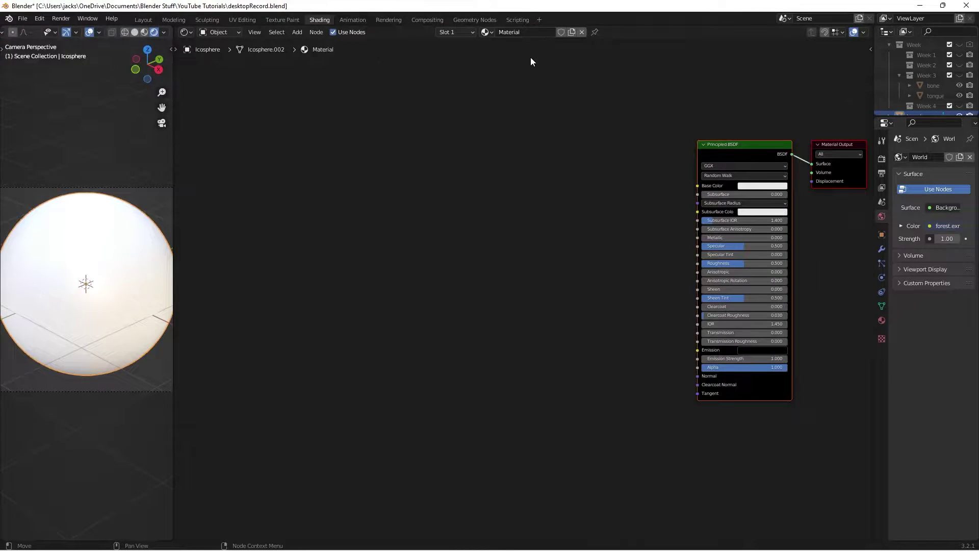
left_click(531, 33)
type("ame")
type("the")
type("y")
key("BackSpace")
key("BackSpace")
type("yst")
key("Return")
left_click(627, 162)
middle_click_drag(636, 160, 587, 190)
scroll(586, 191, "up", 2)
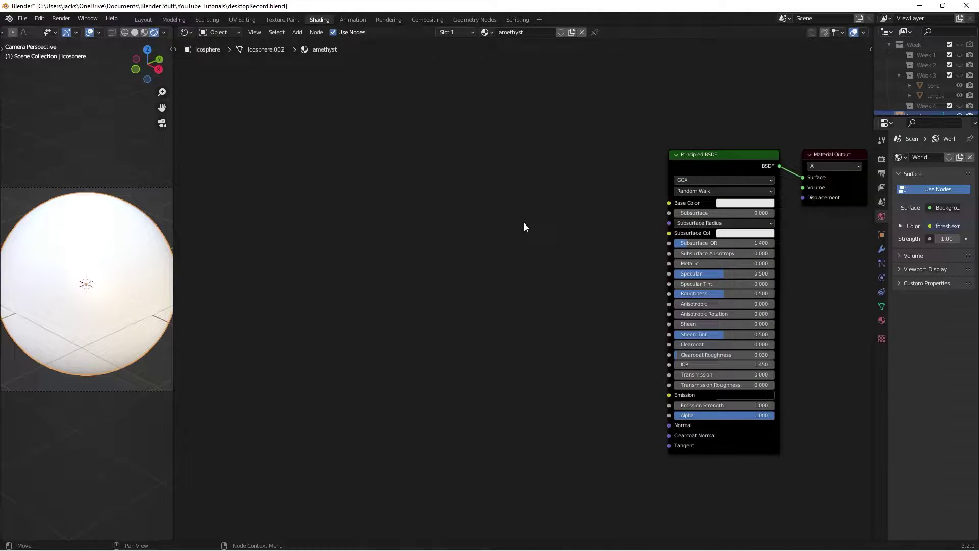
Step: Add a Voronoi Texture node well ahead of the Principled BSDF in the amethyst material
key("shift+a")
type("v")
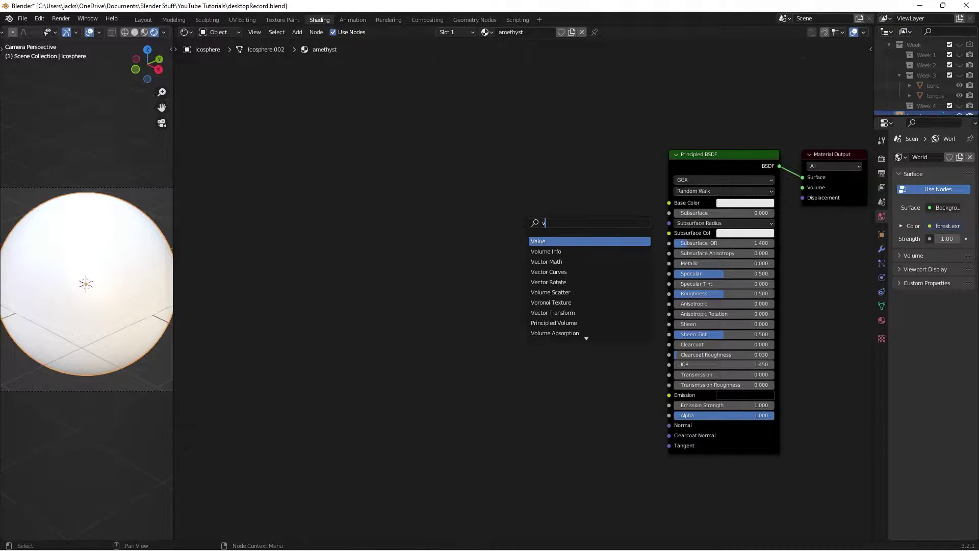
type("oro")
key("Return")
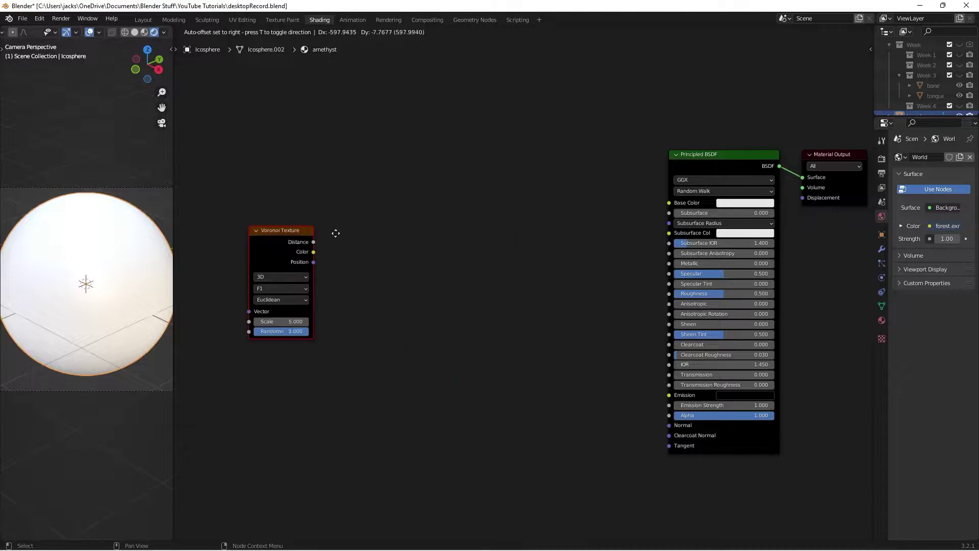
left_click(378, 282)
middle_click_drag(321, 266, 345, 260)
scroll(345, 260, "up", 1)
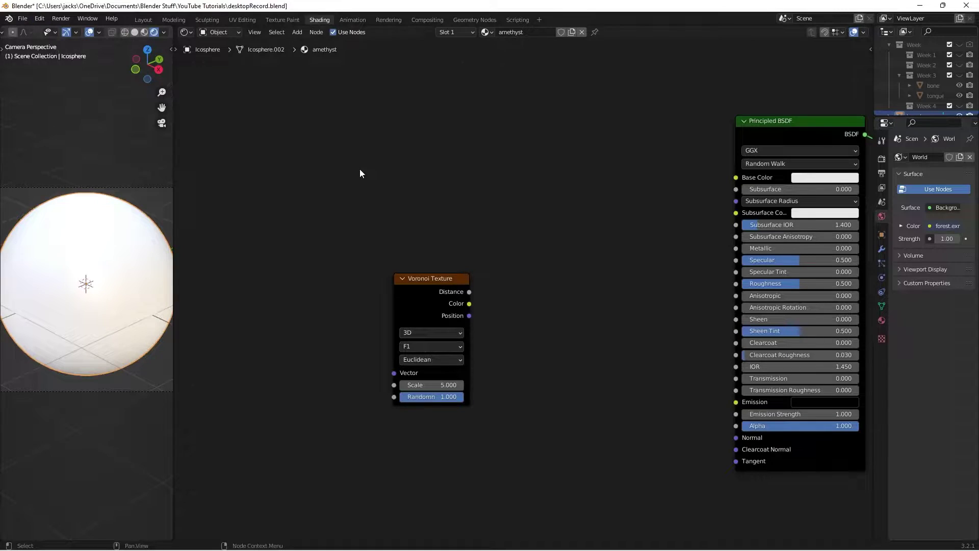
Step: Check the add-ons section of the preferences
left_click(40, 18)
left_click(68, 164)
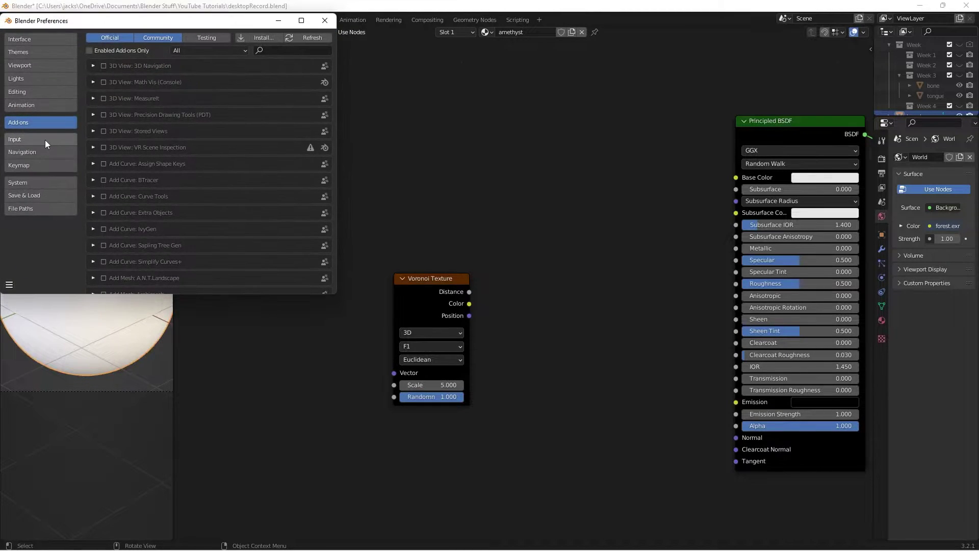
left_click(293, 50)
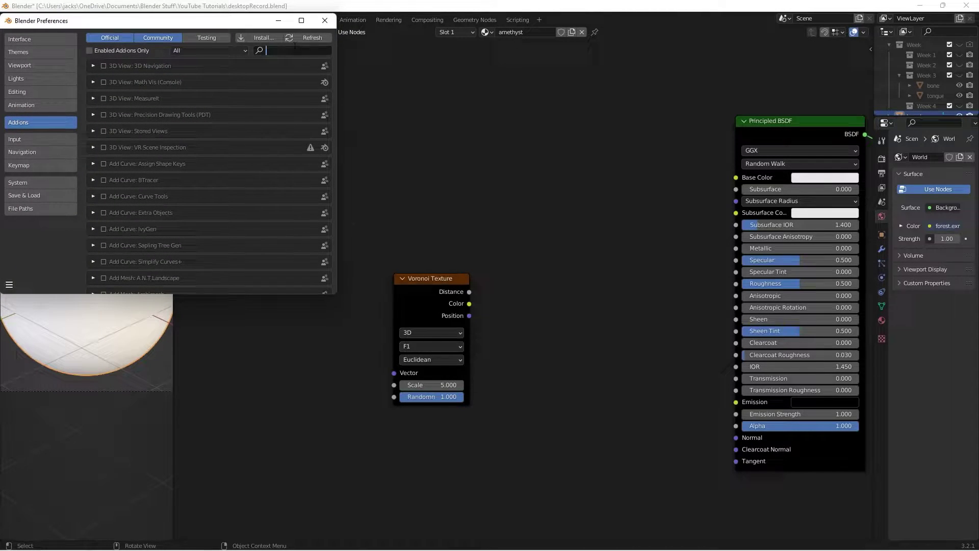
left_click(325, 20)
Step: Add Texture Coordinate and Mapping nodes to the Voronoi Texture and feed the Object coordinates into the Mapping vector
middle_click_drag(442, 206, 481, 192)
key("ctrl+t")
left_click(386, 213)
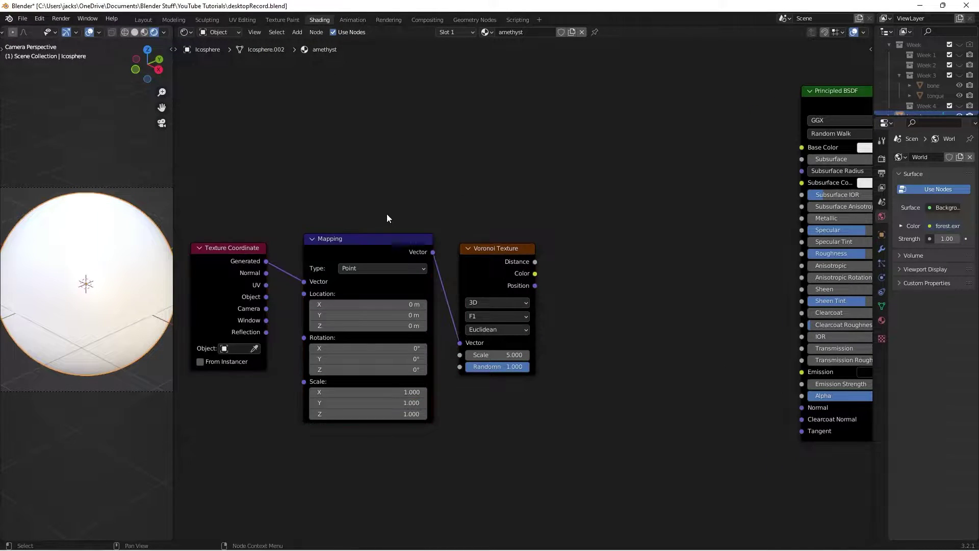
left_click_drag(267, 299, 304, 282)
scroll(381, 186, "down", 3)
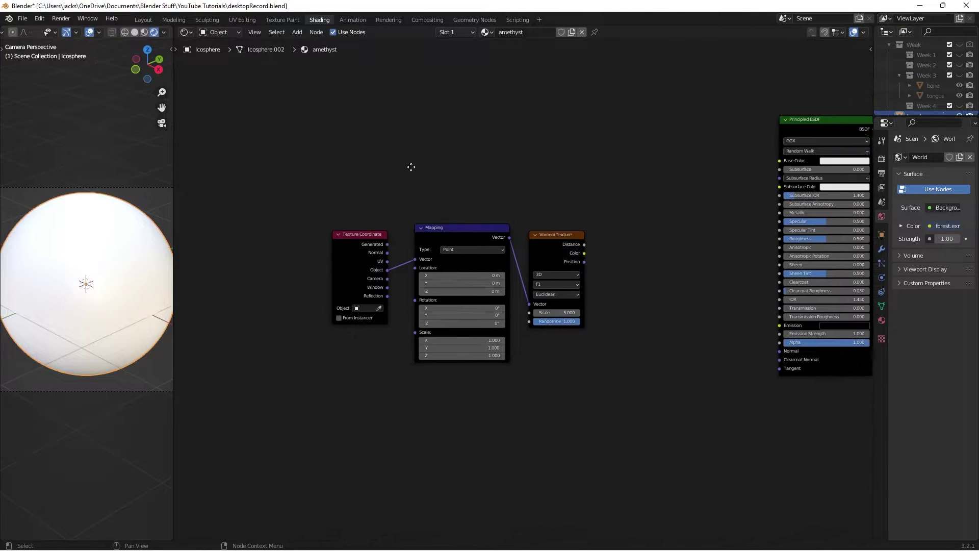
Step: Move the Texture Coordinate, Mapping and Voronoi Texture nodes farther away from the Principled BSDF and save the file
left_click_drag(314, 195, 578, 336)
scroll(578, 335, "down", 5)
key("g")
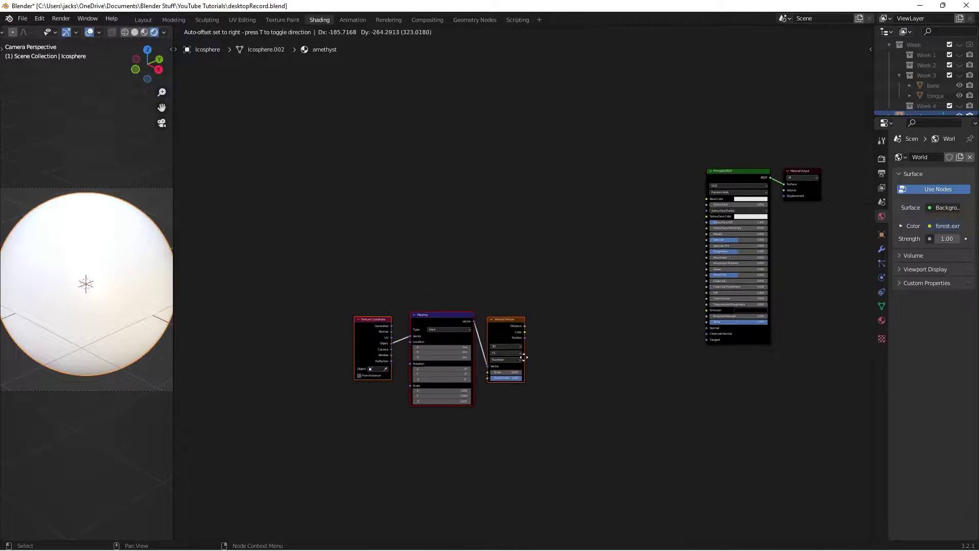
left_click_drag(414, 386, 408, 369)
left_click(461, 323)
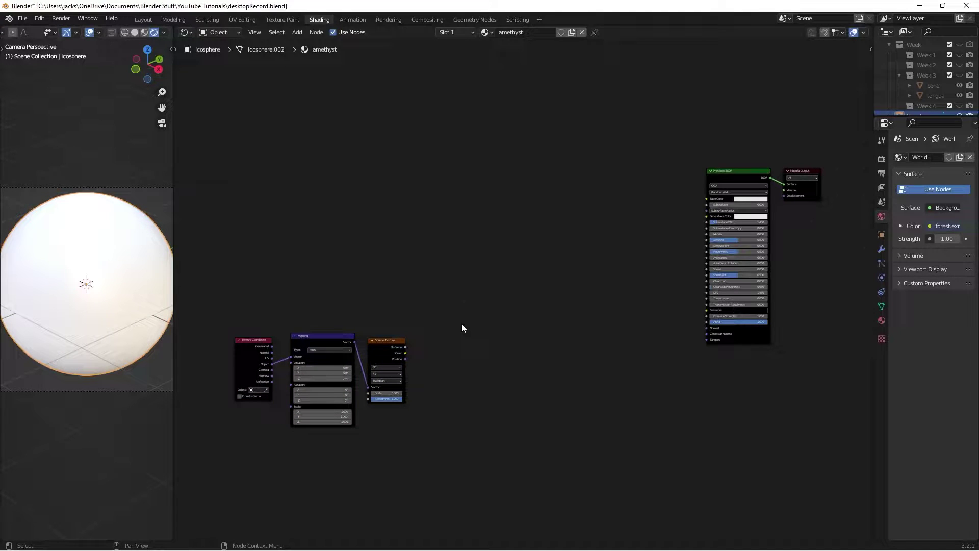
key("ctrl+s")
scroll(444, 351, "up", 4)
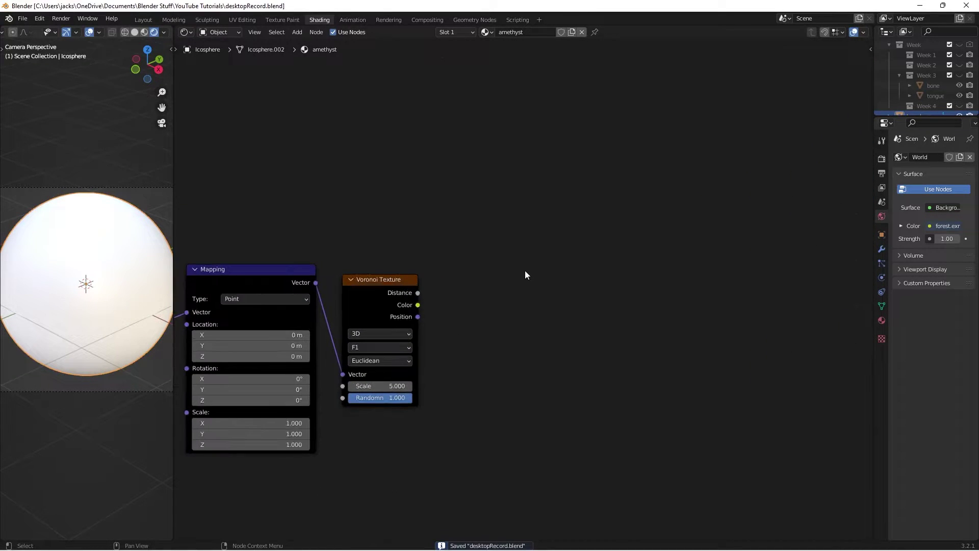
Step: Set the Voronoi Texture to Smooth F1 with the Chebychev distance metric and a scale of 20
left_click(374, 349)
left_click(403, 382)
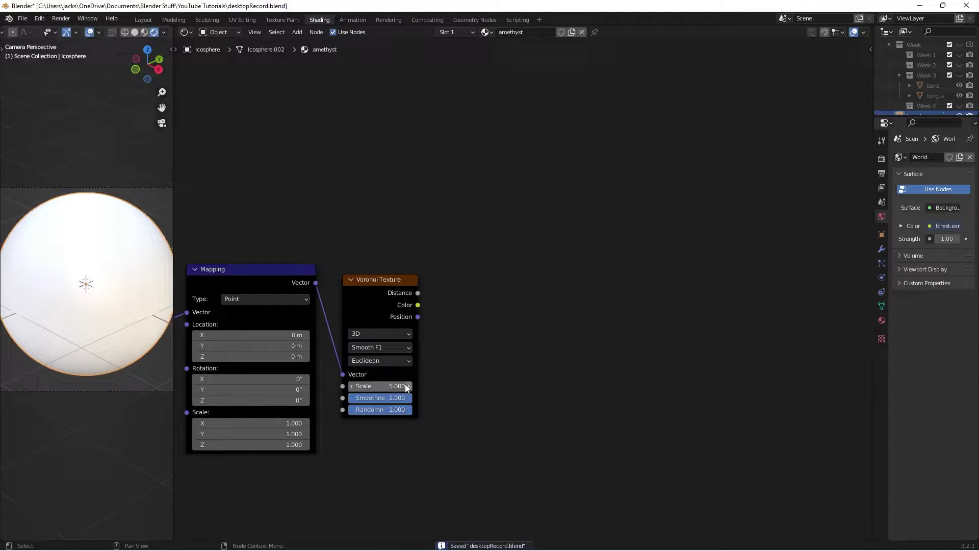
left_click(388, 360)
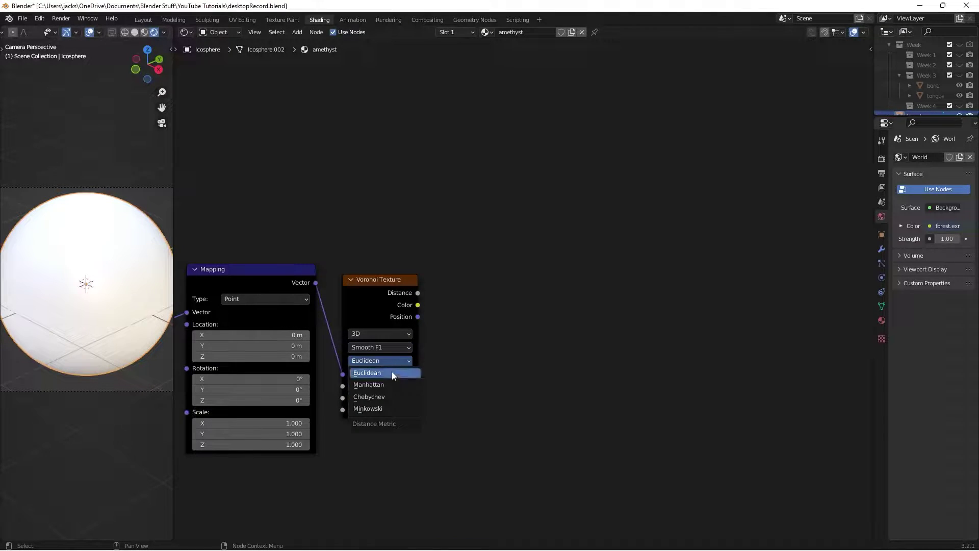
left_click(388, 397)
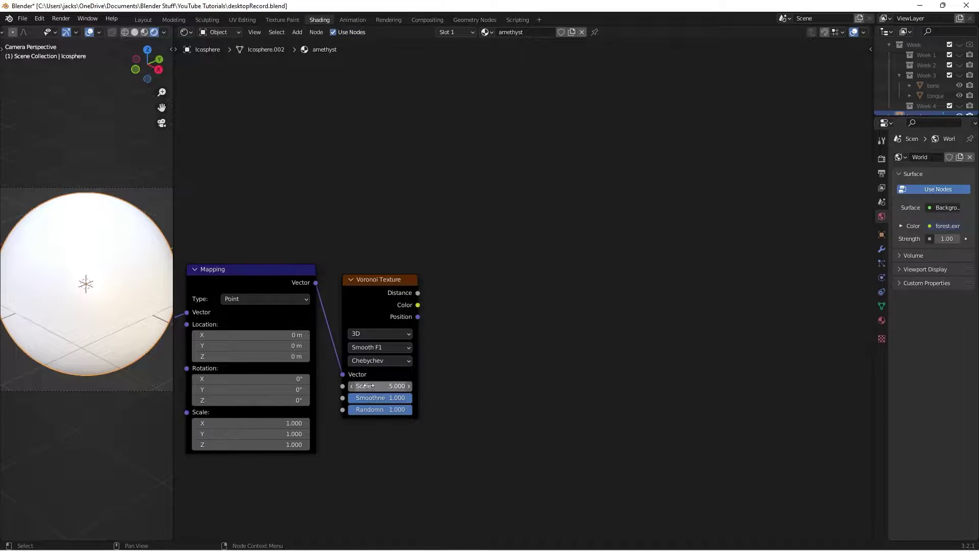
left_click(367, 386)
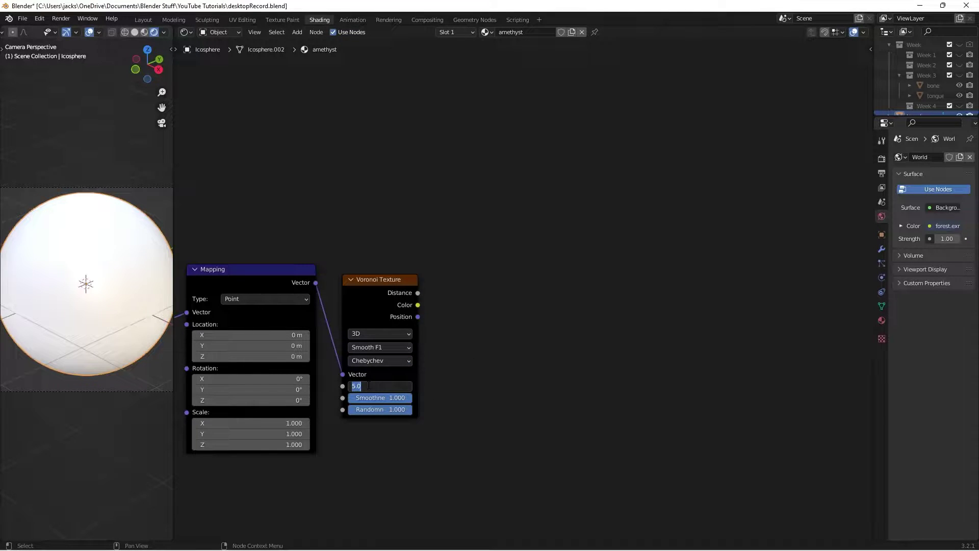
type("20")
key("Return")
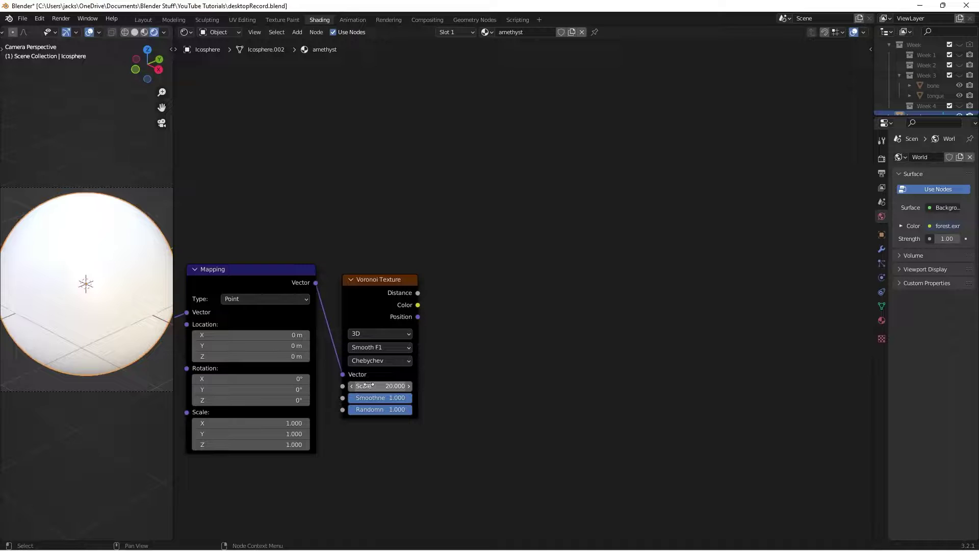
Step: Preview the Voronoi Texture's Distance output on the sphere and save the file
left_click(374, 307, "ctrl+shift")
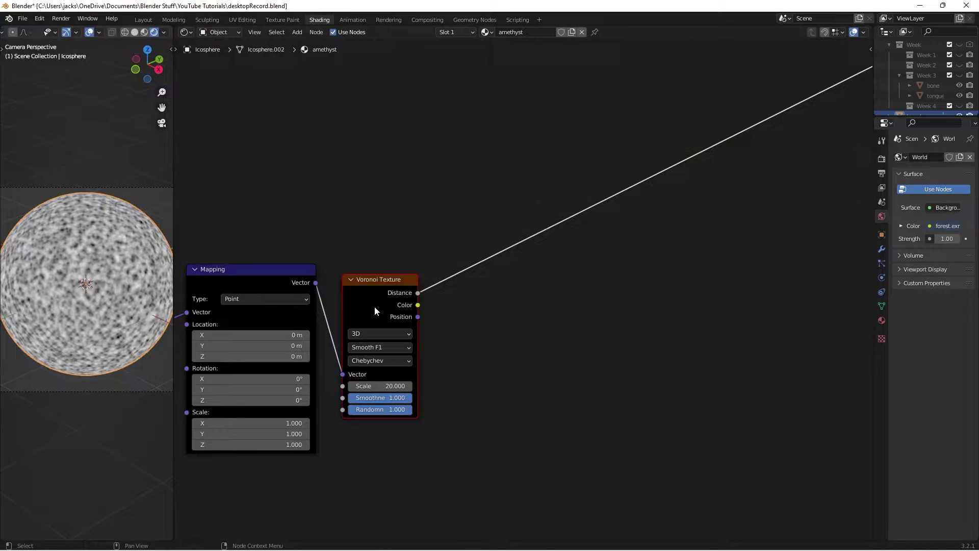
middle_click_drag(51, 327, 52, 304)
scroll(83, 321, "up", 5)
scroll(84, 316, "up", 1)
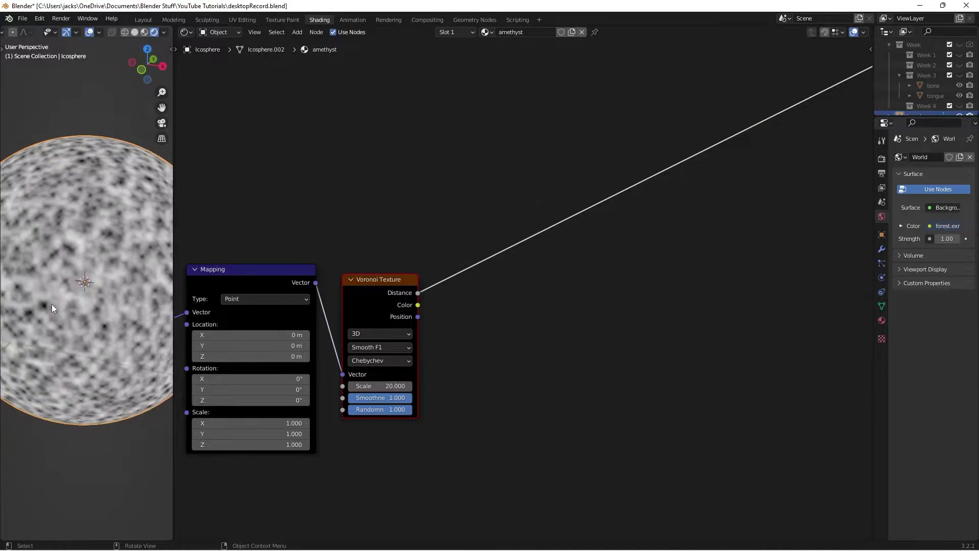
scroll(42, 302, "down", 2)
key("ctrl+s")
Step: Add a Bump node beside the Voronoi Texture and feed the Voronoi Distance output into its Height input
scroll(501, 315, "down", 2)
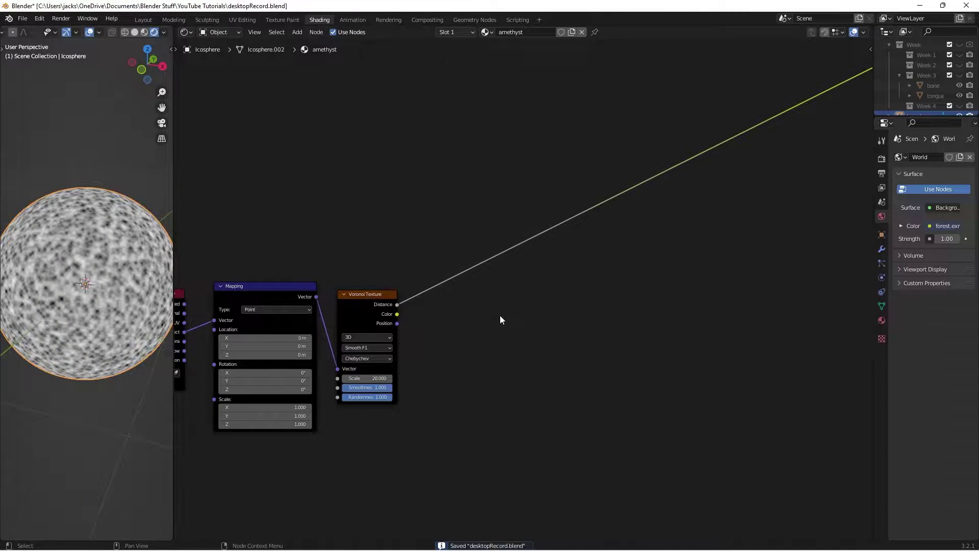
key("shift+a")
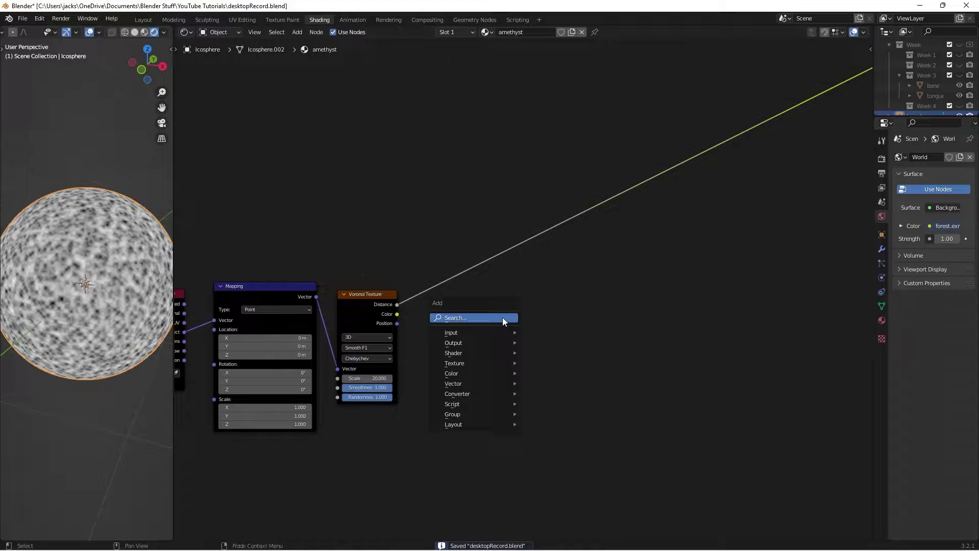
left_click(503, 317)
type("bump")
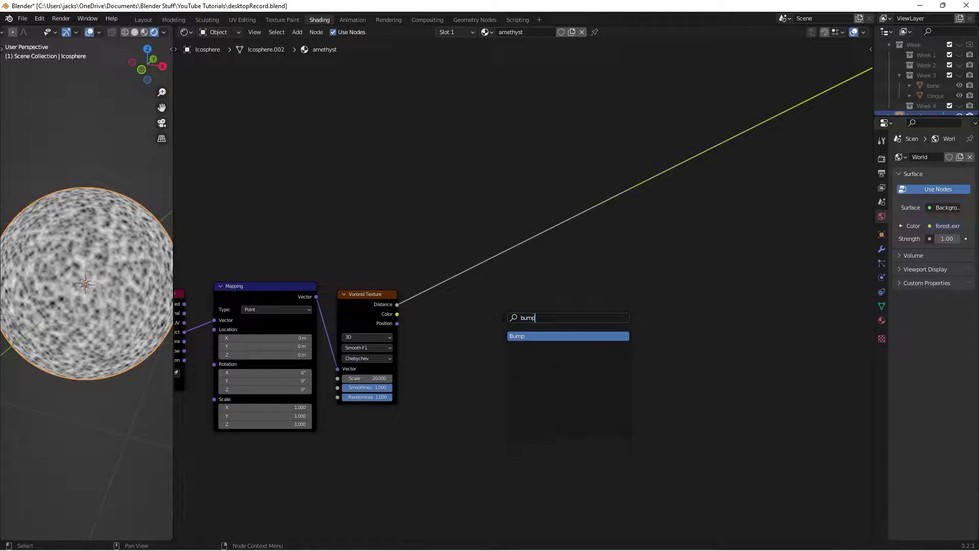
key("Return")
left_click(448, 284)
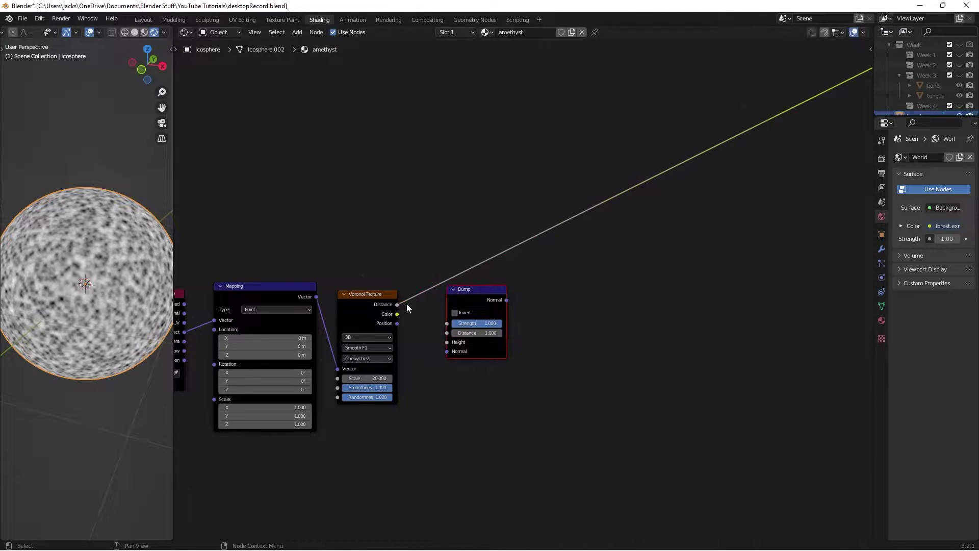
left_click_drag(397, 305, 453, 347)
left_click_drag(473, 292, 472, 290)
Step: Set the Bump strength to 0.3, preview its Normal output on the sphere, and move the node farther from the Voronoi Texture
left_click(475, 323)
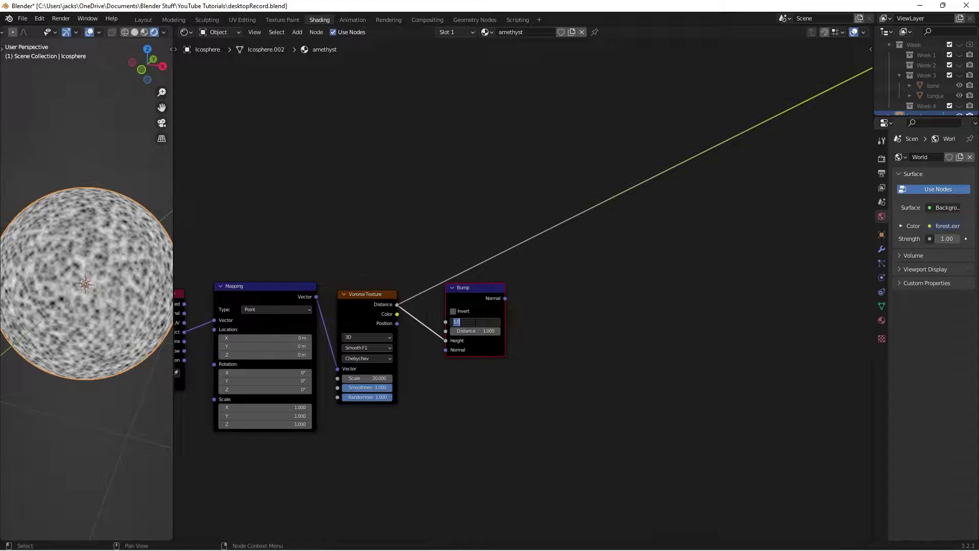
type("0.3")
left_click(477, 293, "ctrl+shift")
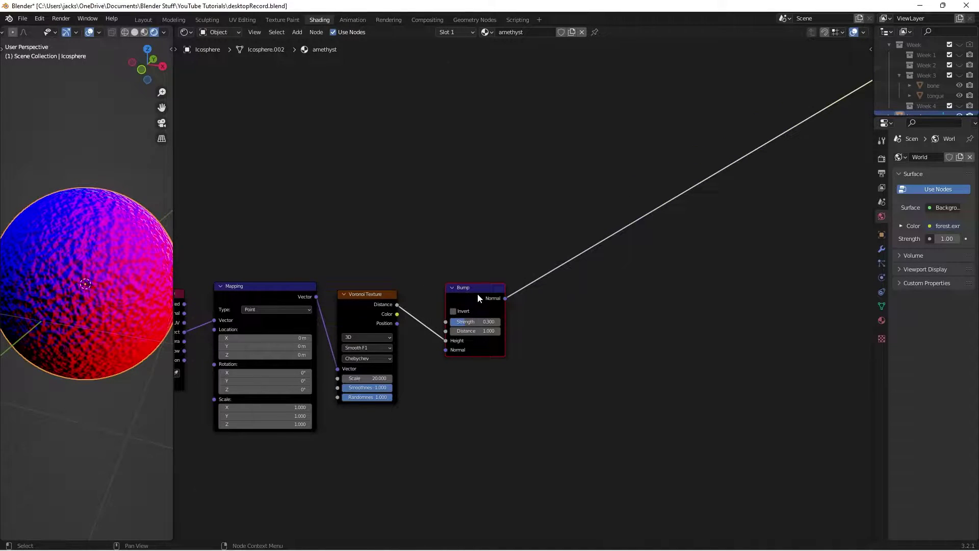
left_click_drag(477, 293, 524, 294)
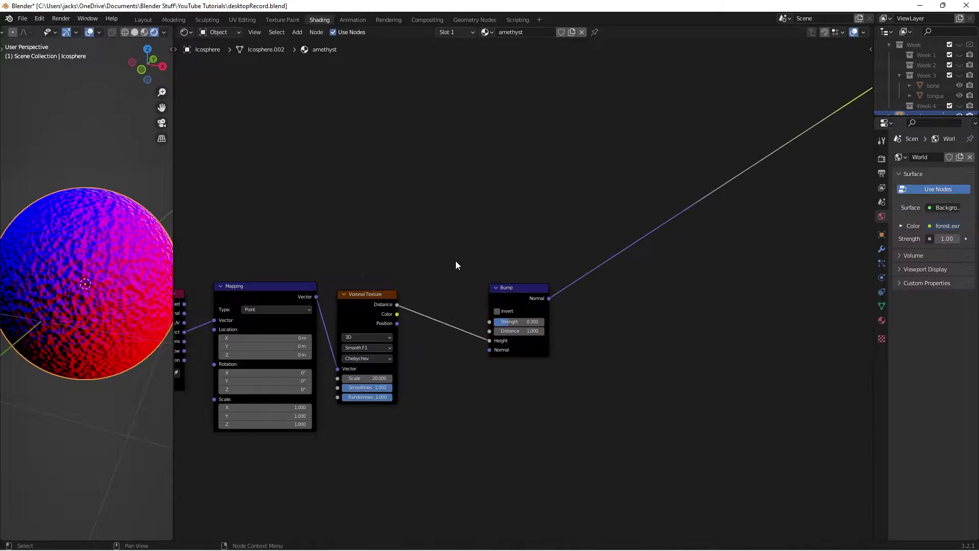
middle_click_drag(27, 247, 69, 253)
scroll(68, 253, "up", 2)
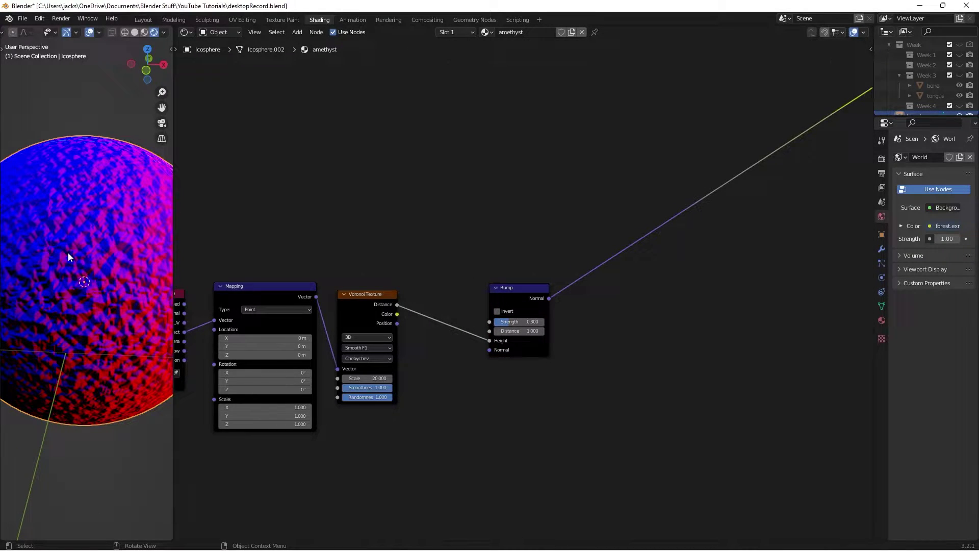
Step: Insert a ColorRamp node on the link between the Voronoi Texture's Distance output and the Bump node
key("shift+a")
left_click(419, 213)
type("color")
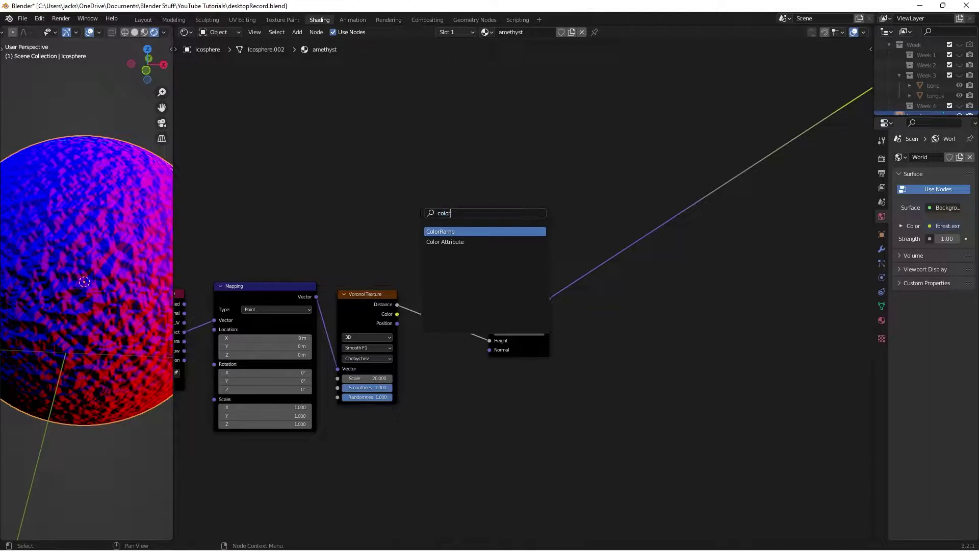
key("Return")
left_click(472, 278)
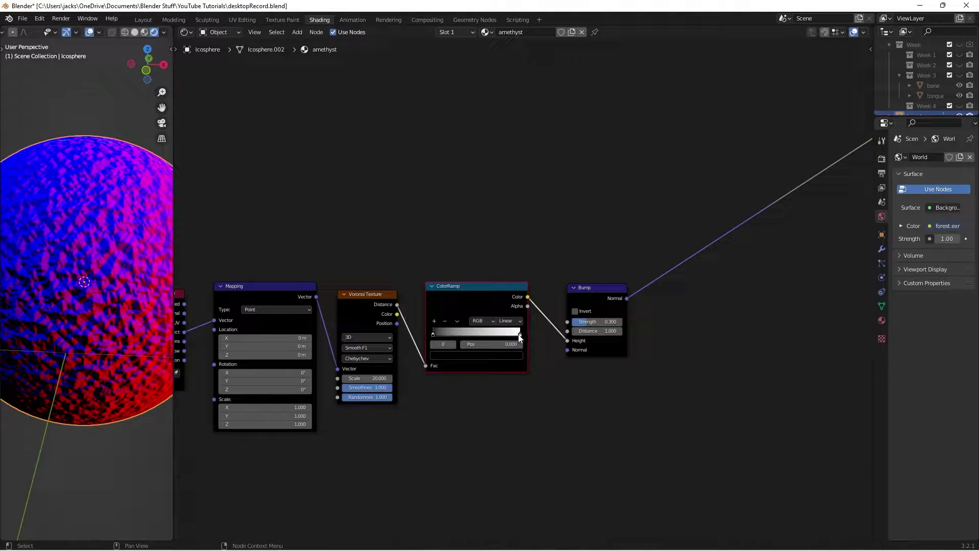
Step: Reverse the ColorRamp by moving the white stop to position 0 and the black stop to the opposite end
left_click(520, 334)
mouse_move(520, 335)
left_mouse_down()
mouse_move(455, 335)
mouse_move(531, 335)
left_mouse_up()
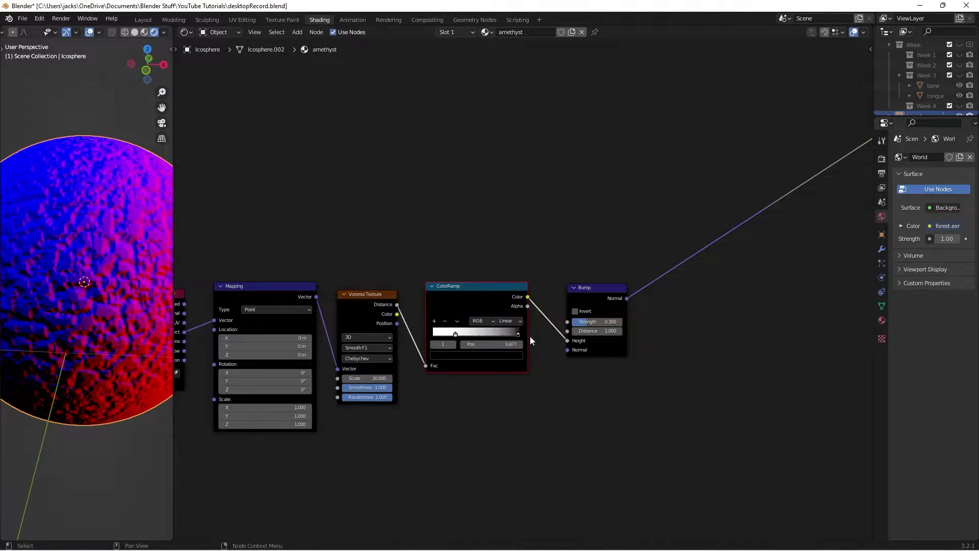
left_click_drag(456, 335, 421, 334)
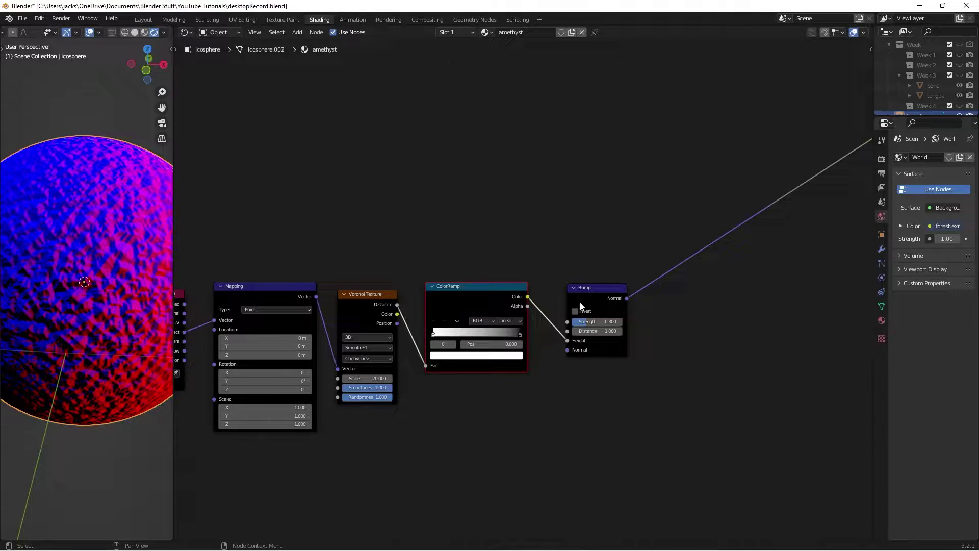
Step: Move the ColorRamp and Bump nodes closer to the Voronoi Texture and save the file
left_click_drag(580, 306, 567, 304)
left_click(473, 248)
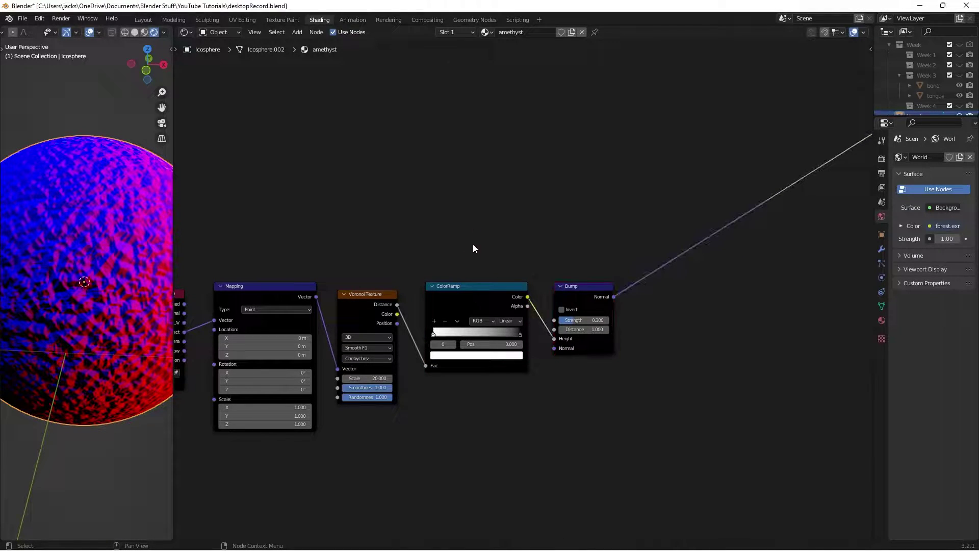
left_click_drag(467, 289, 456, 297)
left_click_drag(567, 298, 549, 283)
key("ctrl+s")
Step: Duplicate the Voronoi Texture, ColorRamp and Bump nodes with their Mapping link kept, and place the copies above the originals
scroll(539, 258, "down", 2)
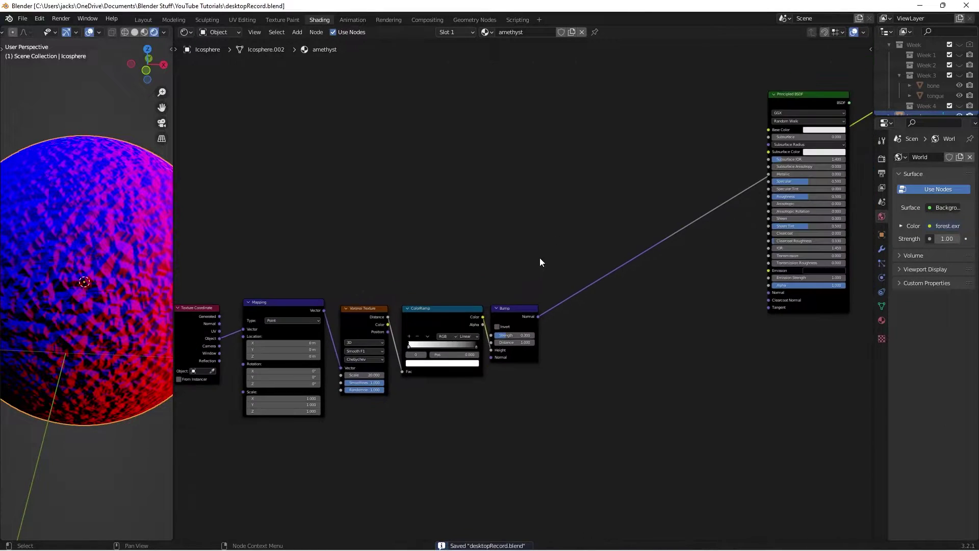
middle_click_drag(530, 252, 487, 250)
left_click_drag(307, 274, 521, 414)
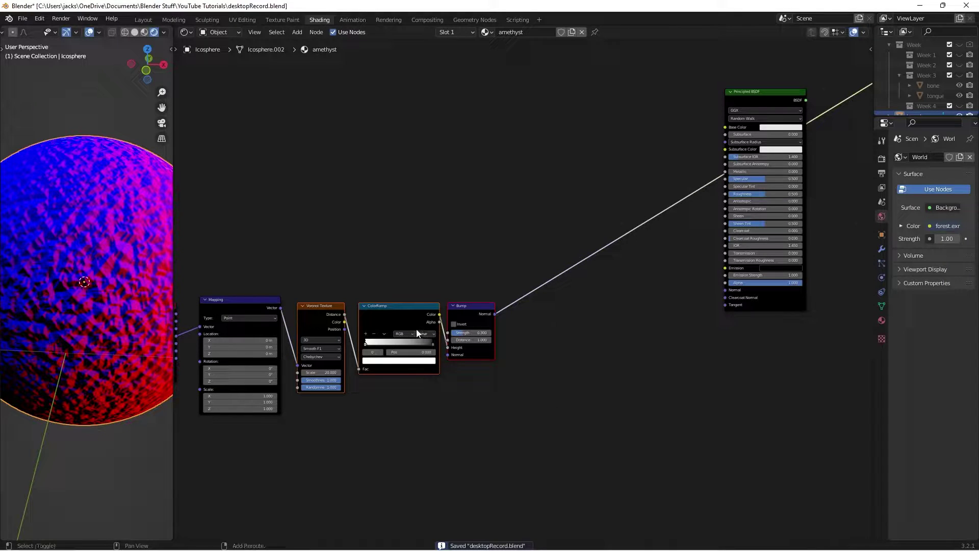
key("ctrl+shift+d")
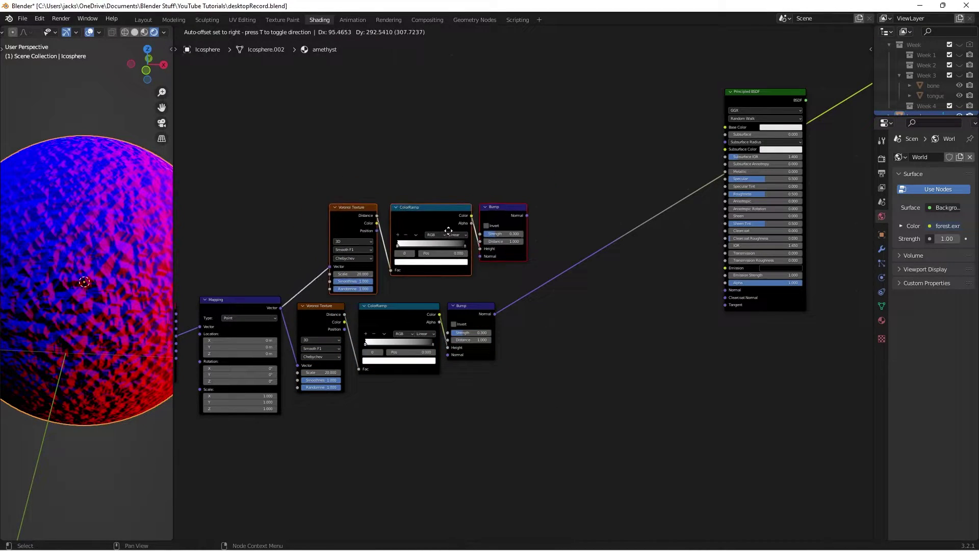
left_click(461, 229)
left_click_drag(343, 179, 537, 252)
Step: Set the duplicated Voronoi Texture to F2 with the Manhattan distance metric and preview the duplicated Bump on the sphere
scroll(536, 249, "up", 6)
middle_click_drag(476, 141, 446, 225)
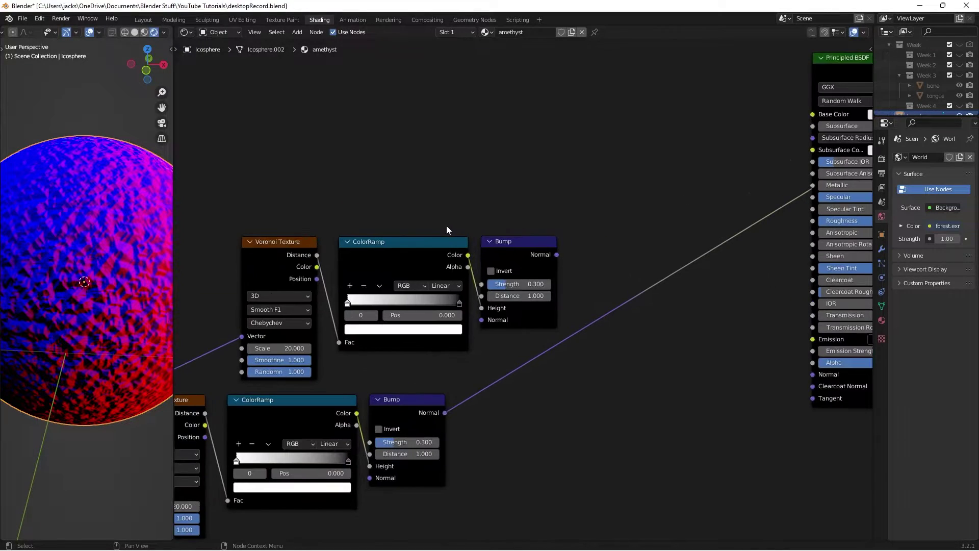
middle_click_drag(386, 208, 468, 188)
left_click(467, 188)
scroll(467, 188, "up", 2)
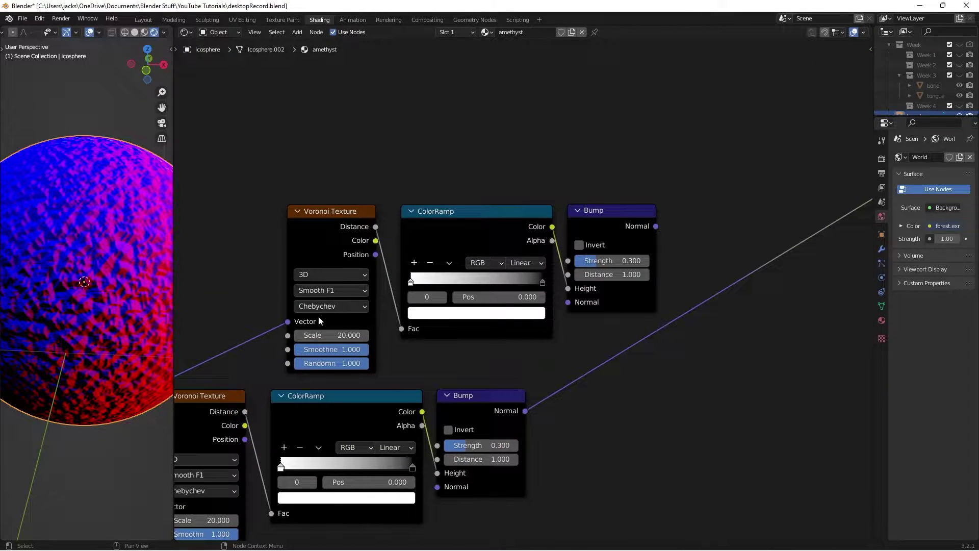
left_click(324, 289)
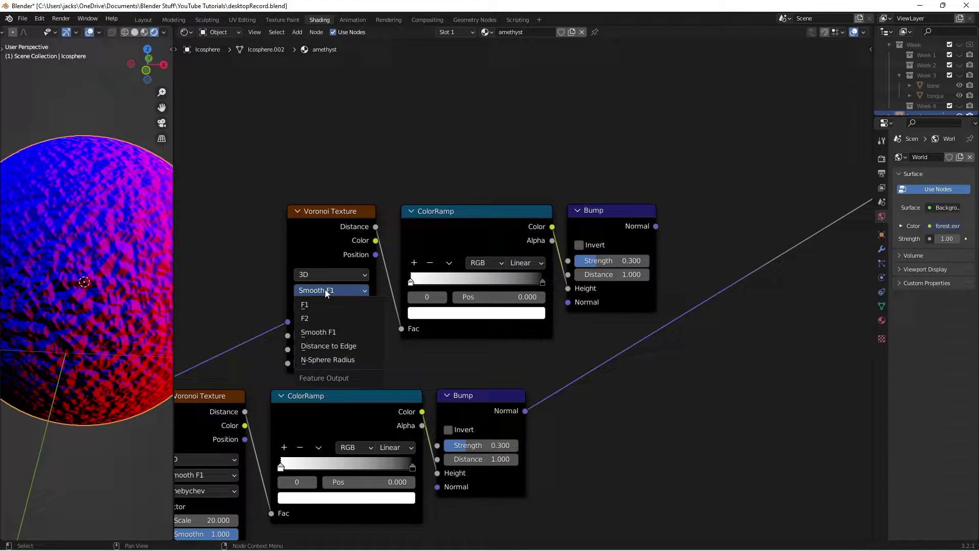
left_click(329, 317)
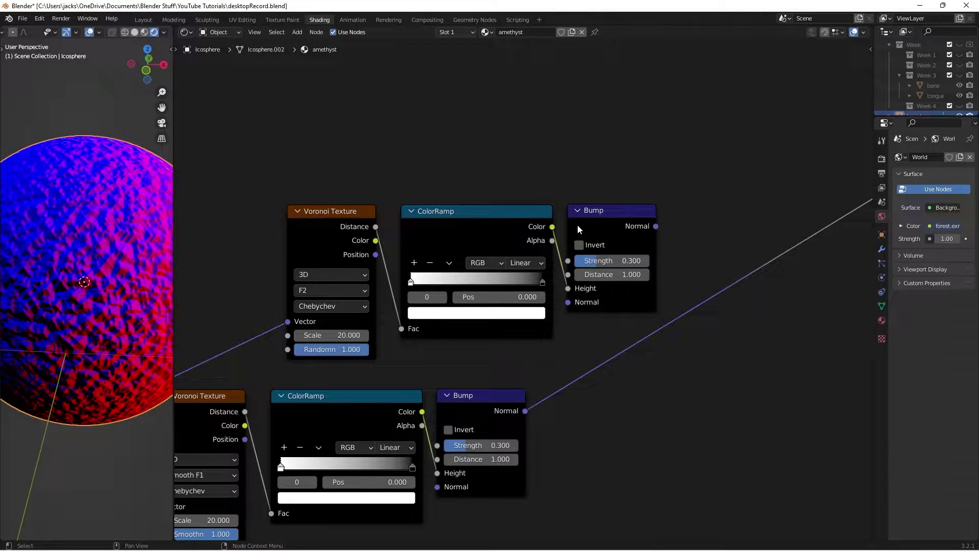
left_click(598, 228, "ctrl+shift")
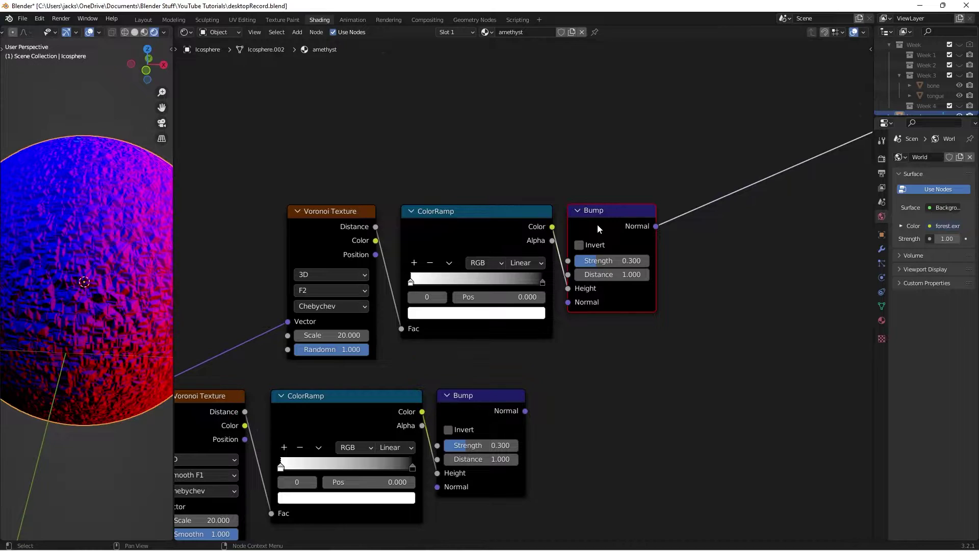
left_click(344, 305)
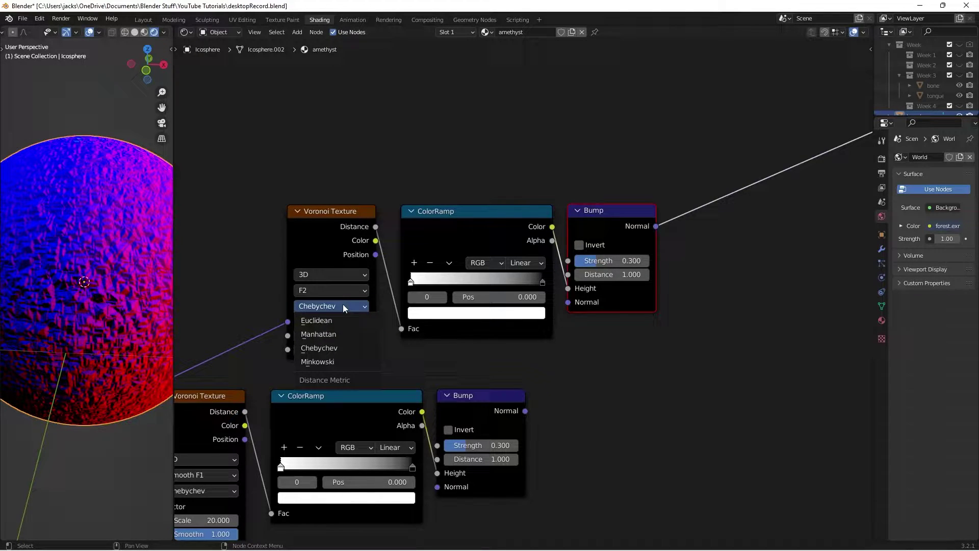
left_click(331, 334)
middle_click_drag(20, 298, 82, 281)
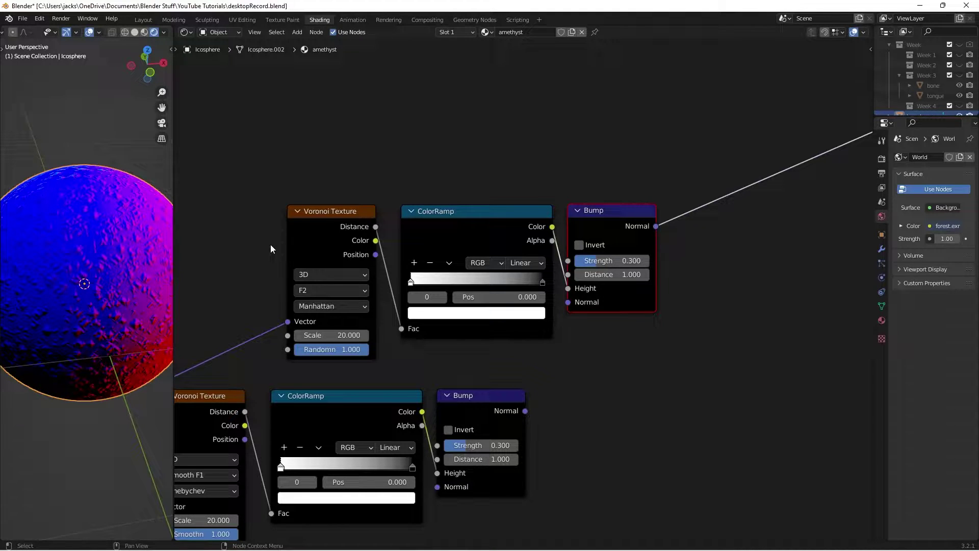
Step: Set the duplicated Bump node's strength to 0.5 and save the file
left_click(592, 261)
type("0.5")
key("Return")
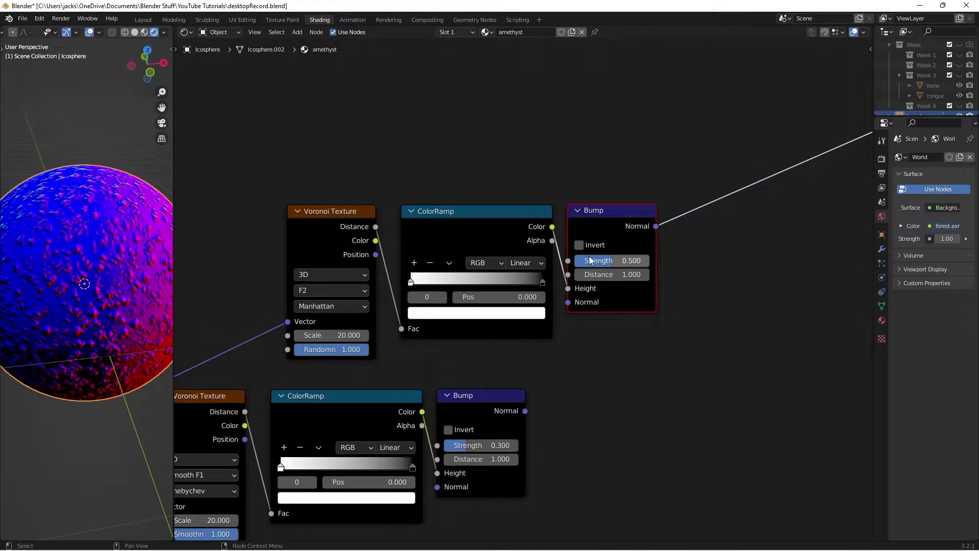
scroll(79, 278, "up", 5)
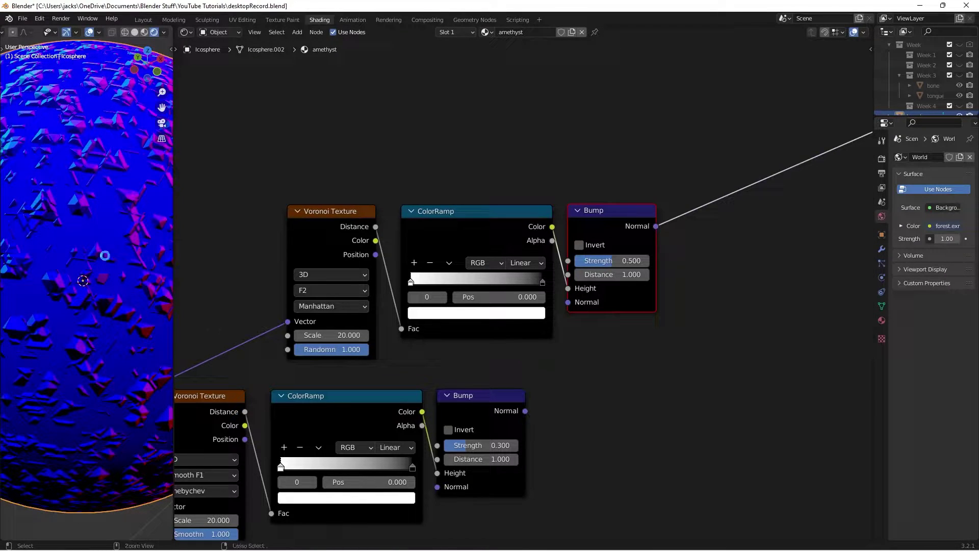
key("ctrl+s")
Step: Feed the lower Bump node's Normal output into the upper Bump's Normal input, inspect the sphere, and save the file
scroll(583, 354, "down", 3)
scroll(102, 266, "down", 5)
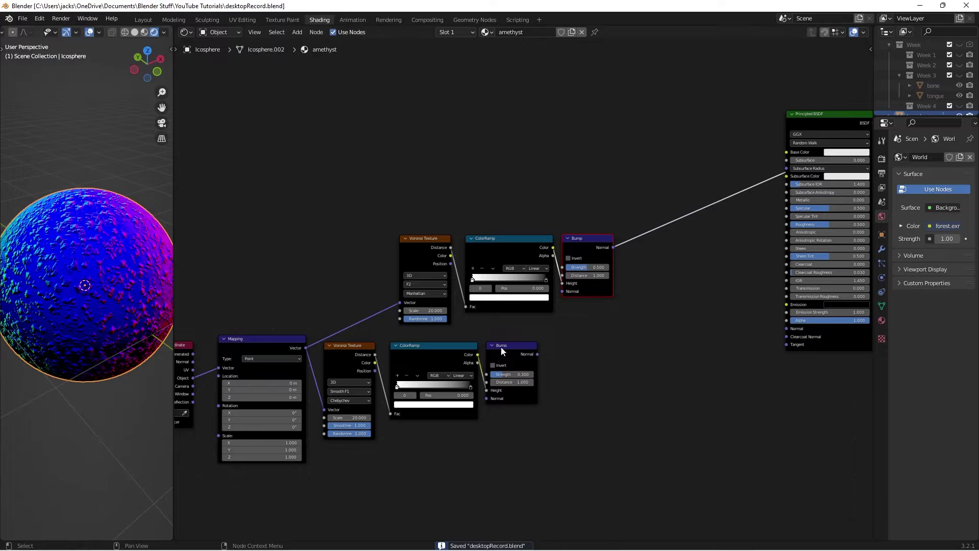
left_click(501, 347)
left_click_drag(538, 354, 563, 292)
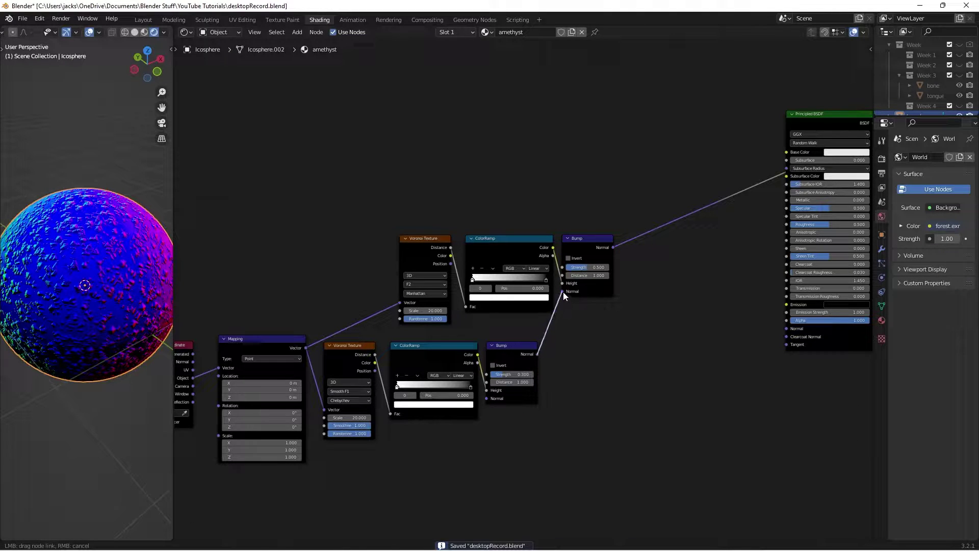
mouse_move(116, 240)
middle_mouse_down()
mouse_move(136, 256)
mouse_move(39, 259)
middle_mouse_up()
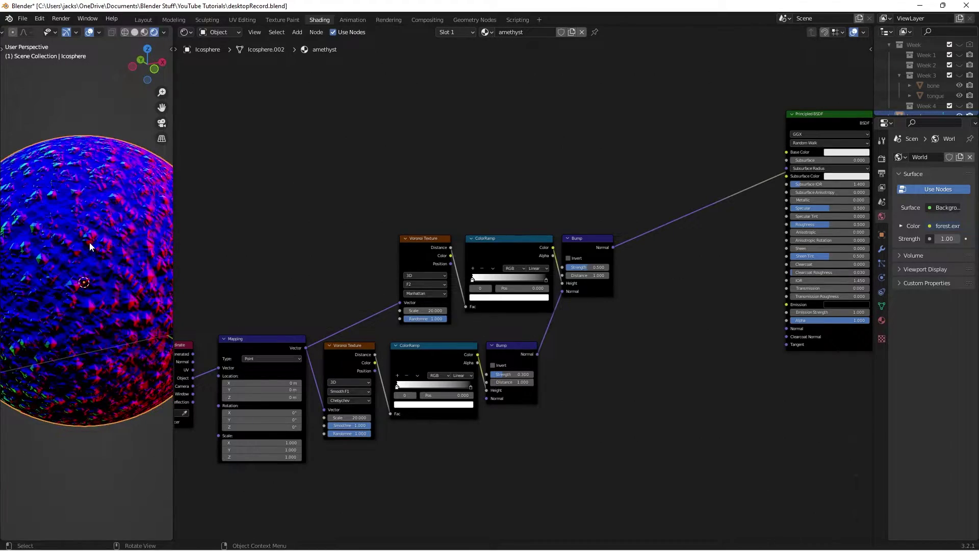
key("ctrl+s")
Step: Duplicate the F2 Voronoi Texture, ColorRamp and Bump nodes with their input links kept, and place the copies above that row
key("Home")
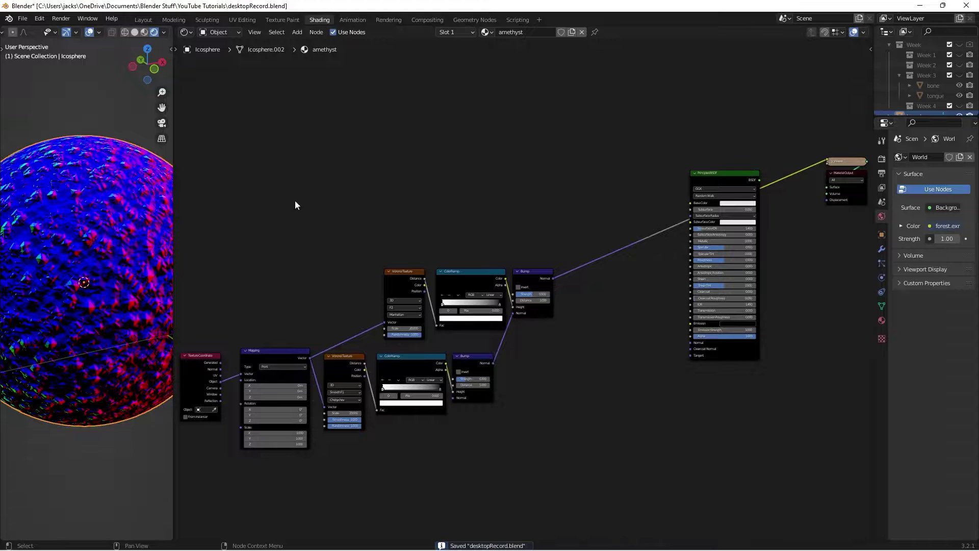
left_click_drag(280, 182, 555, 314)
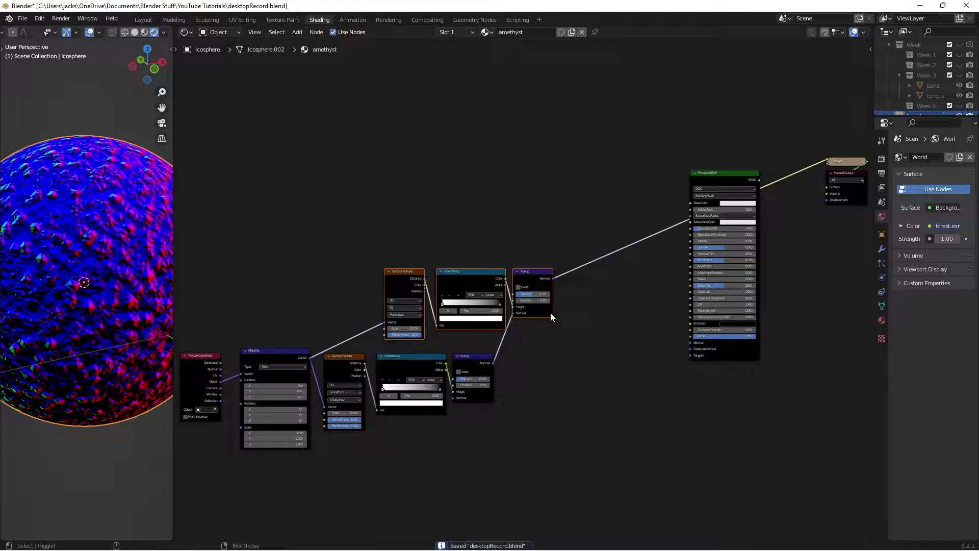
key("shift+d")
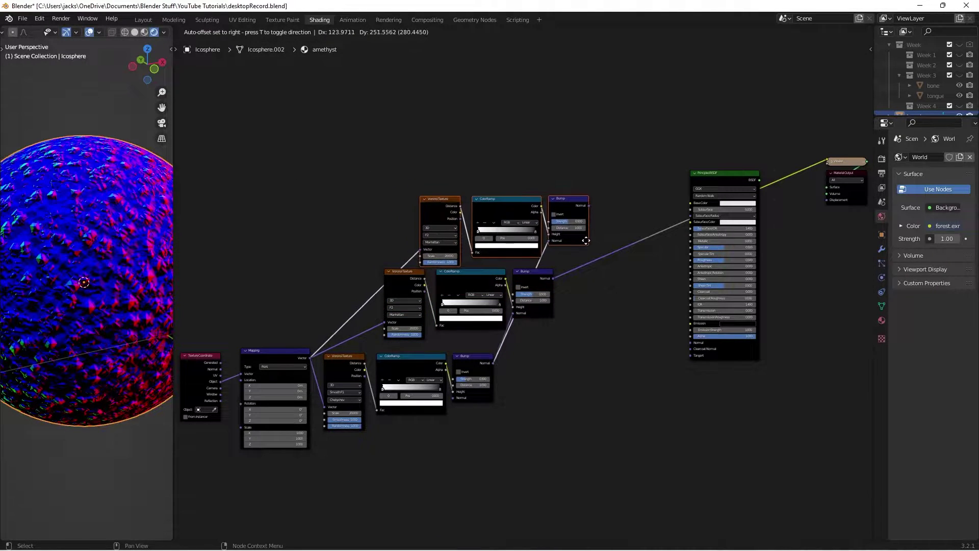
left_click(592, 240)
scroll(404, 278, "down", 2)
middle_click_drag(405, 277, 447, 233)
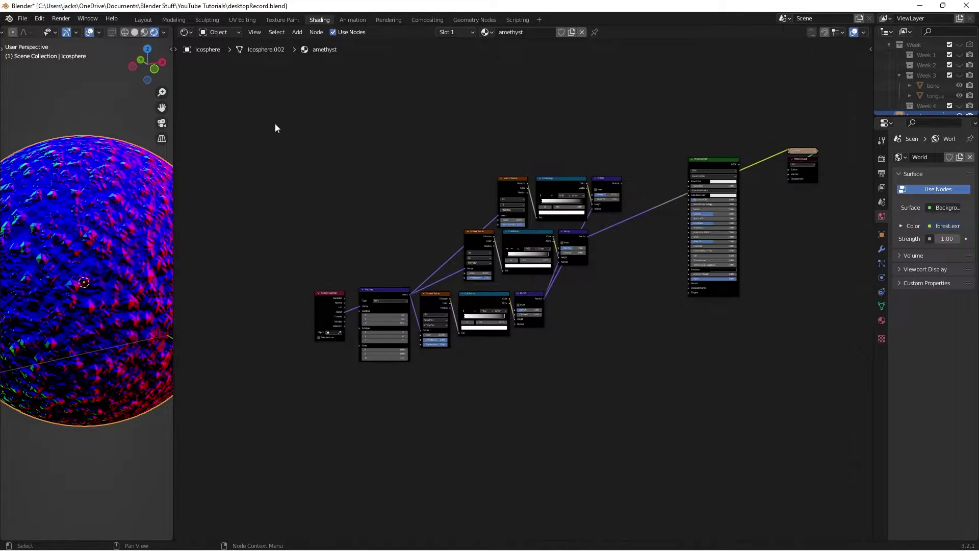
Step: Move all texture, mapping, ColorRamp and Bump nodes down, clear of the Principled BSDF, and save the file
left_click_drag(274, 123, 634, 390)
left_click_drag(581, 263, 543, 389)
scroll(658, 363, "up", 4)
middle_click_drag(674, 355, 660, 349)
key("ctrl+s")
Step: Set the scale of the uppermost Voronoi Texture to 10
scroll(657, 347, "up", 7)
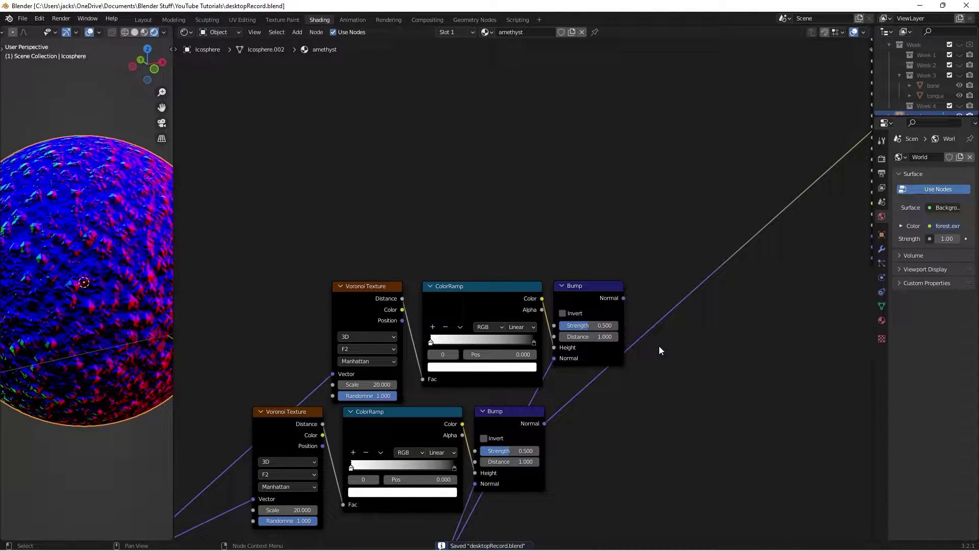
left_click(395, 385)
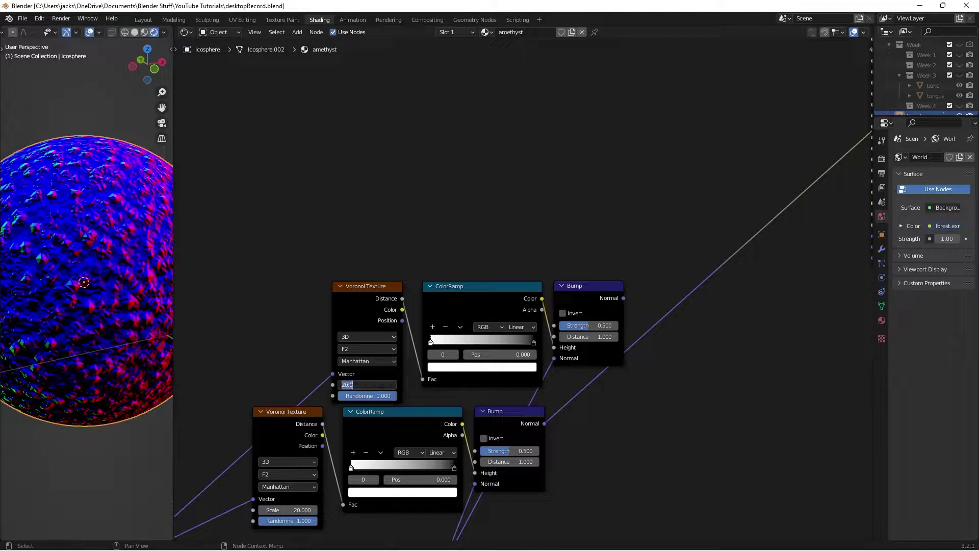
type("10")
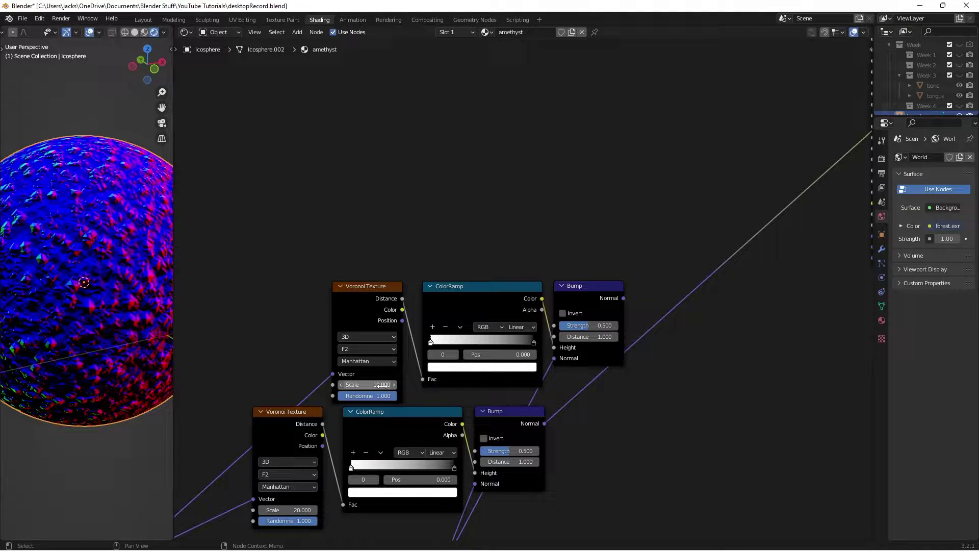
Step: Move the uppermost Voronoi Texture, ColorRamp and Bump nodes up, clear of the row beneath, and tighten the spacing between them
scroll(409, 227, "up", 2)
middle_click_drag(338, 264, 317, 249)
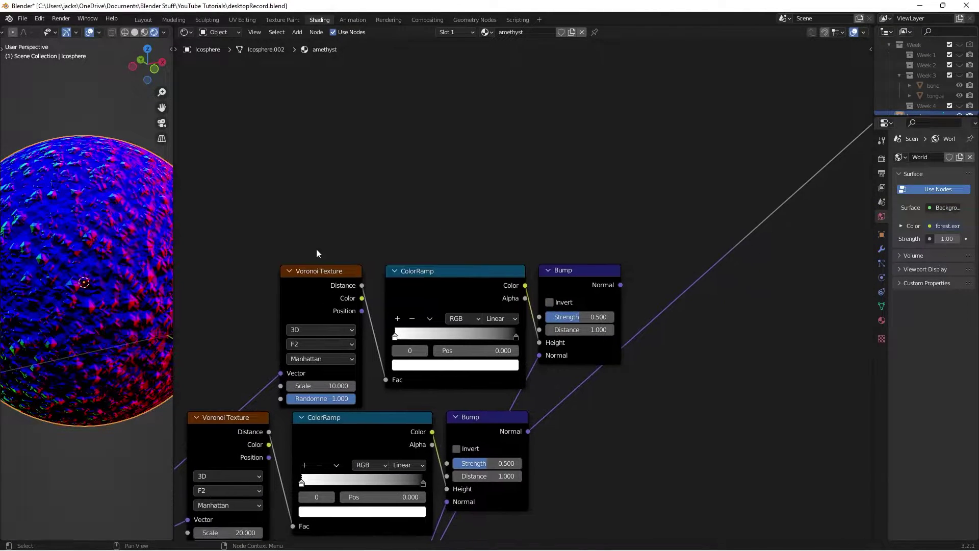
left_click_drag(316, 249, 556, 352)
key("g")
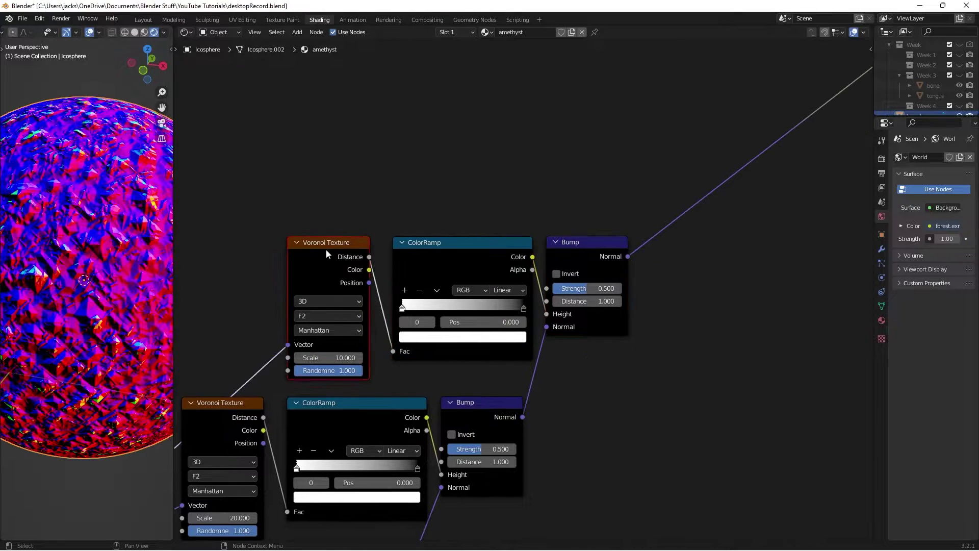
left_click_drag(326, 248, 330, 249)
left_click_drag(472, 258, 464, 258)
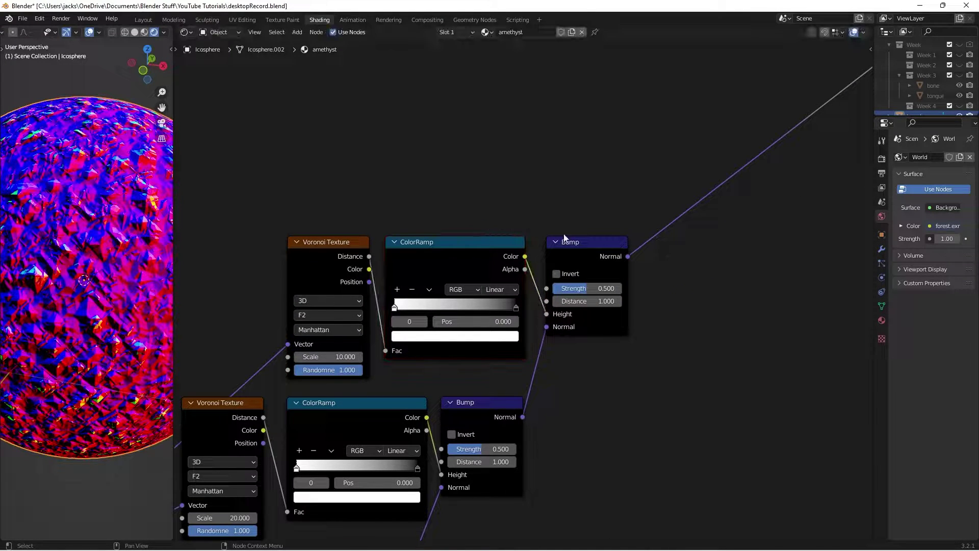
Step: Set the Strength of the uppermost Bump node to 1
left_click(589, 249)
left_click(596, 286)
type("1")
key("Return")
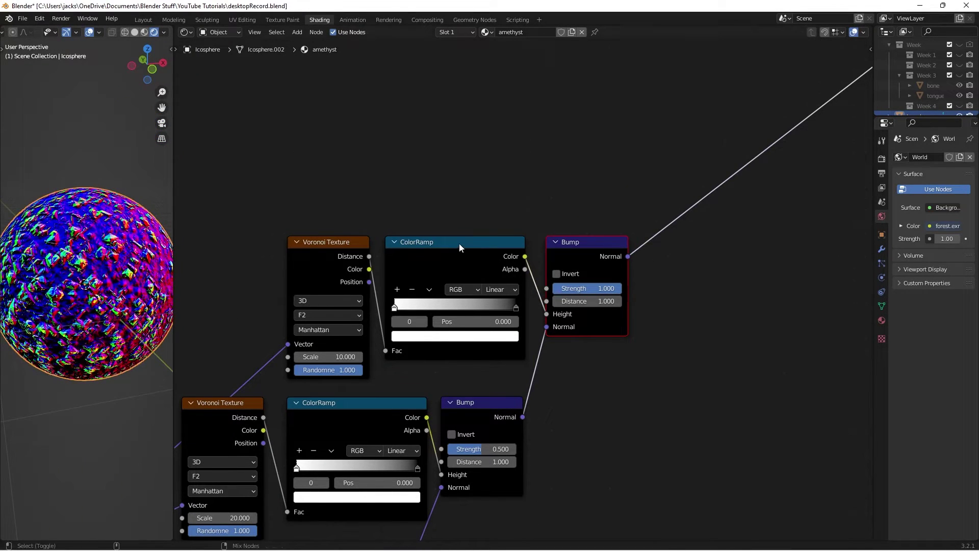
Step: Preview the ColorRamps of the two upper rows and the uppermost Bump on the sphere to compare their patterns
left_click(459, 243, "ctrl+shift")
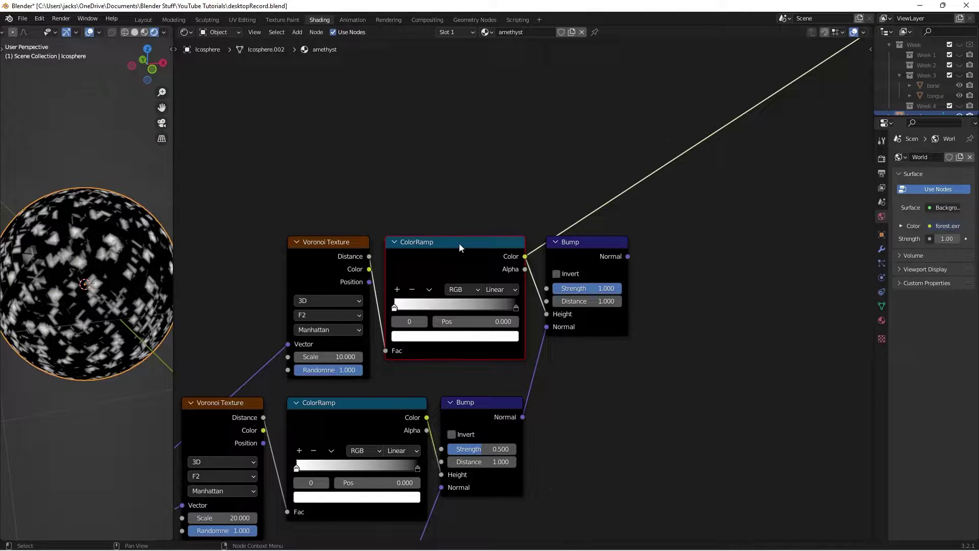
middle_click_drag(127, 265, 103, 254)
scroll(103, 254, "up", 3)
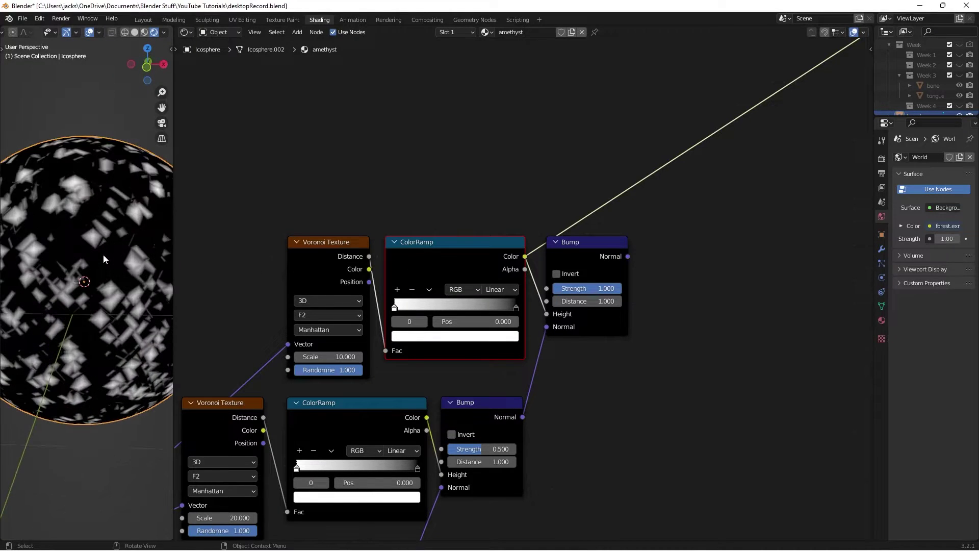
left_click(365, 421, "ctrl+shift")
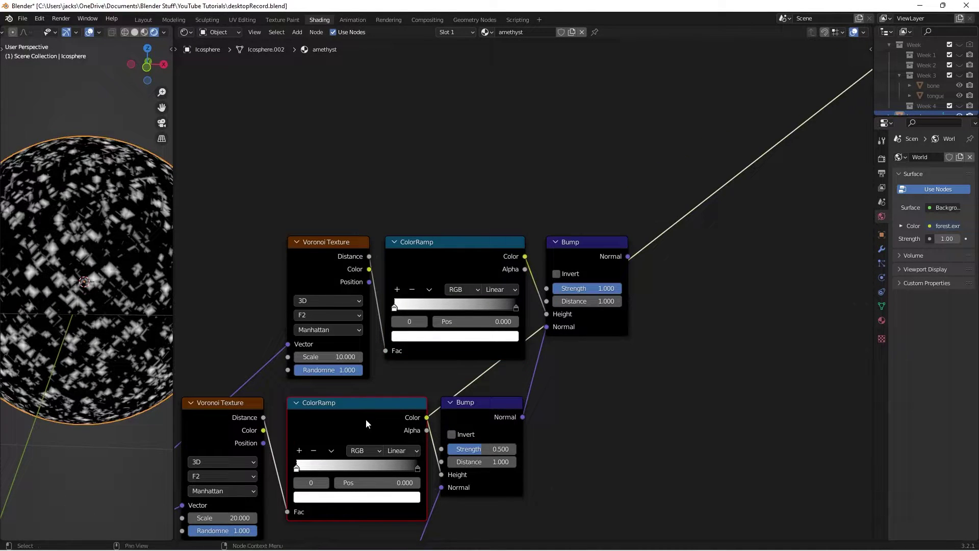
left_click(588, 247, "ctrl+shift")
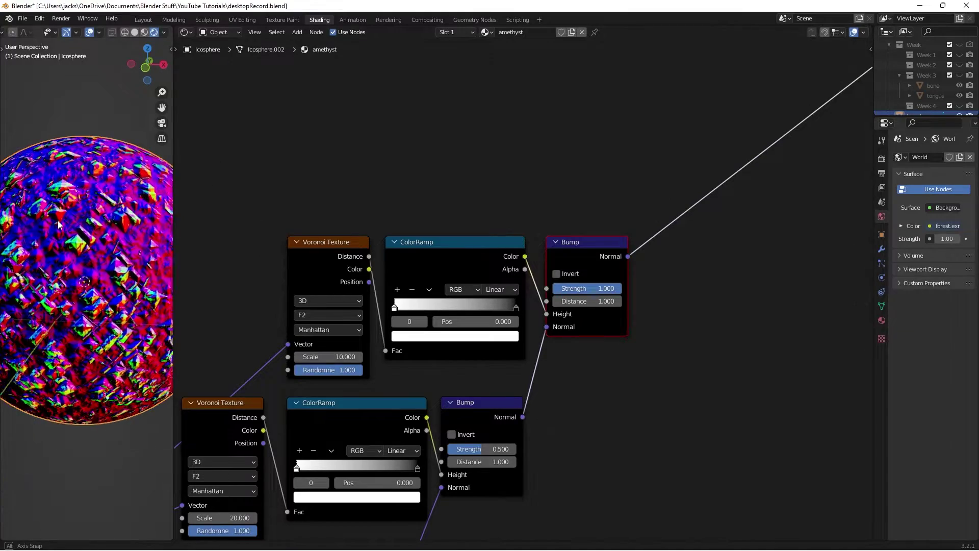
middle_click_drag(76, 222, 60, 219)
middle_click_drag(63, 263, 77, 233)
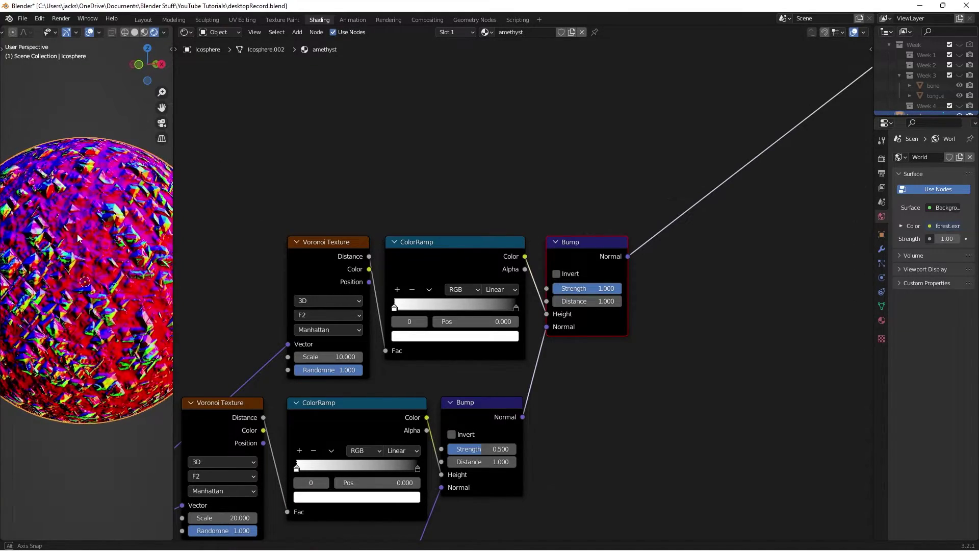
Step: Preview the middle and lowest Bump nodes in turn on the sphere, and save the file
left_click(463, 406, "ctrl+shift")
middle_click_drag(388, 430, 393, 310)
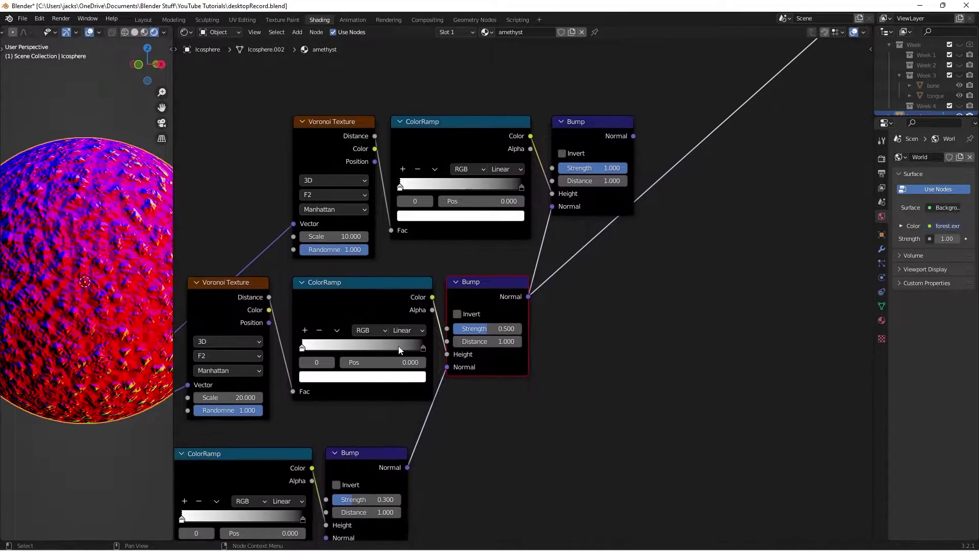
left_click(367, 454, "ctrl+shift")
mouse_move(20, 270)
middle_mouse_down()
mouse_move(84, 273)
mouse_move(61, 280)
middle_mouse_up()
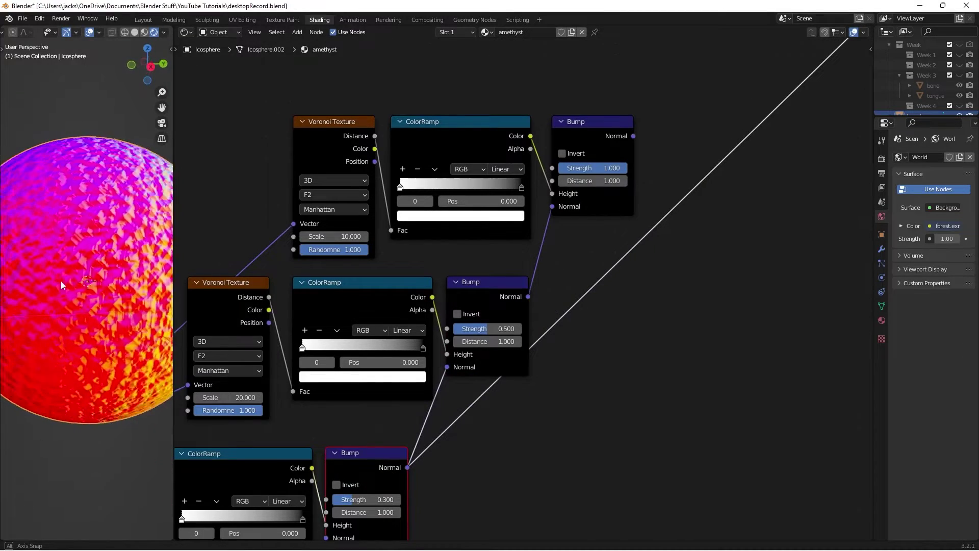
key("ctrl+s")
Step: Preview the uppermost Bump node again, inspect the sphere's surface up close, and save the file
scroll(565, 210, "down", 2)
middle_click_drag(568, 210, 551, 243)
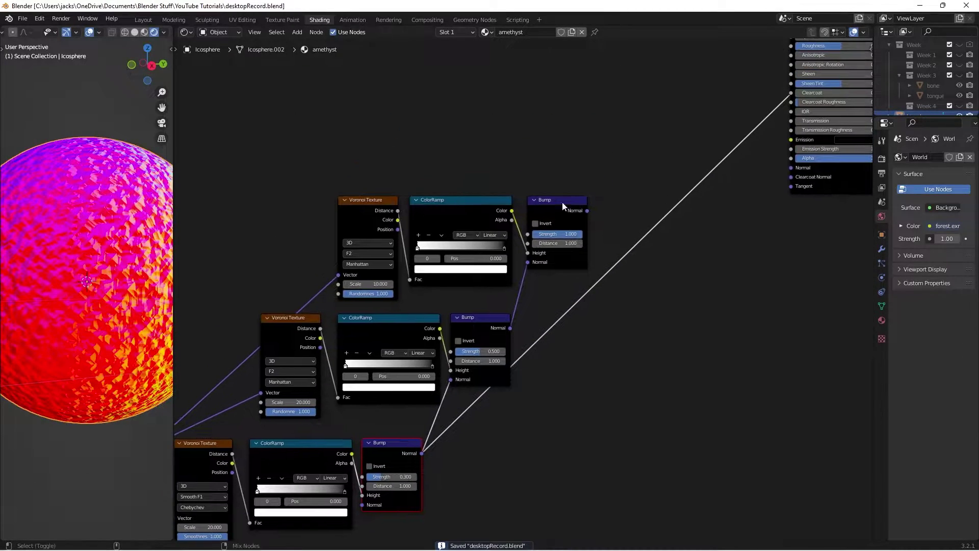
left_click(568, 203, "ctrl+shift")
scroll(32, 263, "down", 2)
middle_click_drag(32, 263, 93, 262)
scroll(93, 245, "up", 3)
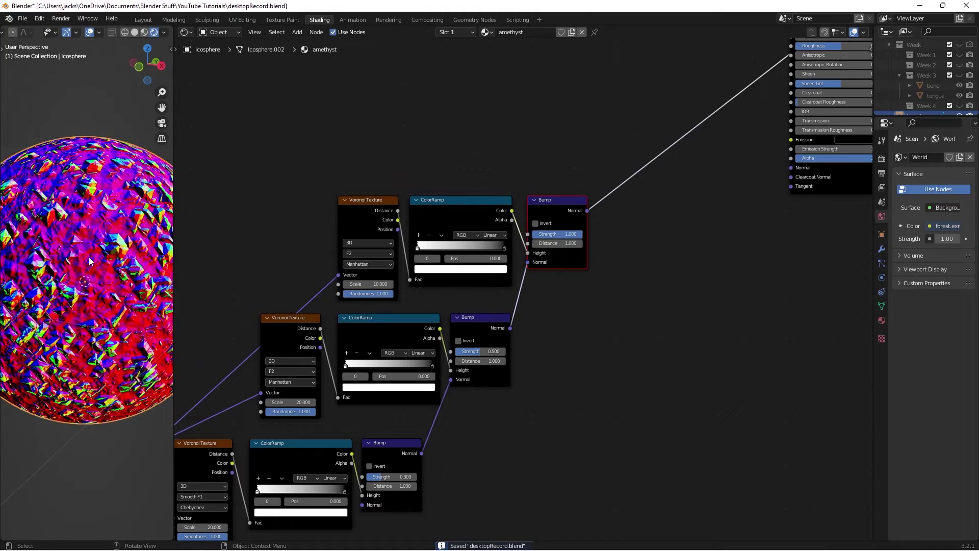
middle_click_drag(93, 213, 106, 229)
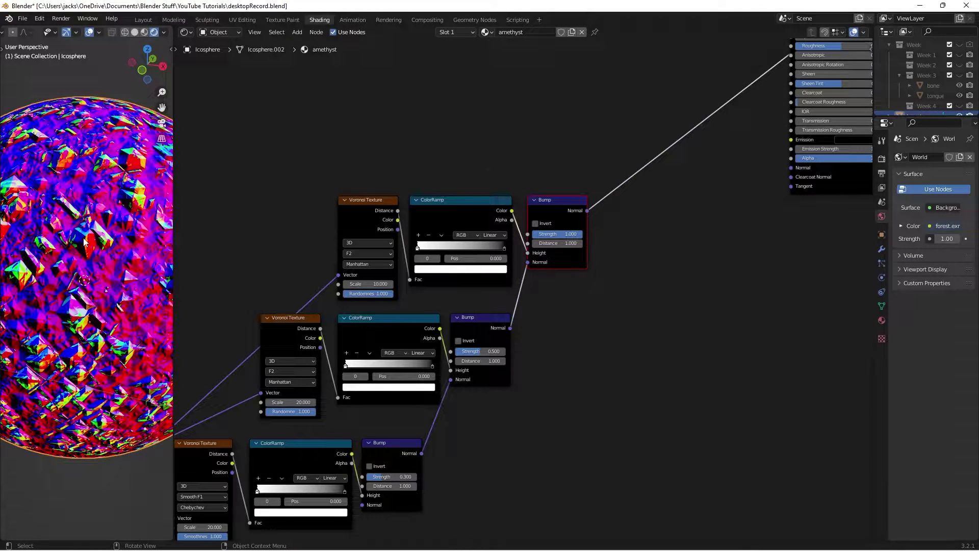
key("ctrl+s")
scroll(35, 250, "up", 3)
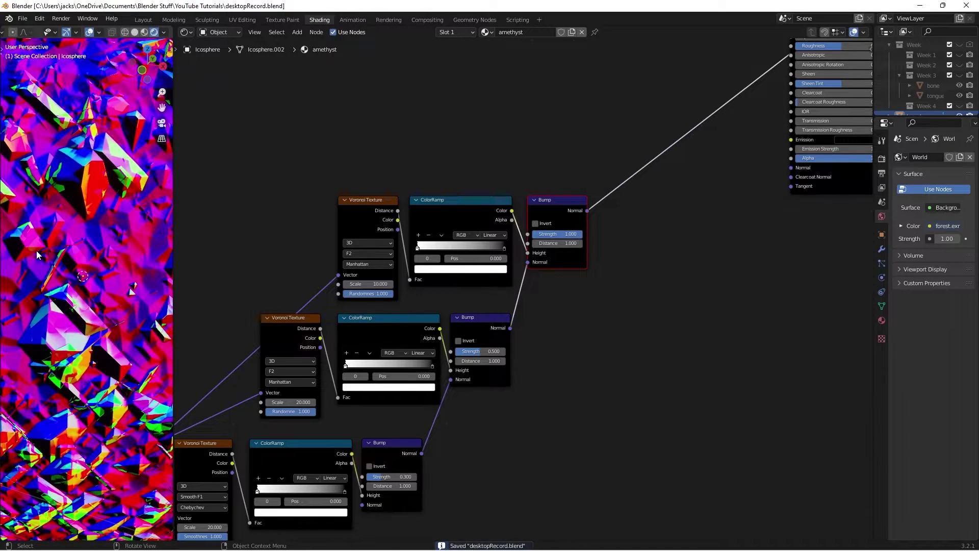
middle_click_drag(38, 250, 108, 196)
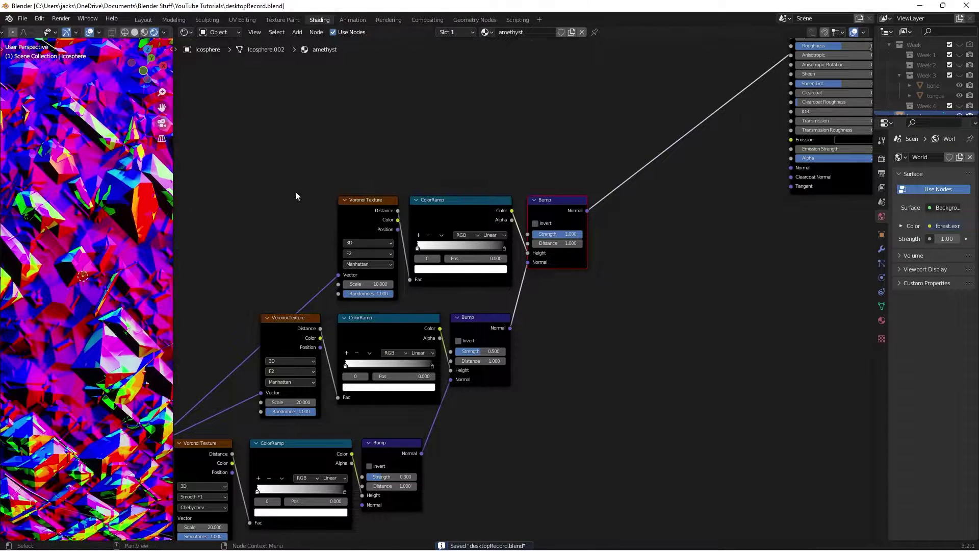
Step: Add a Noise Texture node above the uppermost Voronoi Texture row
scroll(357, 179, "down", 3)
middle_click_drag(538, 144, 467, 216)
left_click(467, 216)
key("shift+a")
left_click(445, 224)
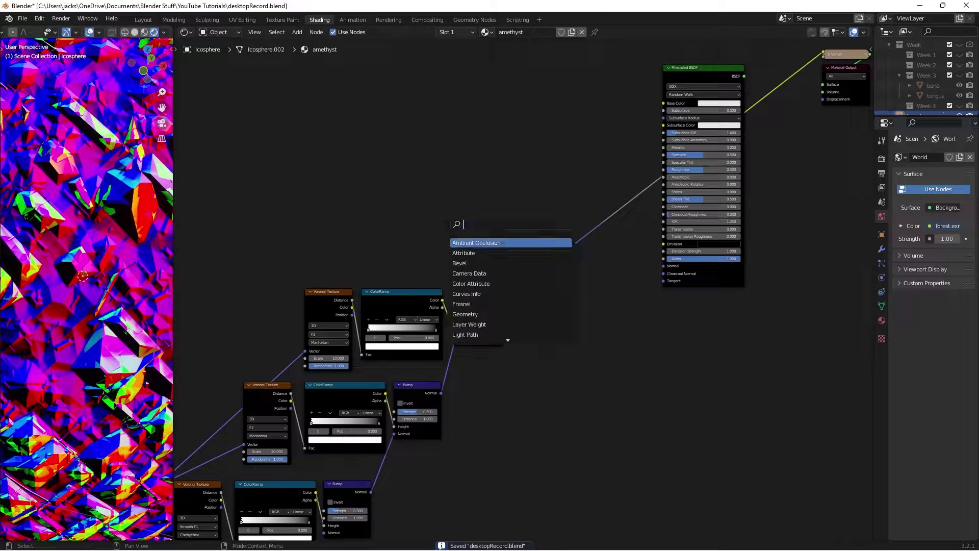
type("noise")
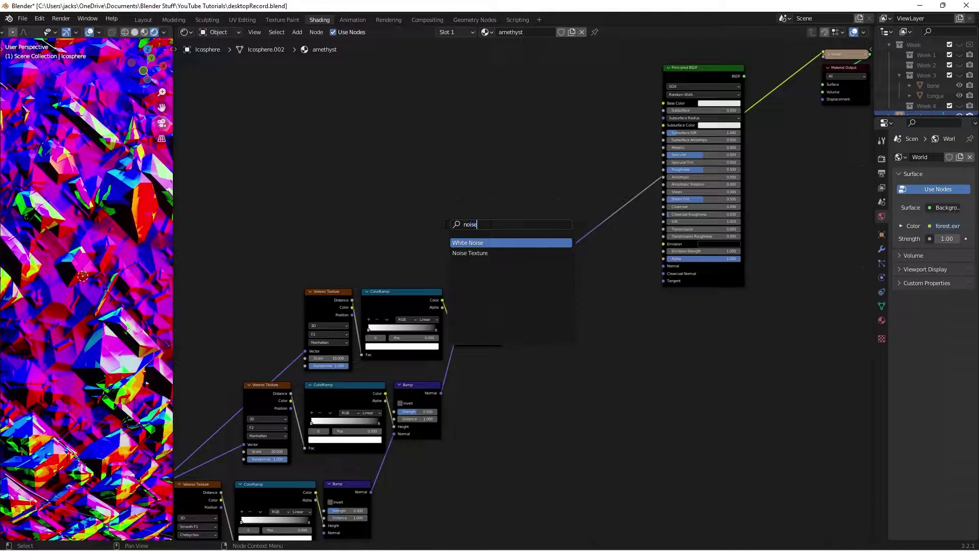
key("Down")
key("Return")
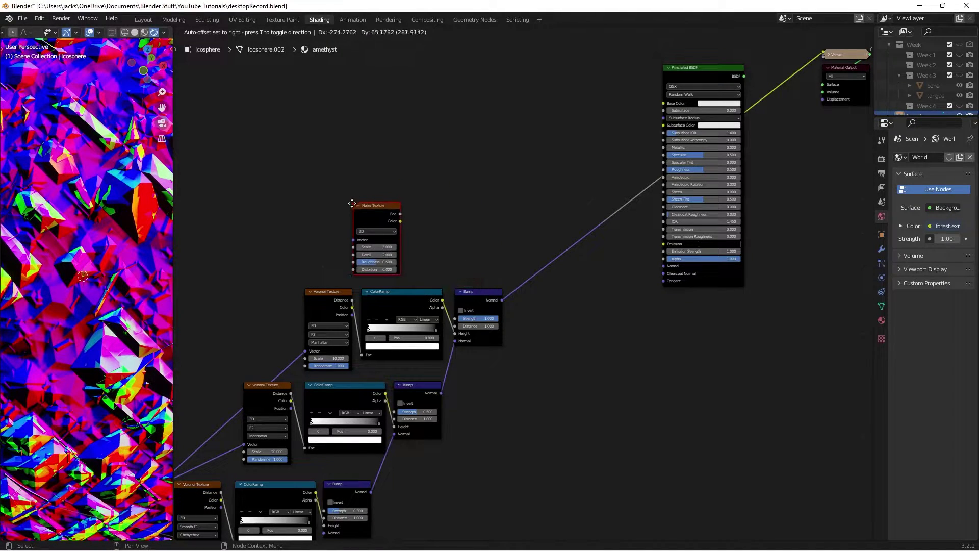
left_click(353, 208)
left_click(323, 233)
Step: Connect the Mapping node's Vector output to the Noise Texture's Vector input
middle_click_drag(276, 252, 366, 168)
scroll(366, 168, "down", 3)
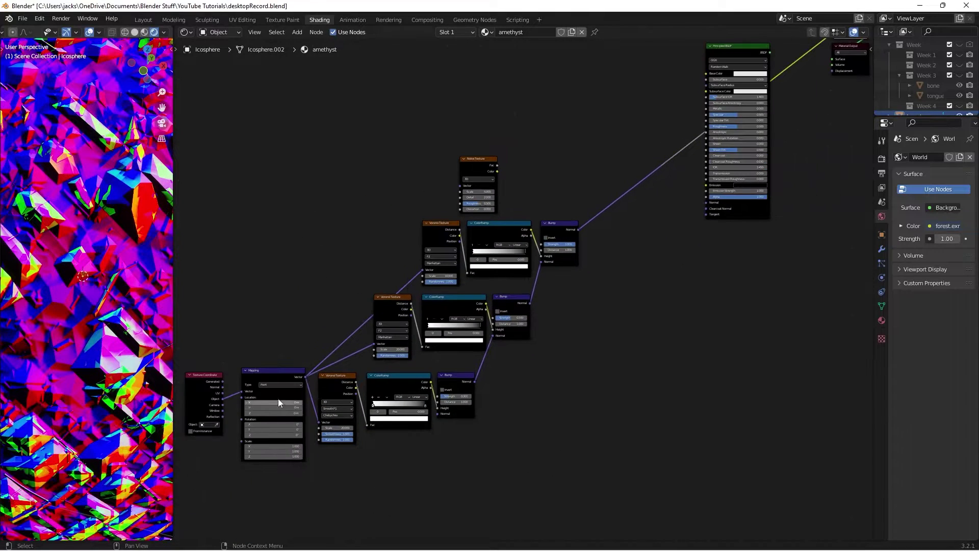
left_click_drag(305, 377, 460, 186)
Step: Set the Noise Texture's Scale to 50 and Detail to 16, previewing the texture on the sphere
middle_click_drag(566, 163, 453, 293)
scroll(453, 292, "up", 3)
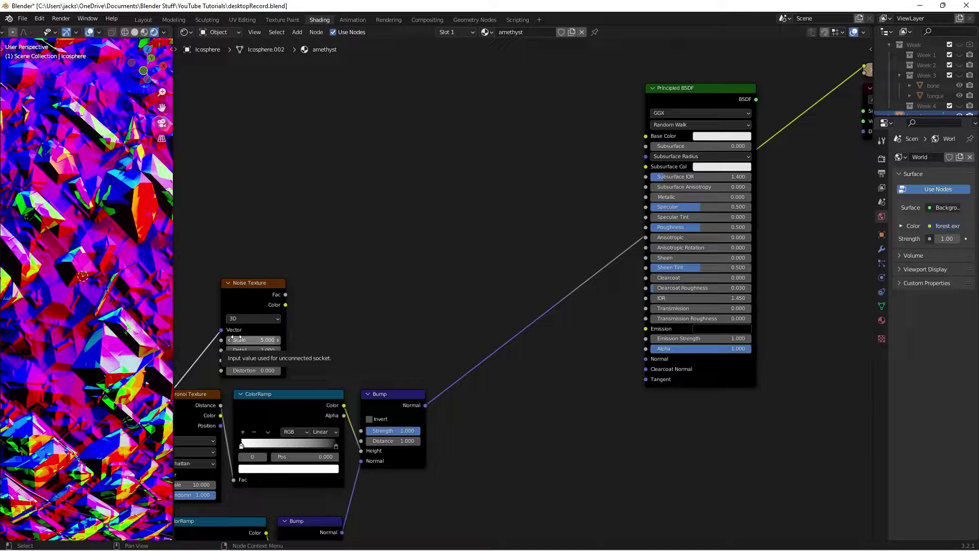
left_click(237, 339)
type("50")
key("Return")
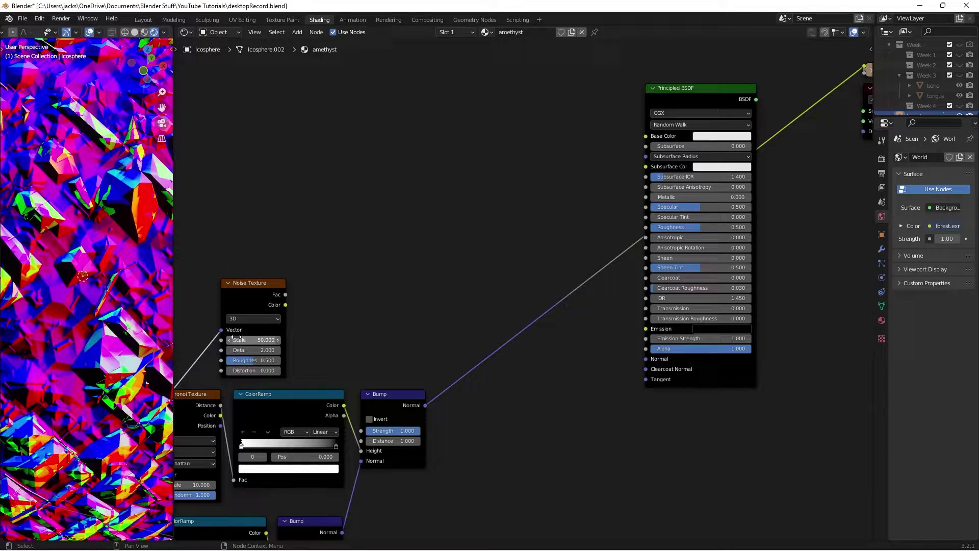
left_click(255, 306, "ctrl+shift")
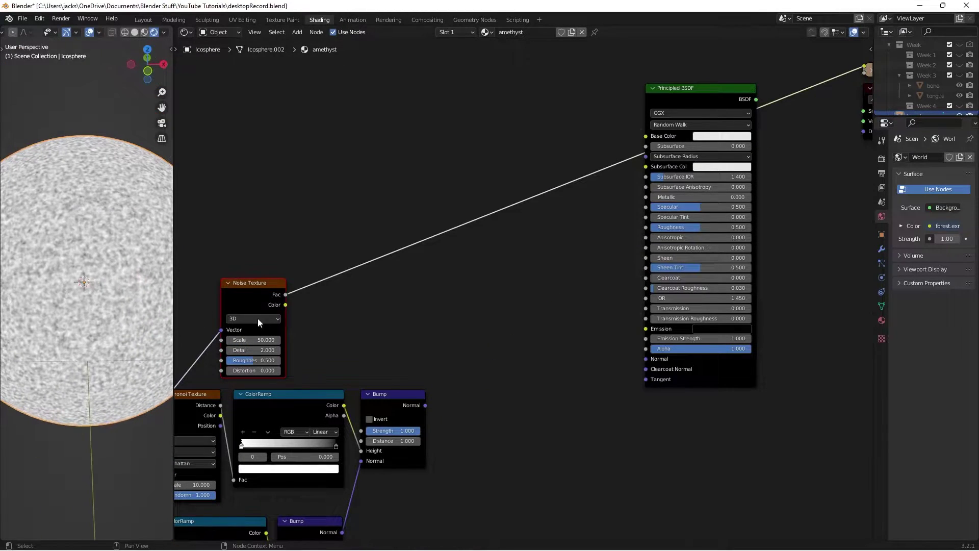
left_click(262, 350)
key("Return")
Step: Duplicate the ColorRamp of the row beneath and place the copy after the Noise Texture, fed by its Color output
left_click(309, 410)
key("shift+d")
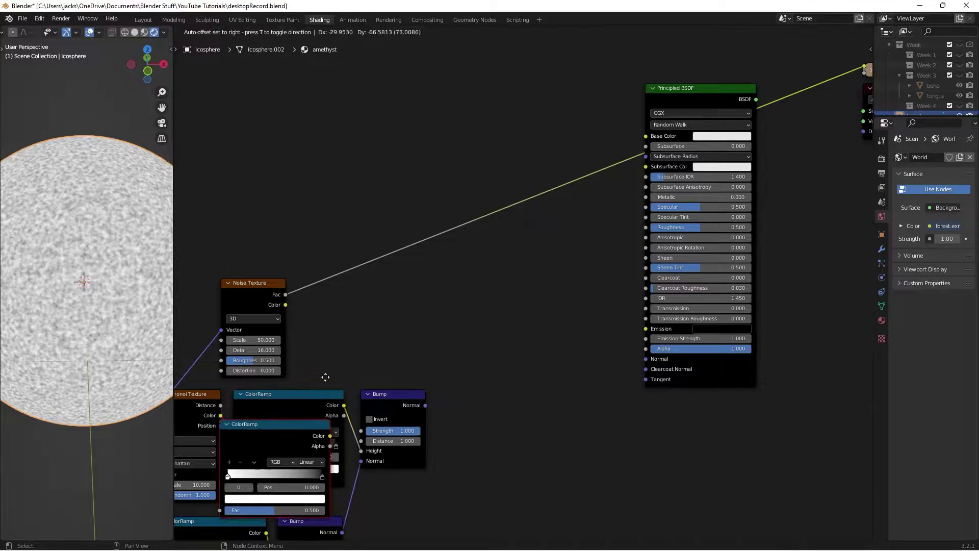
left_click(333, 294)
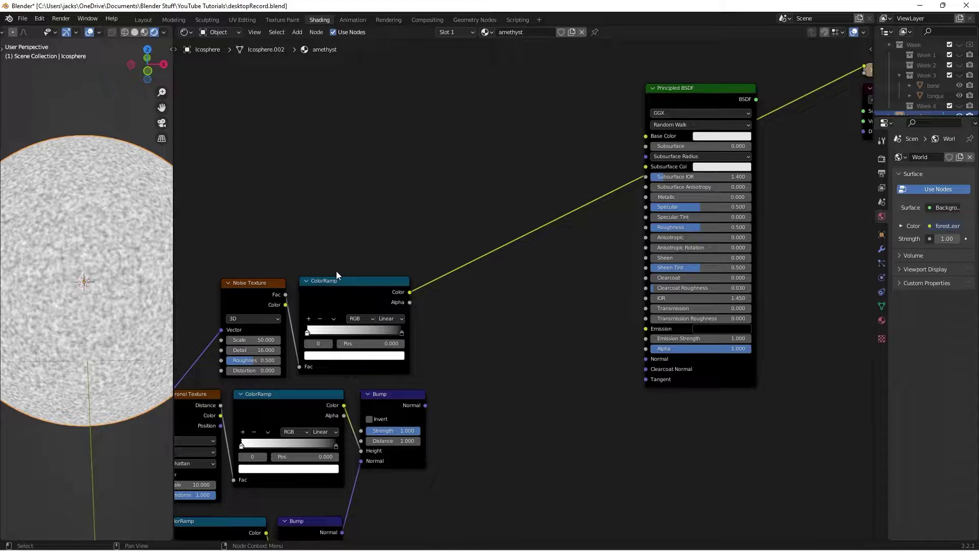
Step: Add a Bump node after the Noise Texture's ColorRamp, with the ramp's Color output feeding the Height input
key("shift+a")
type("bump")
key("Return")
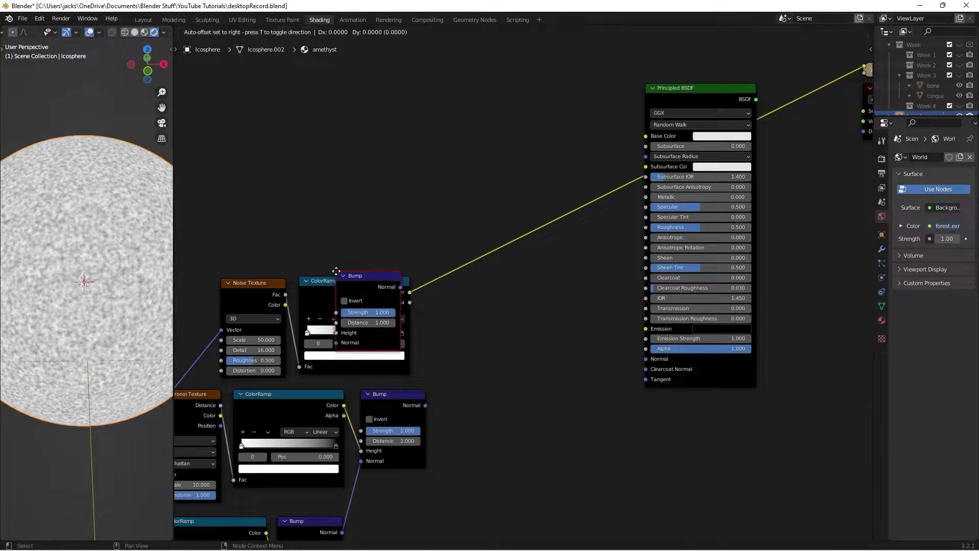
left_click(413, 269)
left_click_drag(447, 338, 447, 329)
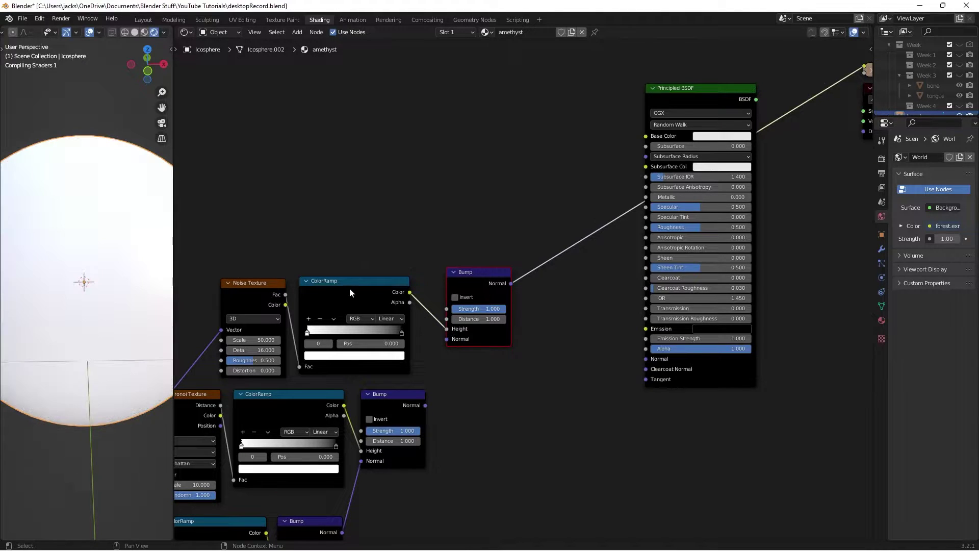
Step: Set the Strength of the Noise row's Bump node to 0.2 and inspect the sphere
left_click(470, 309)
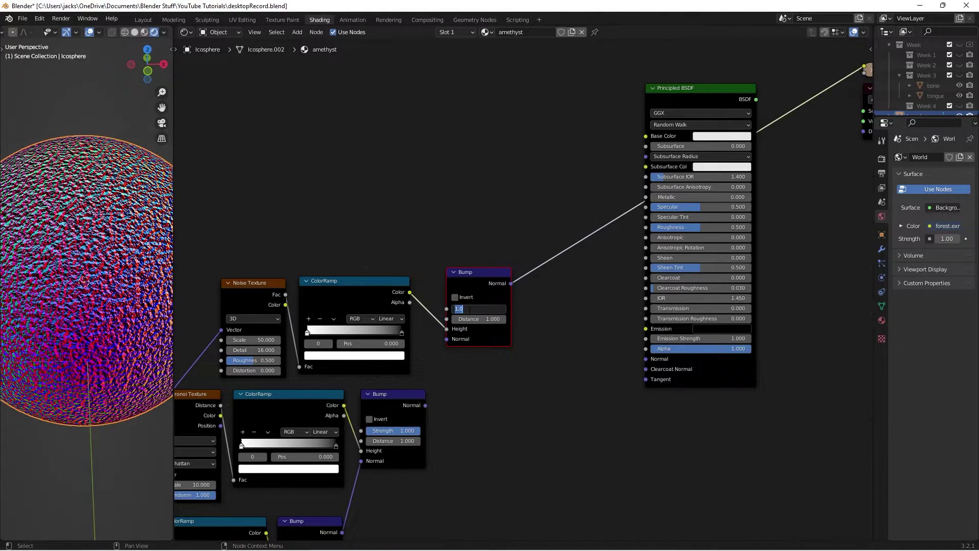
type("0.2")
key("Return")
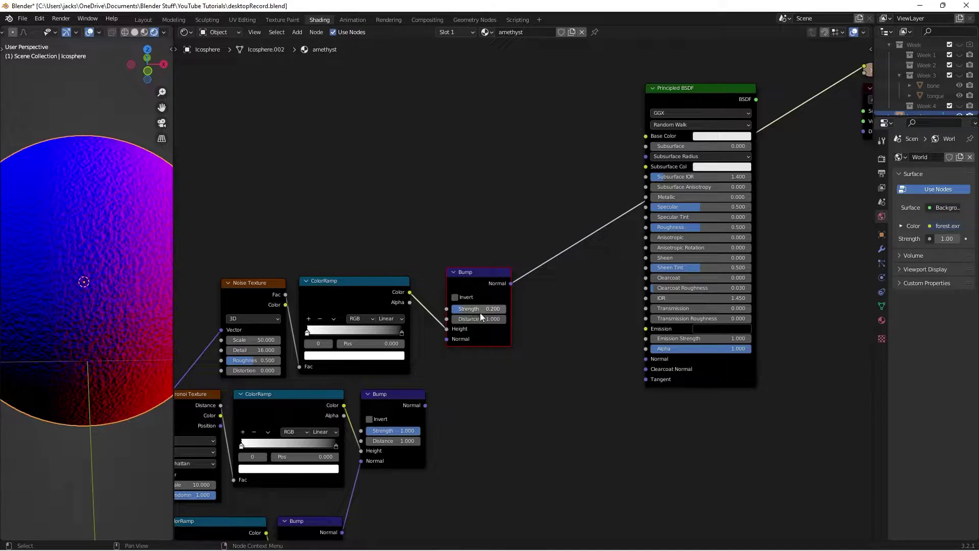
mouse_move(42, 219)
middle_mouse_down()
mouse_move(42, 258)
mouse_move(89, 260)
mouse_move(57, 217)
middle_mouse_up()
scroll(102, 258, "up", 1)
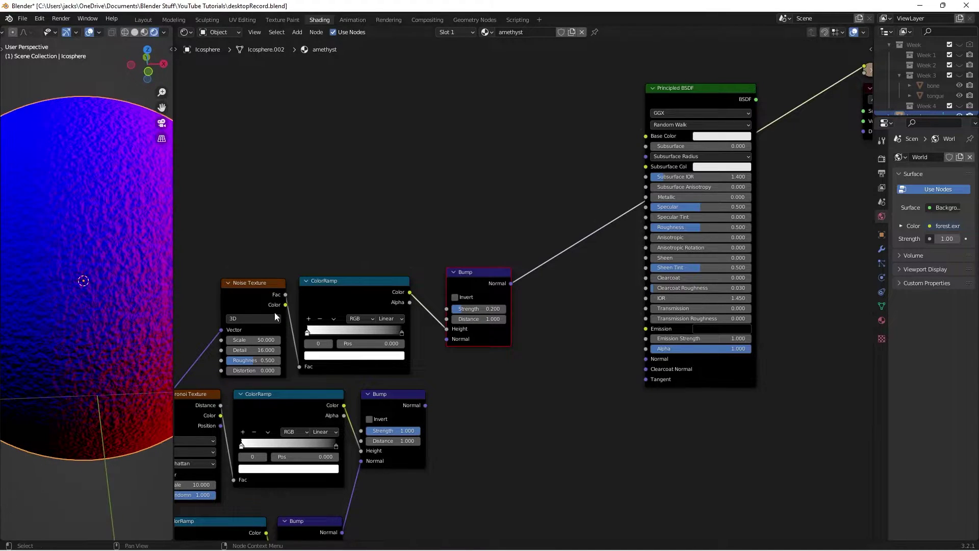
Step: Feed the Normal output of the Bump beneath into the Noise row's Bump, preview the Noise row's ColorRamp, and save the file
left_click_drag(425, 405, 447, 339)
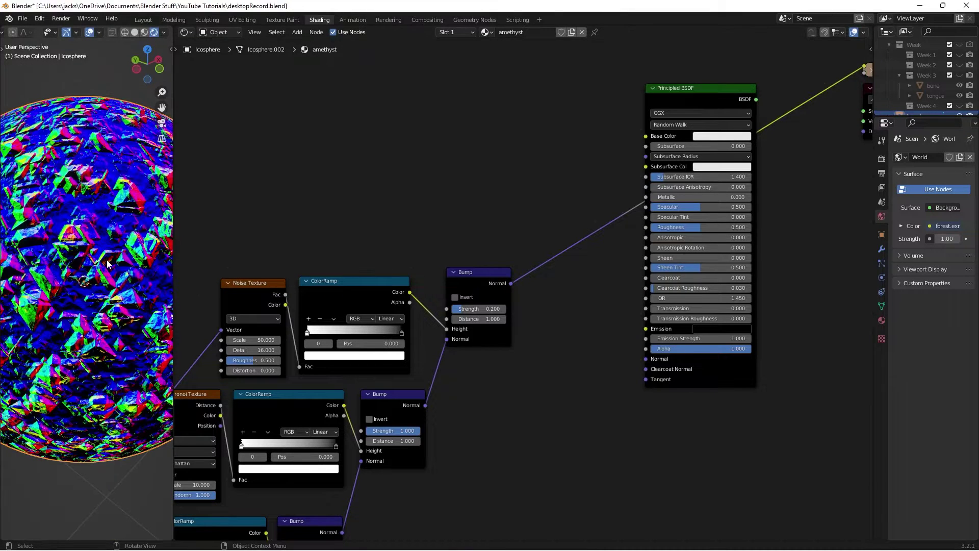
middle_click_drag(98, 263, 72, 275)
scroll(91, 242, "up", 1)
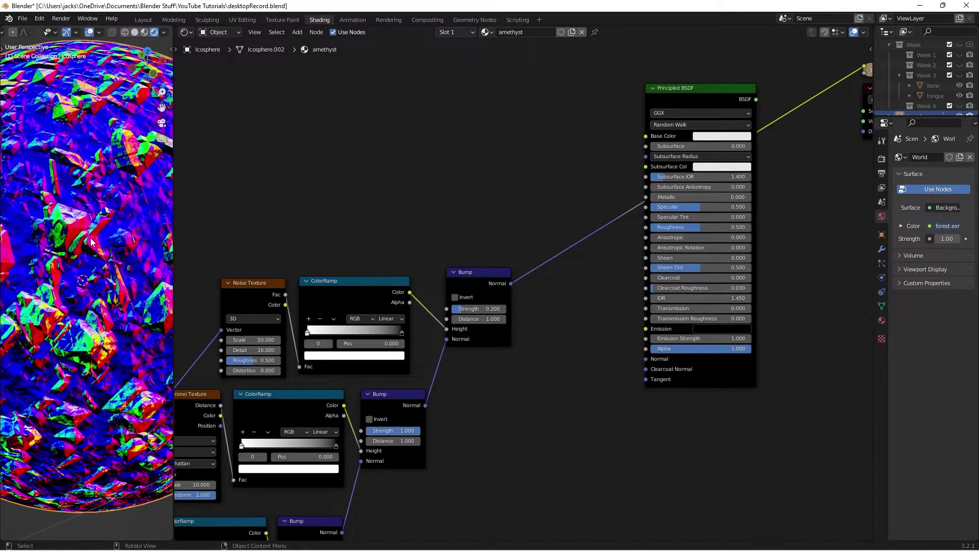
scroll(91, 242, "down", 5)
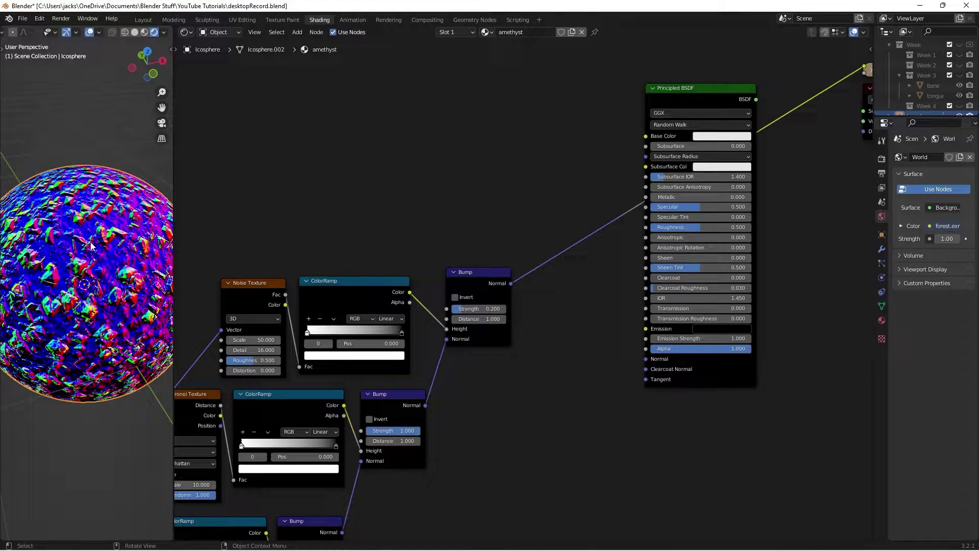
left_click(330, 301, "ctrl+shift")
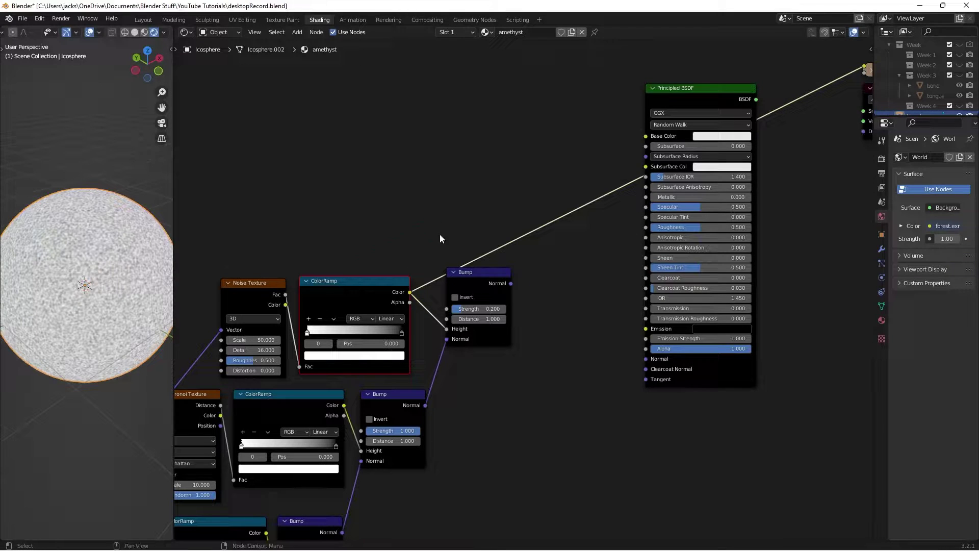
key("ctrl+s")
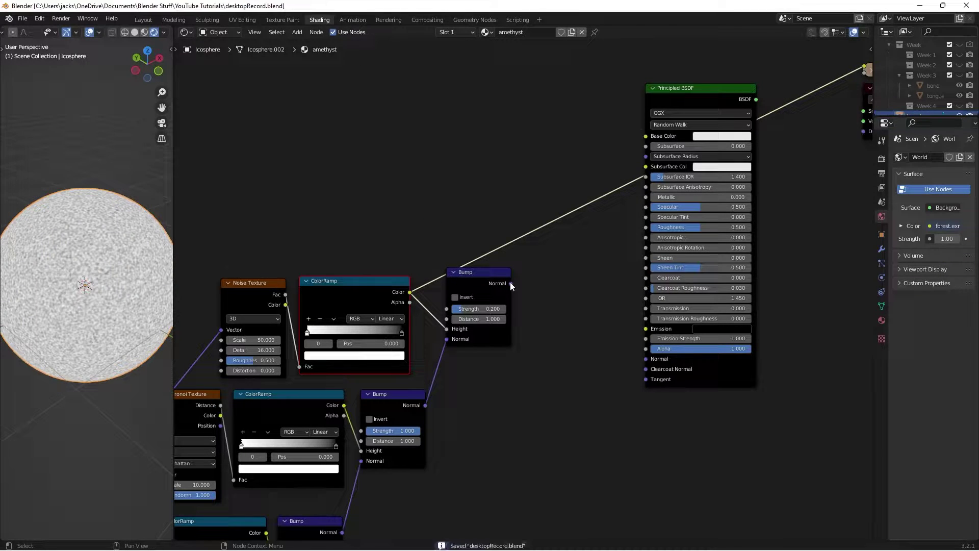
Step: Connect the Normal output of the Noise row's Bump node to the Principled BSDF's Normal input, and save the file
left_click(509, 284)
left_click_drag(511, 284, 653, 360)
scroll(610, 112, "down", 3)
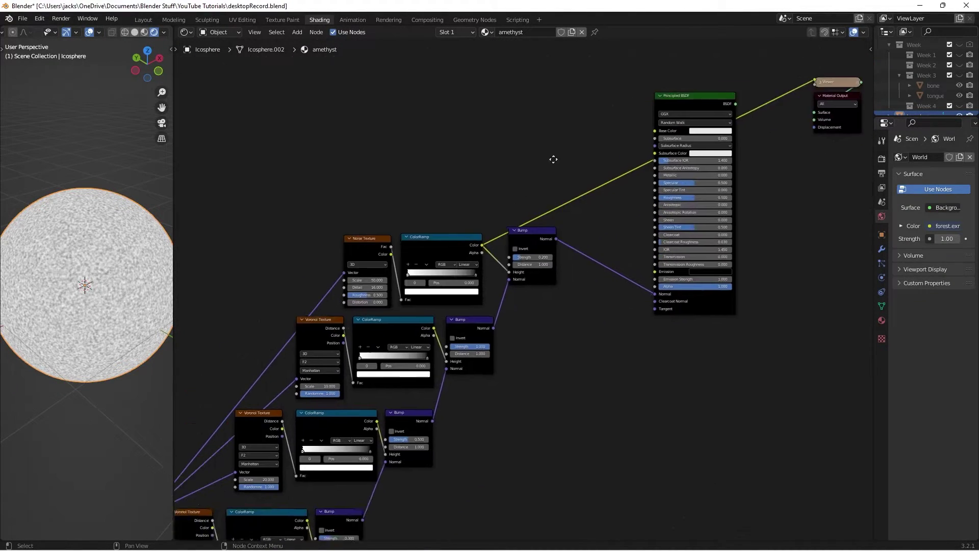
middle_click_drag(509, 315, 379, 311)
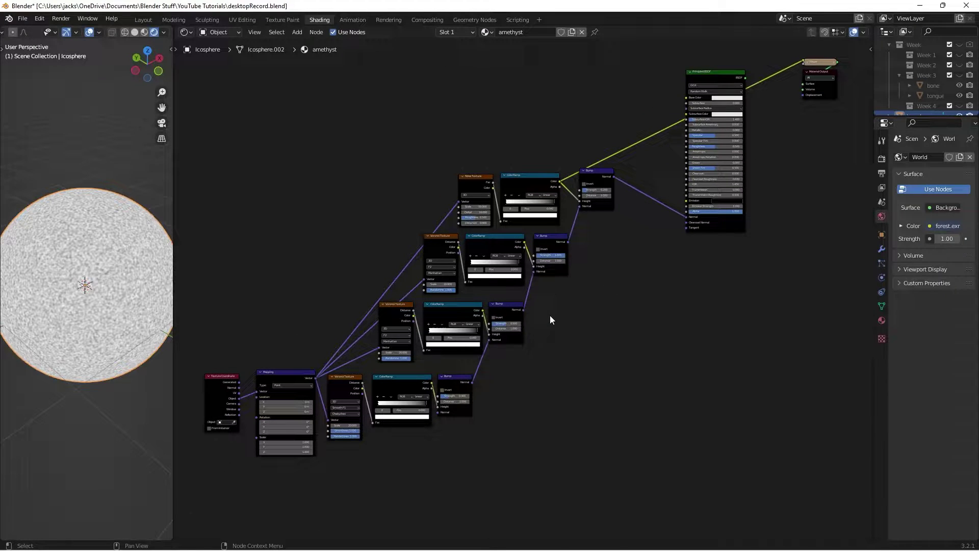
key("ctrl+s")
middle_click_drag(545, 416, 562, 393)
scroll(563, 394, "up", 1)
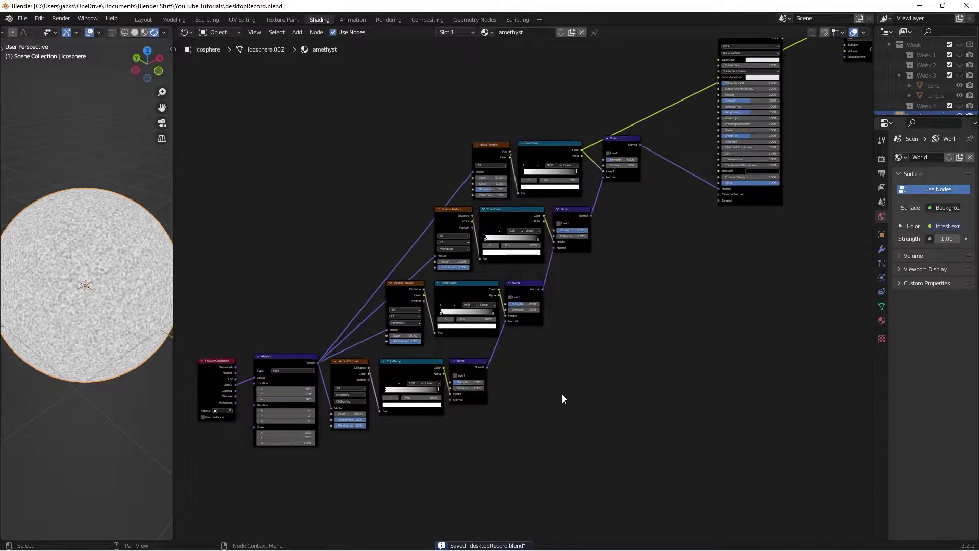
Step: Collapse the Noise Texture together with the ColorRamp and Bump nodes in its row
scroll(558, 99, "down", 4)
left_click_drag(450, 152, 600, 202)
scroll(600, 156, "up", 1)
key("h")
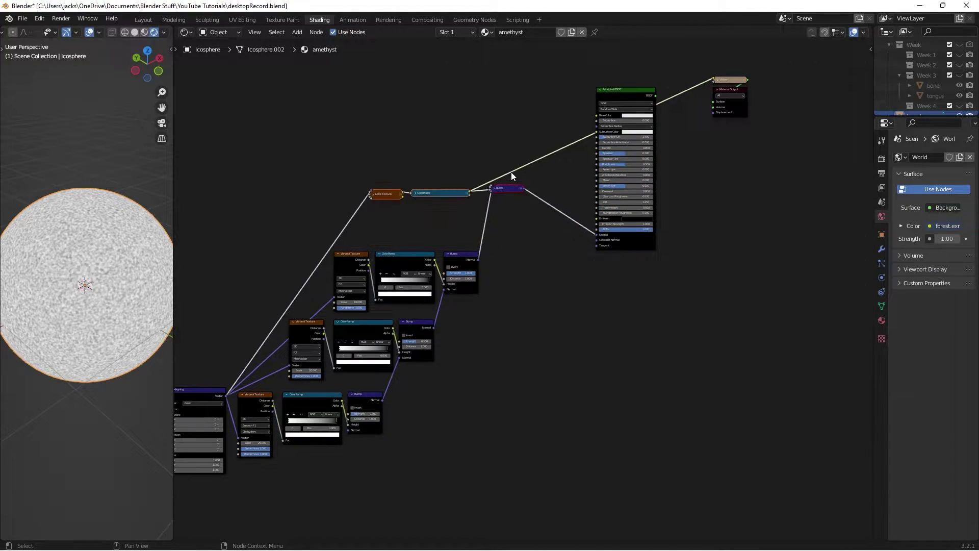
Step: Collapse the Bump nodes of the three Voronoi rows and save the file
left_click(461, 256)
key("h")
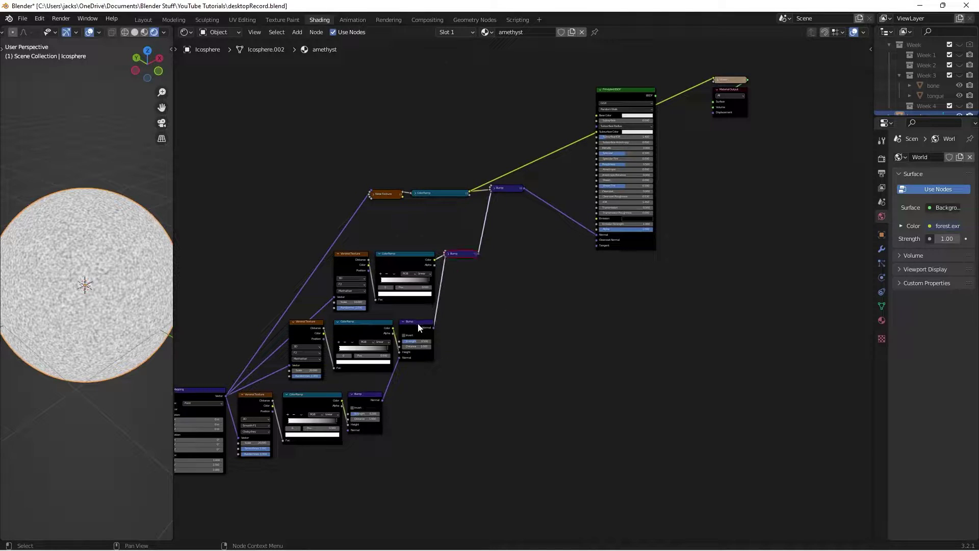
left_click(417, 324)
key("h")
left_click(369, 394)
key("h")
left_click(454, 381)
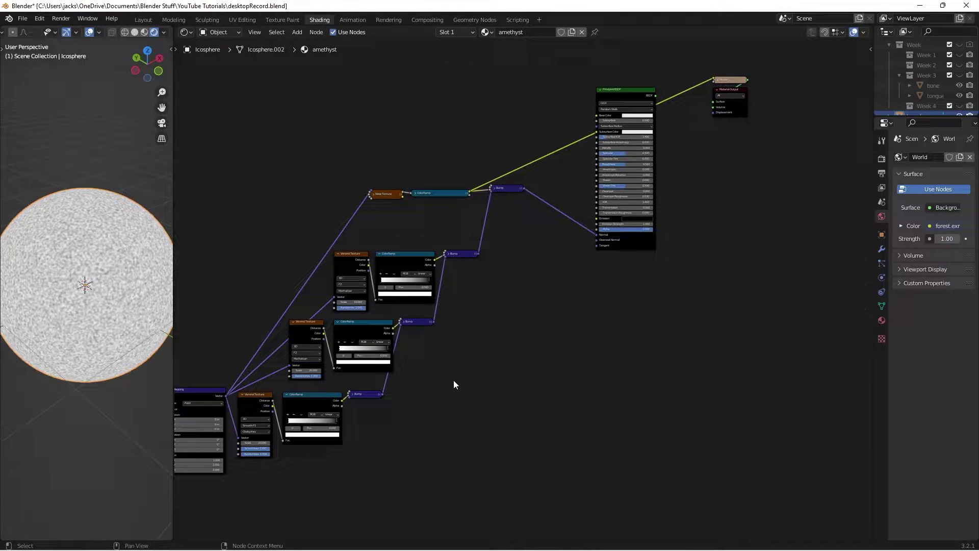
key("ctrl+s")
Step: Duplicate the Texture Coordinate, Mapping, three Voronoi Texture nodes and their ColorRamps, and place the copies above the original rows
middle_click_drag(454, 381, 590, 303)
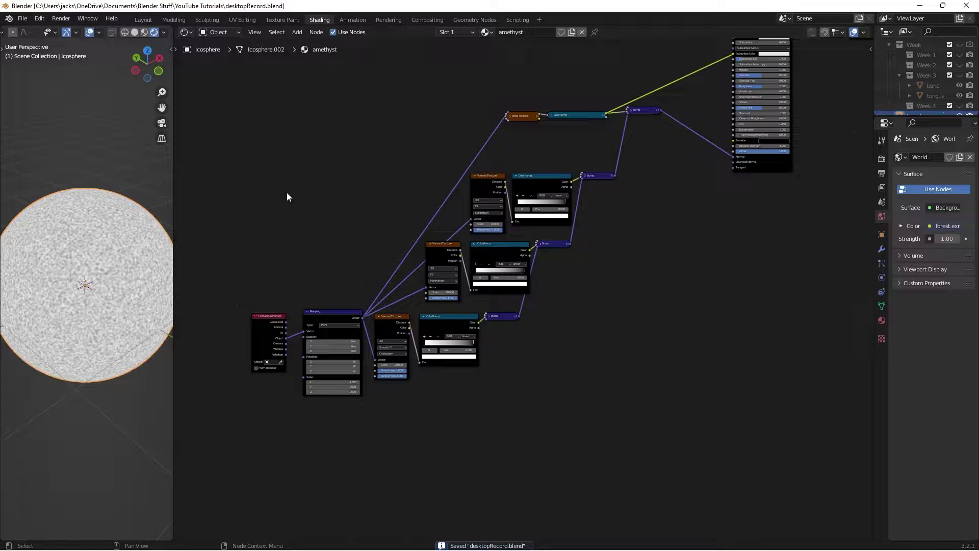
left_click(266, 324)
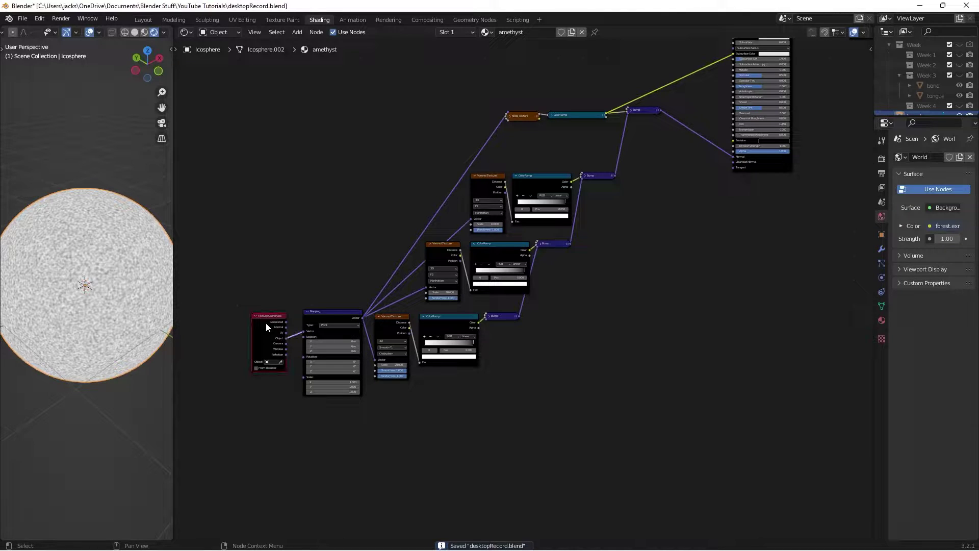
left_click(337, 311, "shift")
left_click_drag(361, 291, 446, 332, "shift")
left_click_drag(441, 232, 502, 268, "shift")
left_click_drag(490, 163, 541, 201, "shift")
scroll(465, 145, "down", 5)
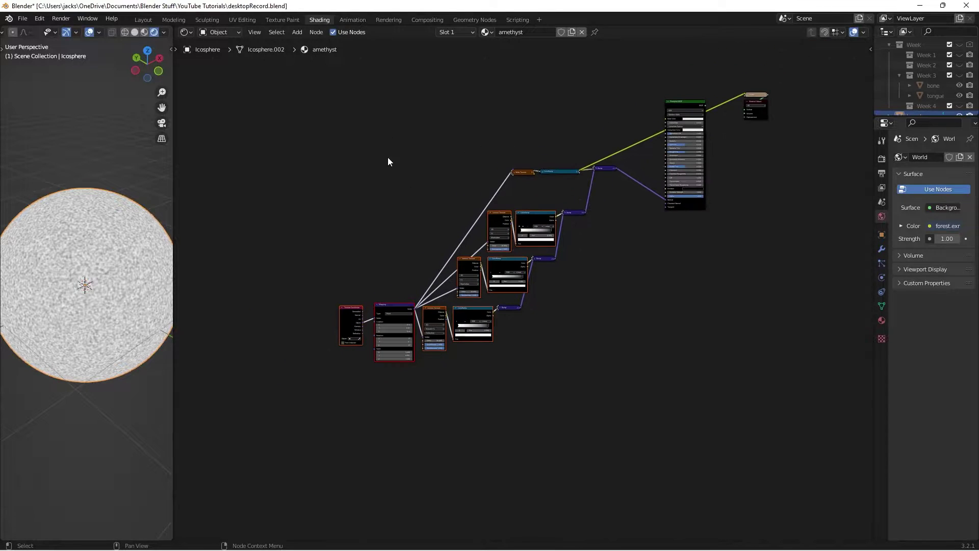
middle_click_drag(408, 105, 419, 163)
key("shift+d")
key("shift+d")
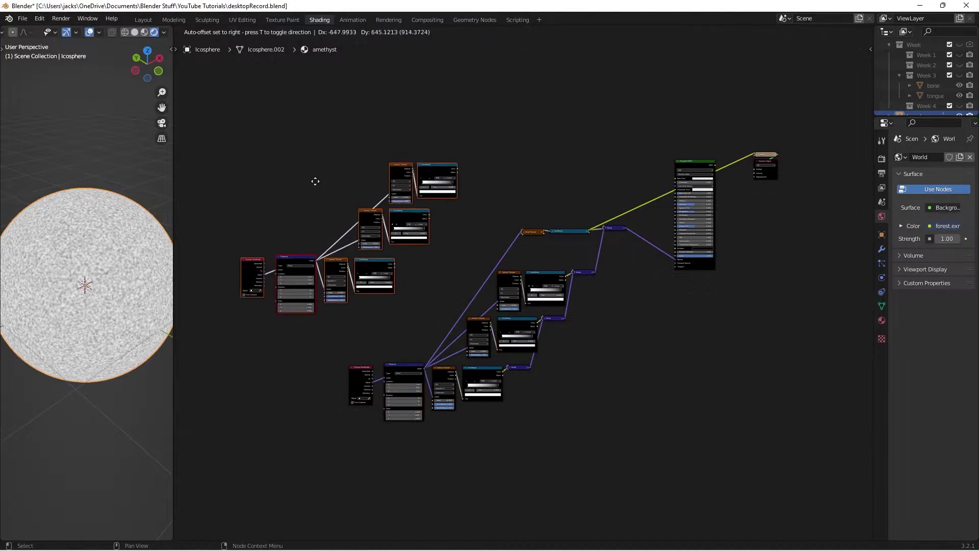
left_click(299, 140)
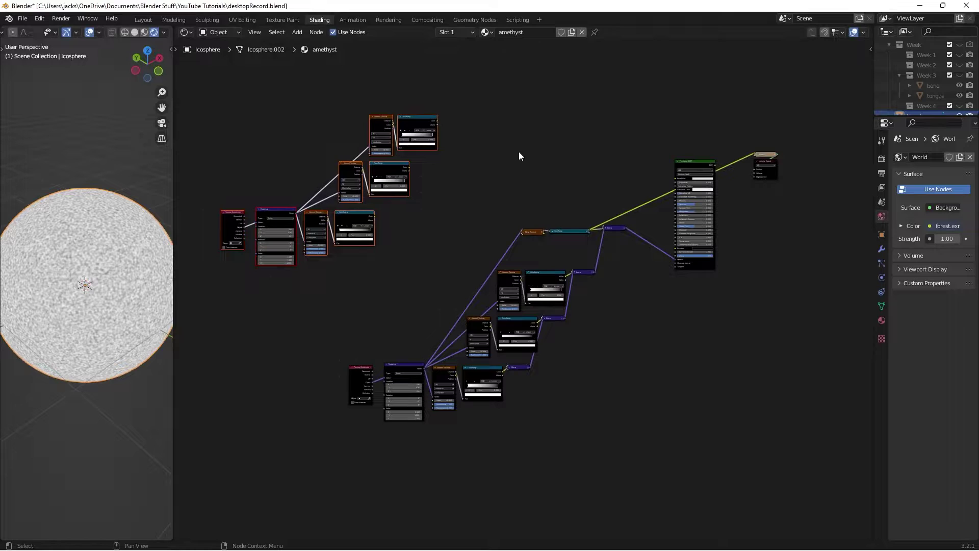
left_click(519, 152)
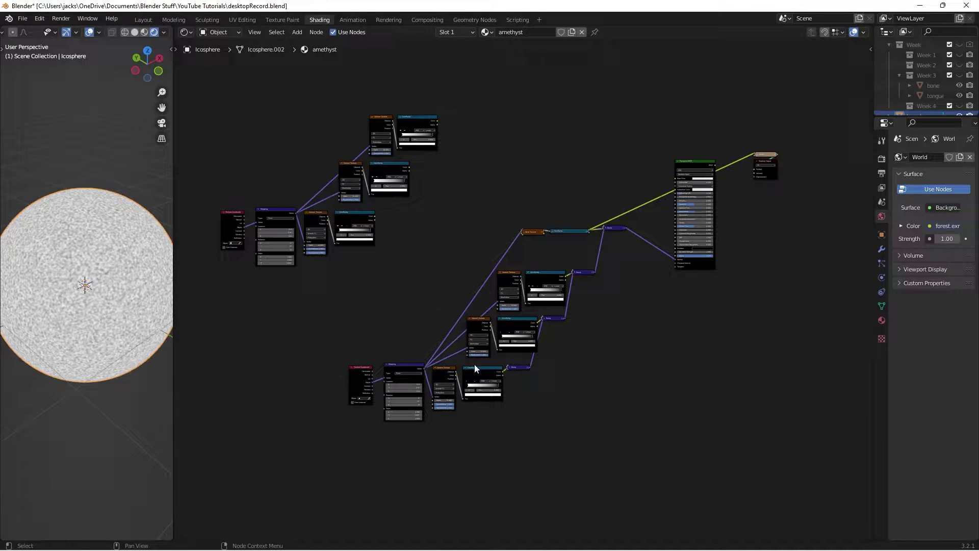
Step: Save the file with the duplicated Voronoi setup
left_click_drag(423, 367, 380, 393)
mouse_move(520, 273)
left_mouse_down()
mouse_move(458, 205)
mouse_move(515, 267)
left_mouse_up()
left_click(521, 272)
scroll(504, 210, "up", 1)
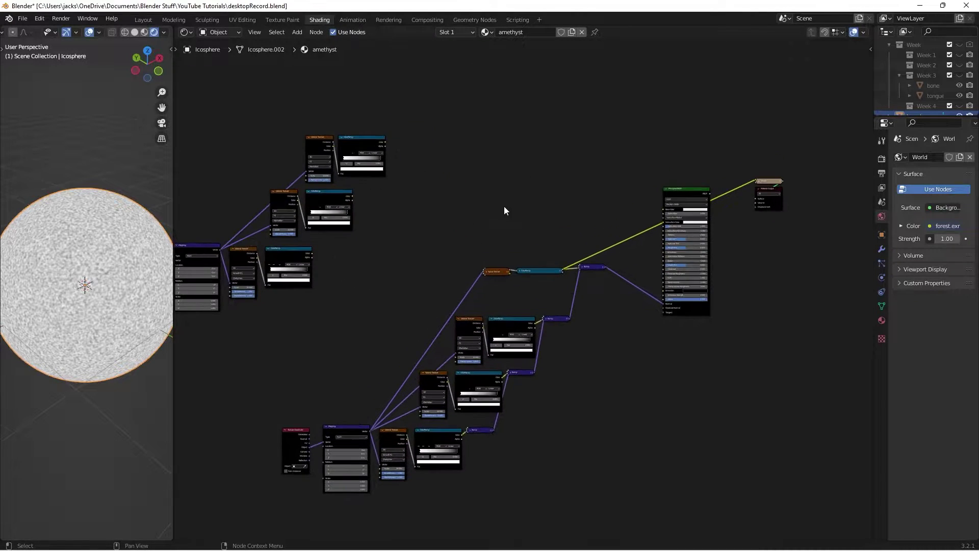
key("ctrl+s")
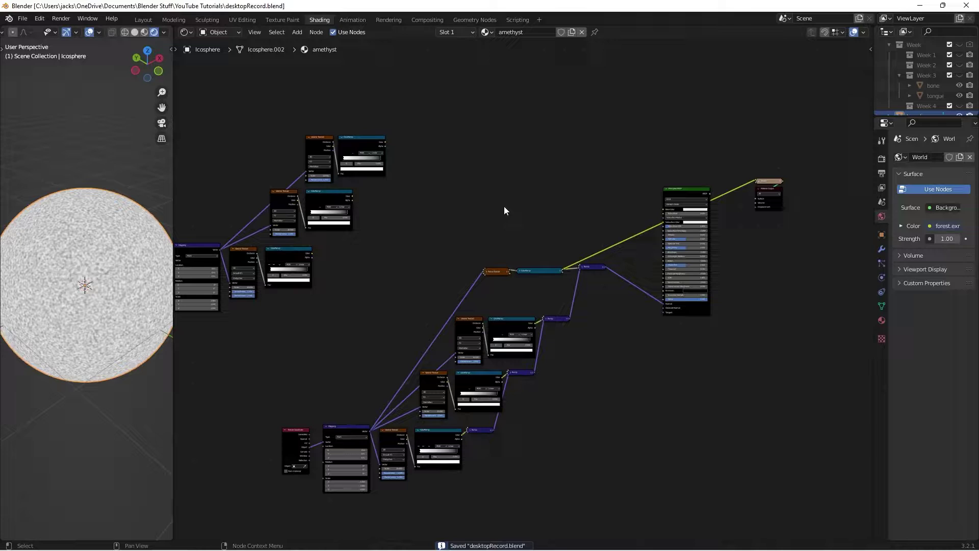
Step: Add a Mix color node beside the ColorRamp of the uppermost duplicated Voronoi row
scroll(461, 224, "up", 4)
middle_click_drag(383, 185, 604, 251)
scroll(593, 259, "up", 2)
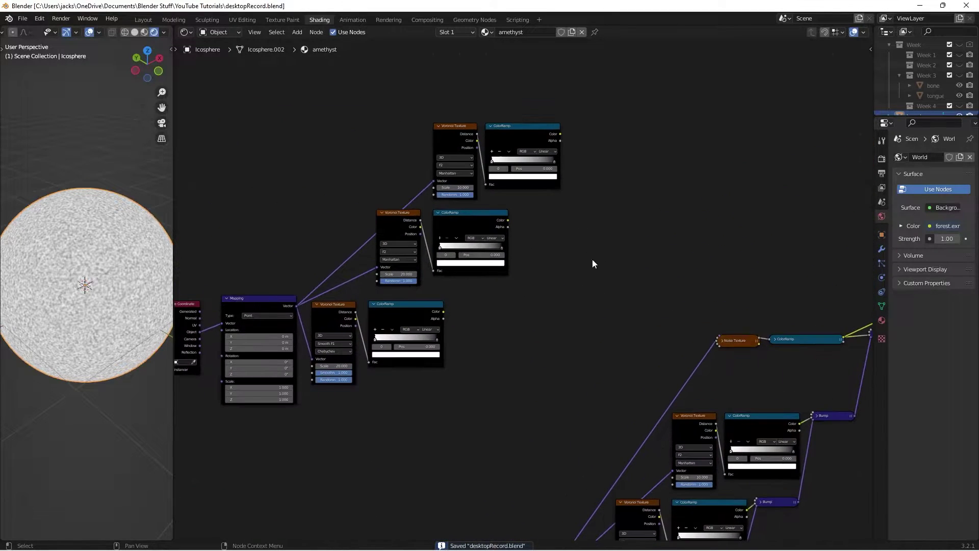
middle_click_drag(550, 275, 610, 280)
scroll(610, 280, "up", 1)
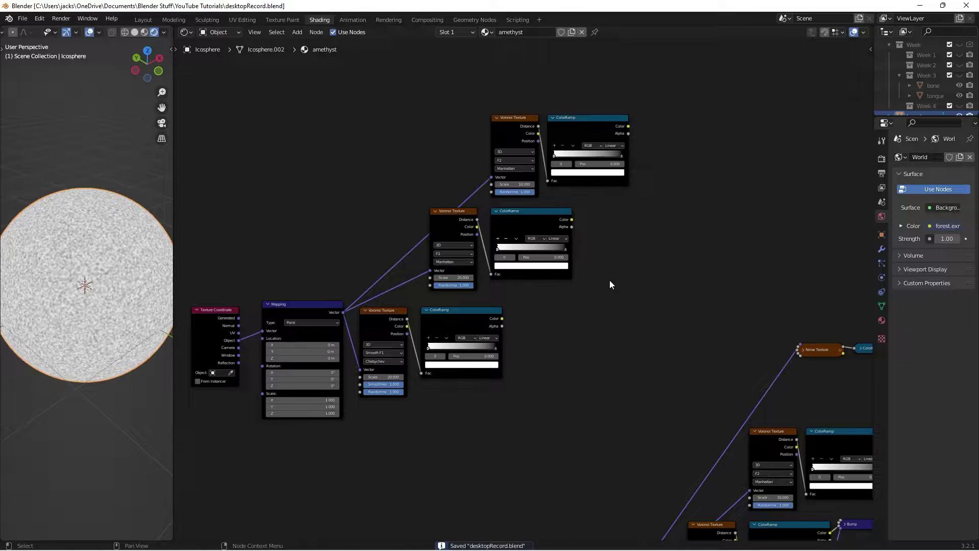
middle_click_drag(656, 263, 663, 281)
key("shift+a")
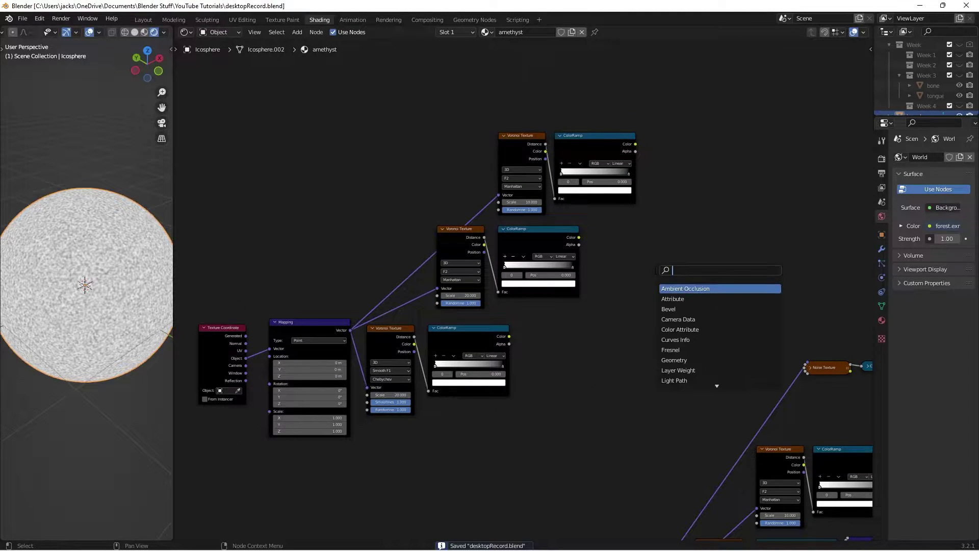
type("mix")
key("Return")
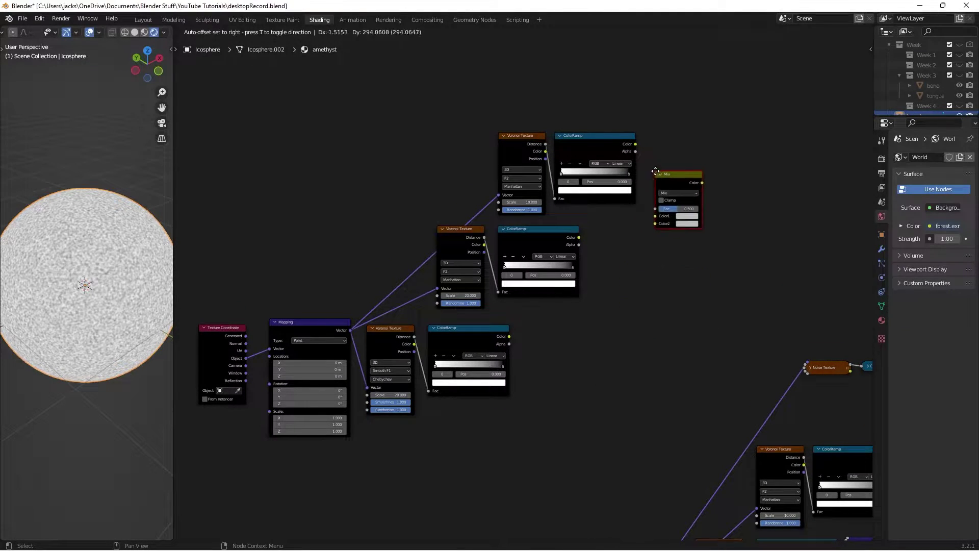
left_click(666, 167)
Step: Preview the Mix node on the sphere, set its blending mode to Add, enable Clamp, and set Fac to 1.000
middle_click_drag(797, 129, 710, 213)
scroll(736, 180, "up", 6)
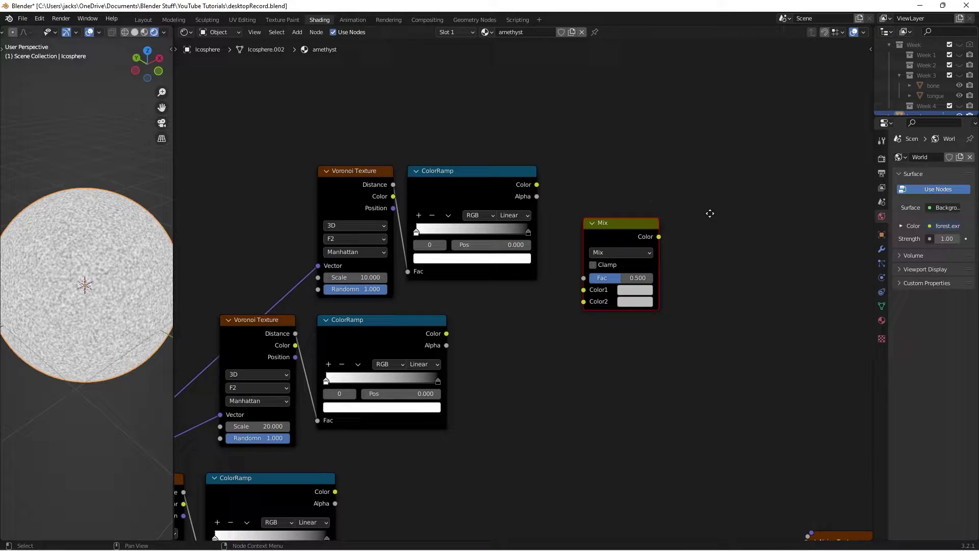
left_click(602, 238, "ctrl+shift")
left_click(617, 252)
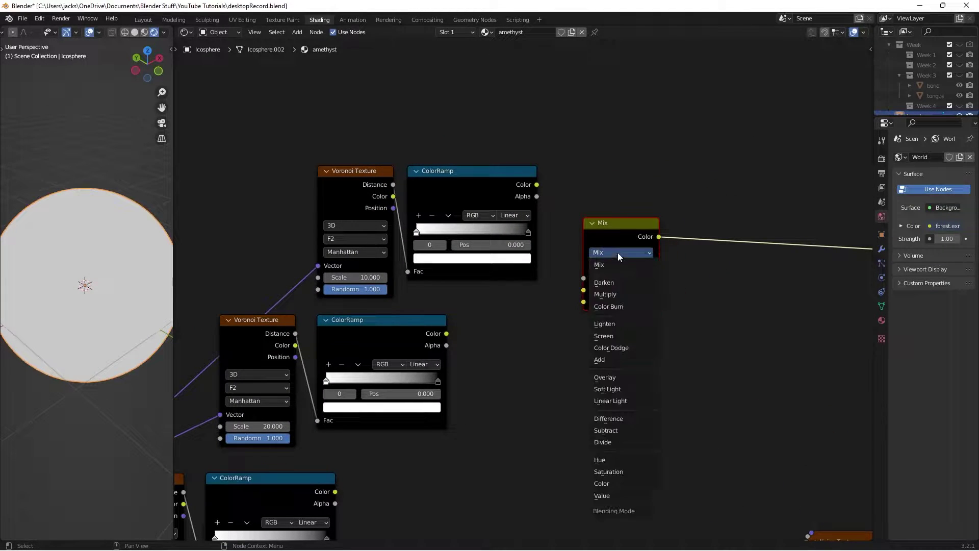
left_click(611, 360)
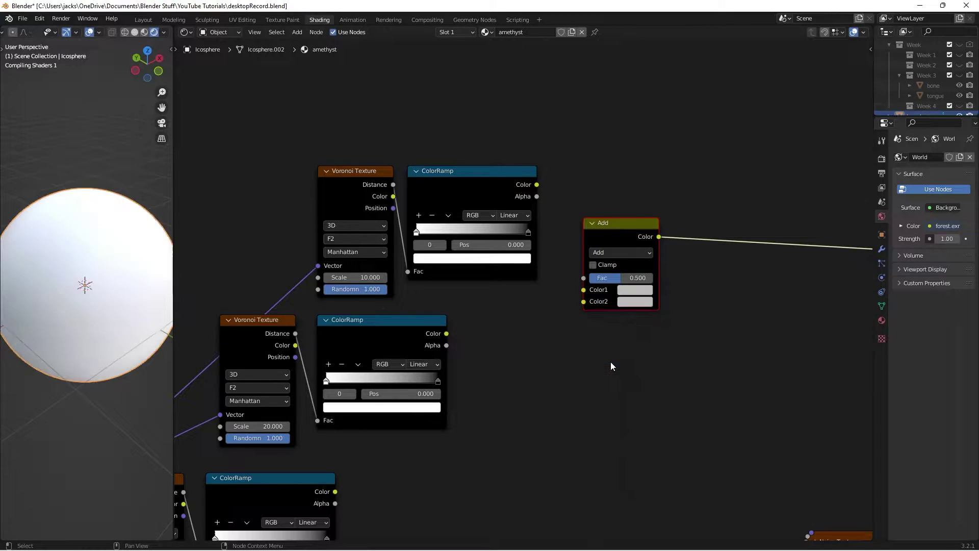
left_click(594, 265)
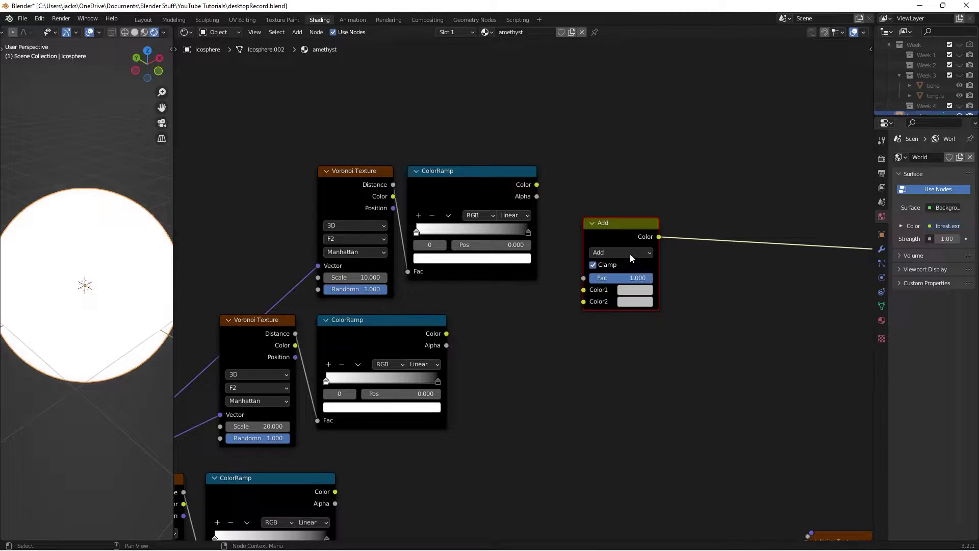
Step: Connect the uppermost duplicated ColorRamp's Color to the Add node's Color1 and the middle ramp's Color to Color2
left_click_drag(617, 235, 624, 235)
left_click_drag(537, 185, 601, 295)
left_click_drag(446, 333, 592, 302)
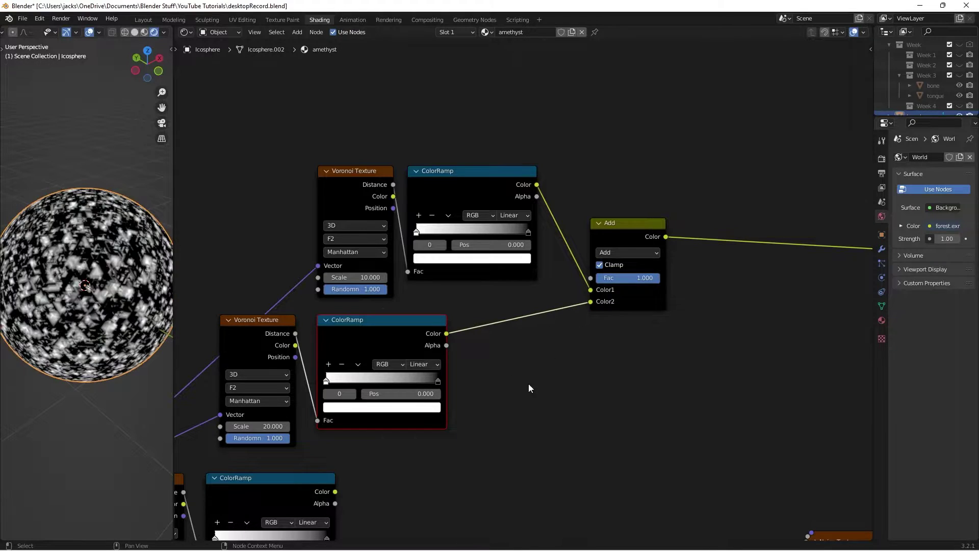
scroll(479, 314, "down", 3)
left_click_drag(513, 170, 528, 194)
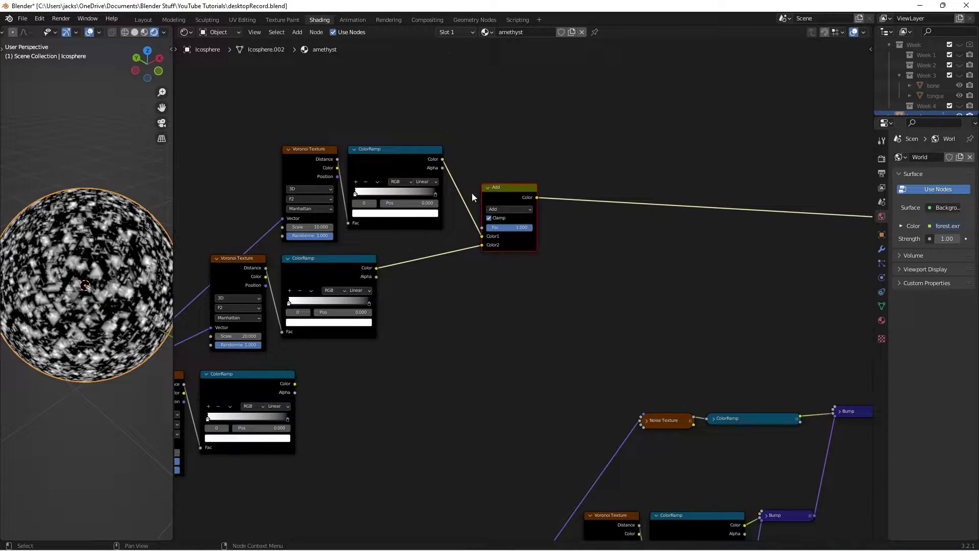
Step: Duplicate the Add node, insert the copy after the first one, and feed the lowest duplicated ColorRamp's Color into its Color2
key("shift+d")
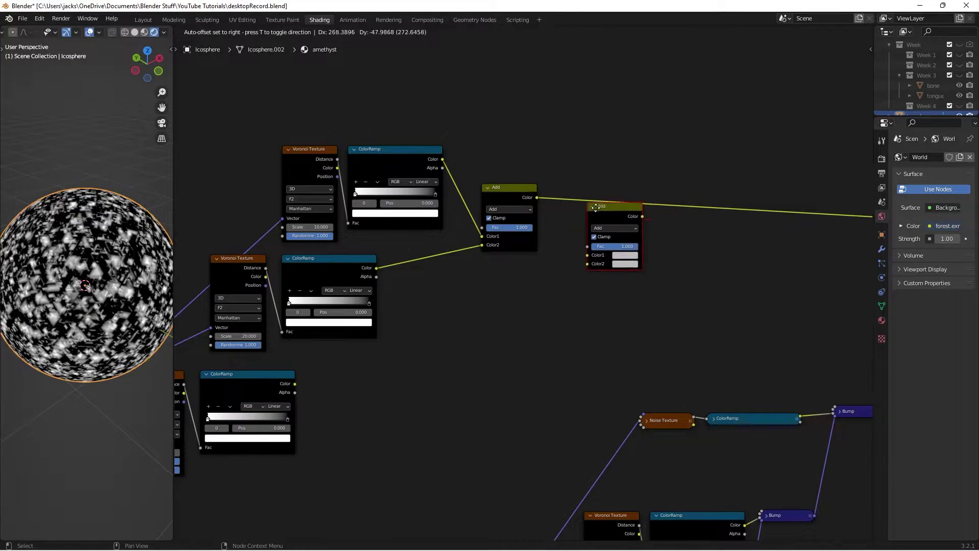
left_click(574, 190)
left_click_drag(574, 190, 574, 211)
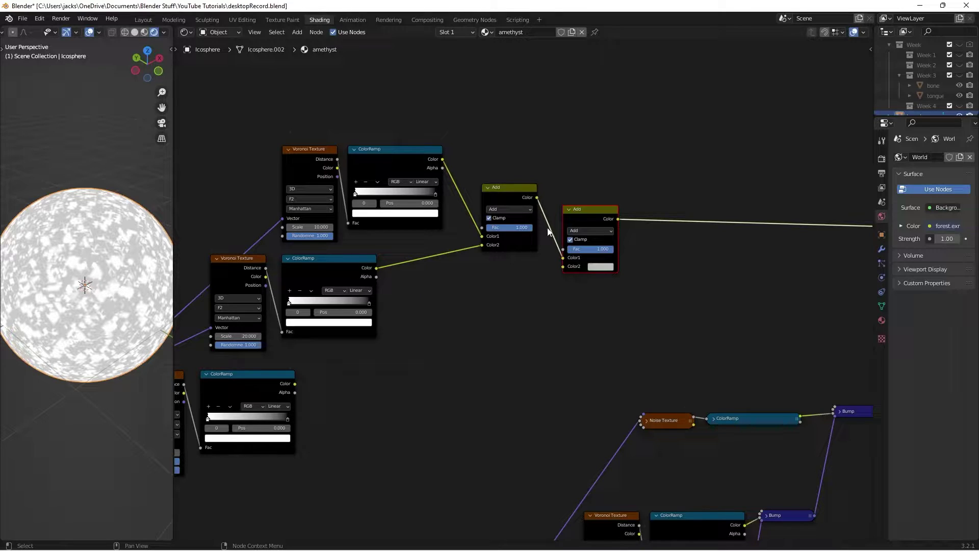
left_click_drag(585, 206, 588, 217)
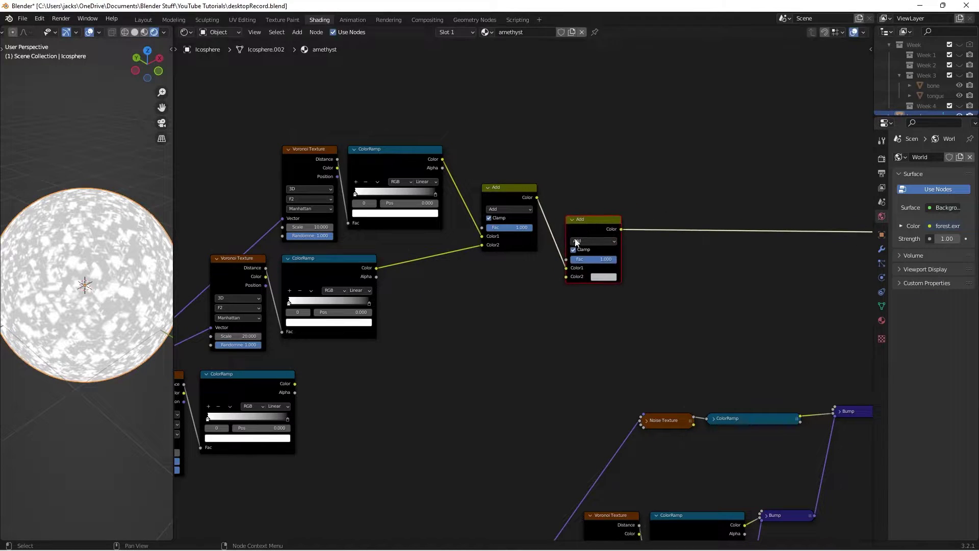
mouse_move(295, 384)
left_mouse_down()
mouse_move(465, 404)
mouse_move(449, 402)
mouse_move(611, 333)
mouse_move(566, 277)
left_mouse_up()
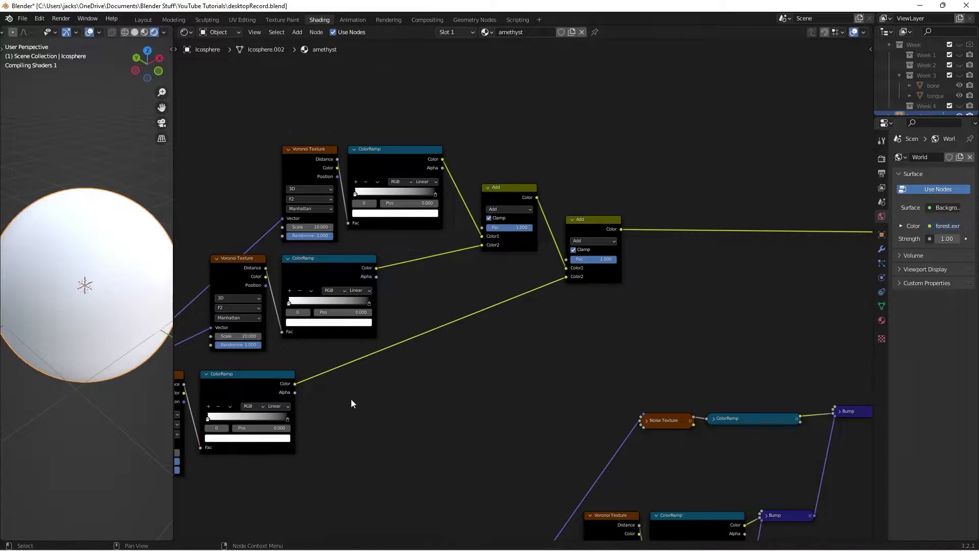
Step: Inspect the combined Voronoi pattern up close on the sphere and save the file
scroll(133, 273, "down", 2)
middle_click_drag(62, 256, 94, 240)
scroll(94, 240, "up", 5)
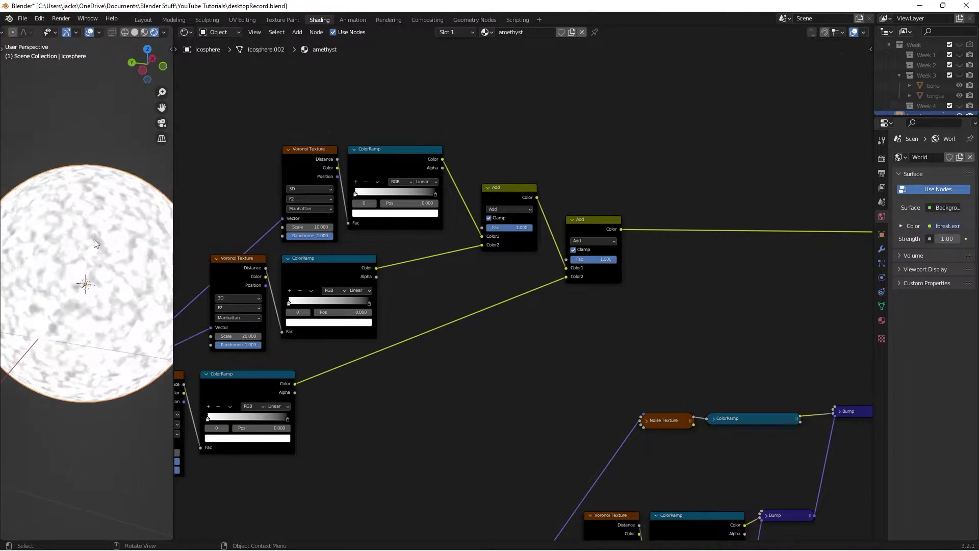
middle_click_drag(44, 263, 68, 251)
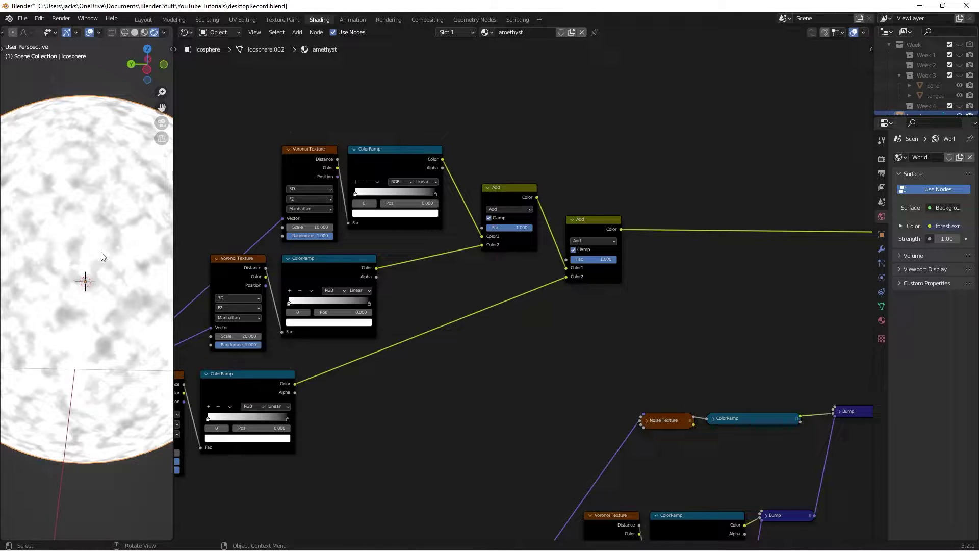
key("ctrl+s")
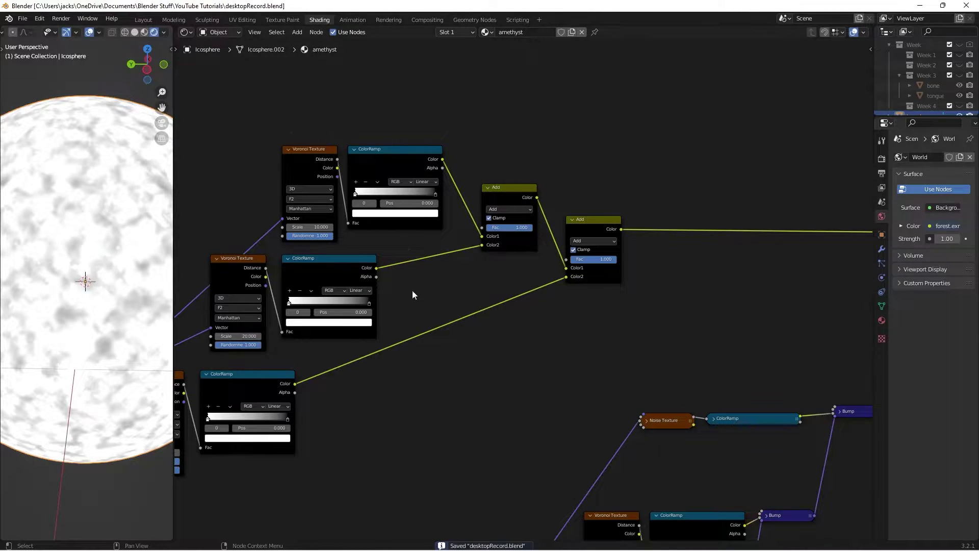
Step: Move the duplicated Texture Coordinate, Mapping, Voronoi and ColorRamp nodes up and away from the two Add nodes to make room
scroll(412, 290, "down", 4)
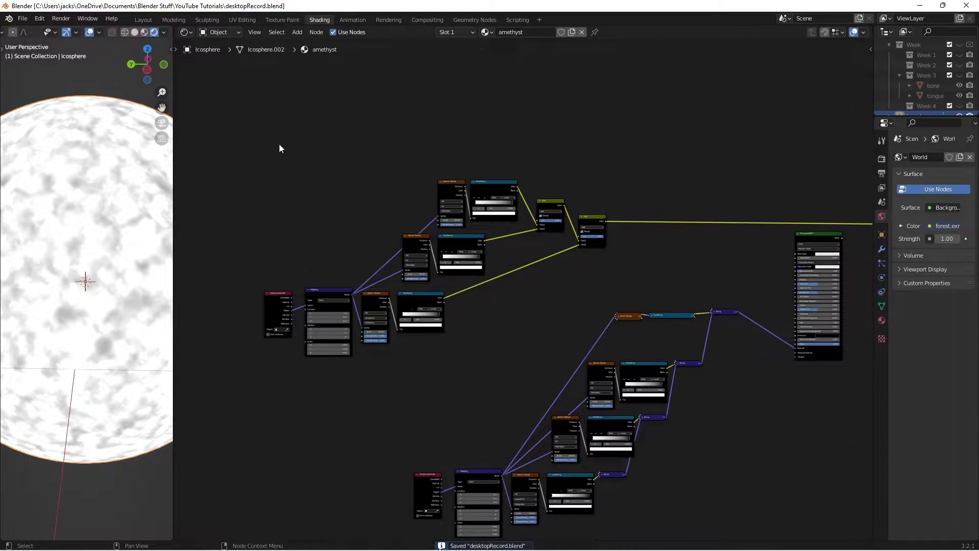
left_click_drag(227, 138, 479, 337)
key("g")
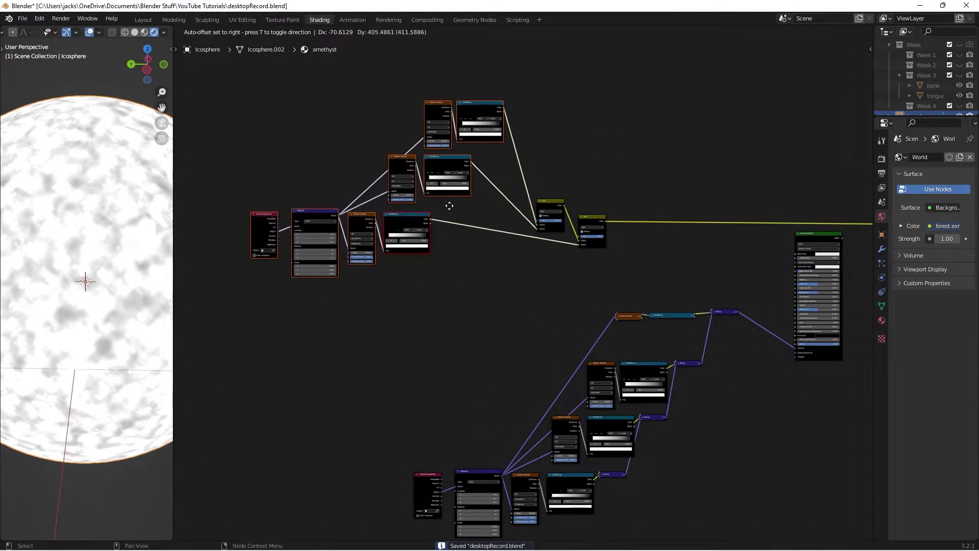
left_click(449, 206)
left_click(568, 262)
scroll(493, 312, "up", 4)
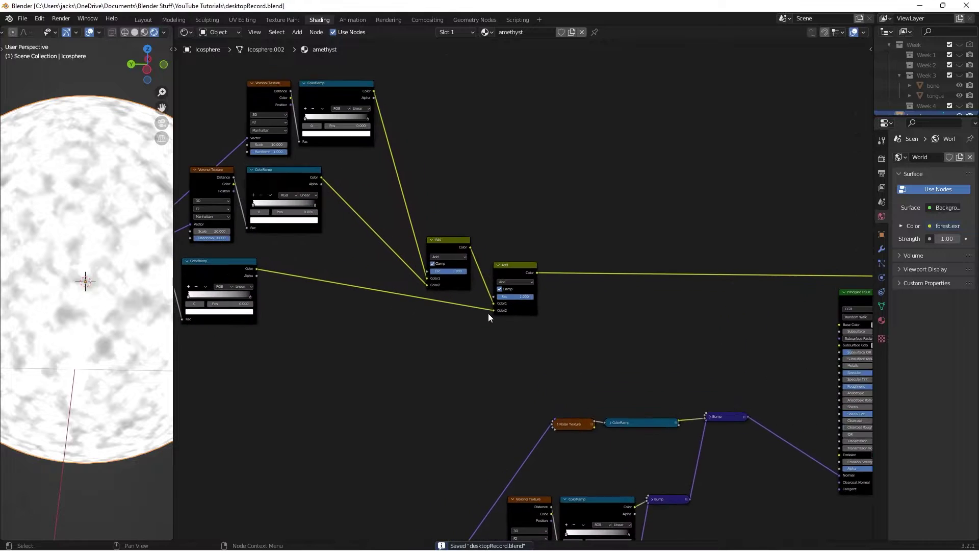
middle_click_drag(402, 306, 487, 341)
scroll(487, 342, "up", 2)
middle_click_drag(421, 357, 507, 318)
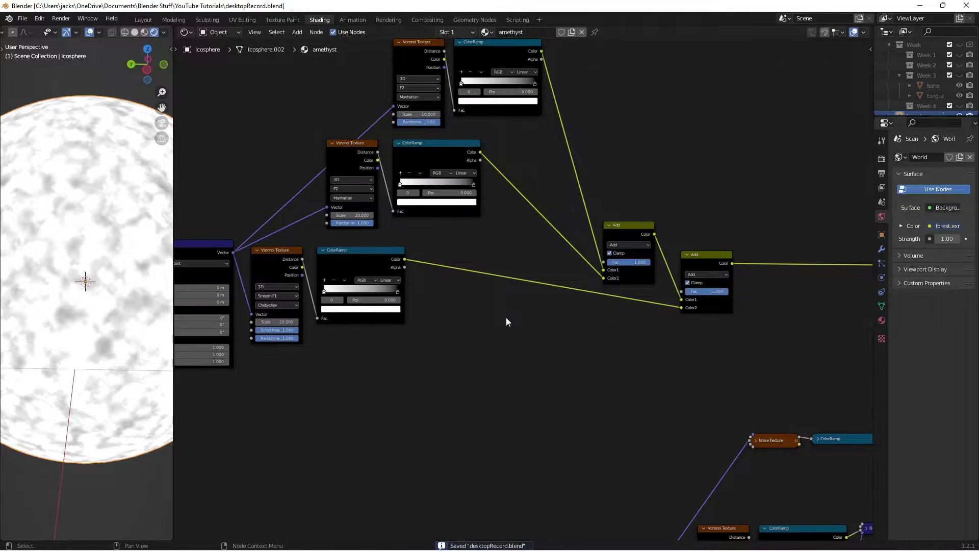
Step: Add a Noise Texture node below the lowest Voronoi Texture of the duplicated layers
key("shift+a")
type("n")
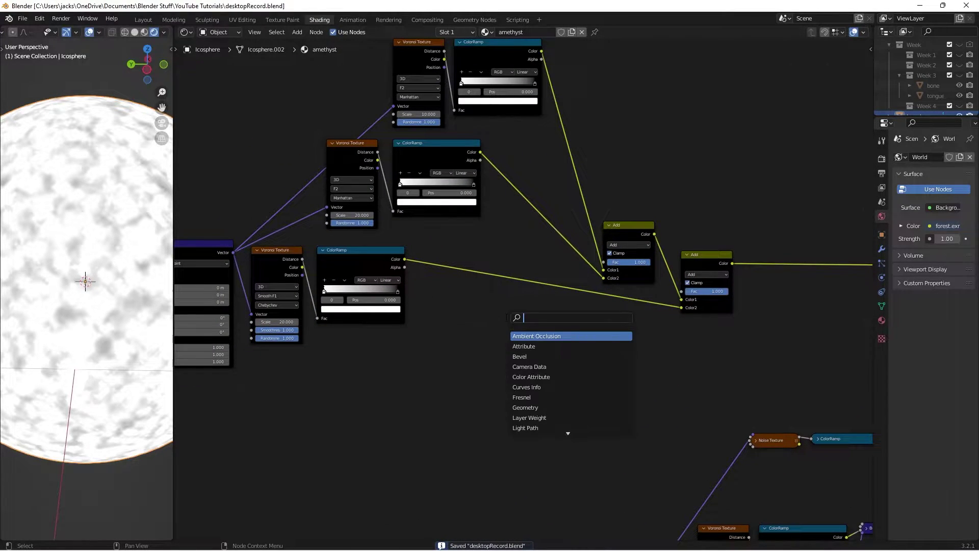
type("ois")
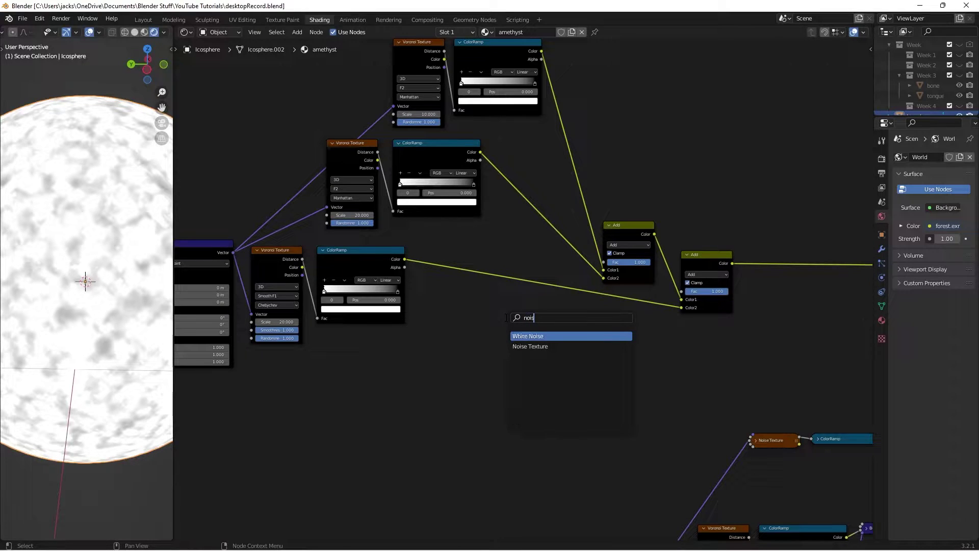
key("Return")
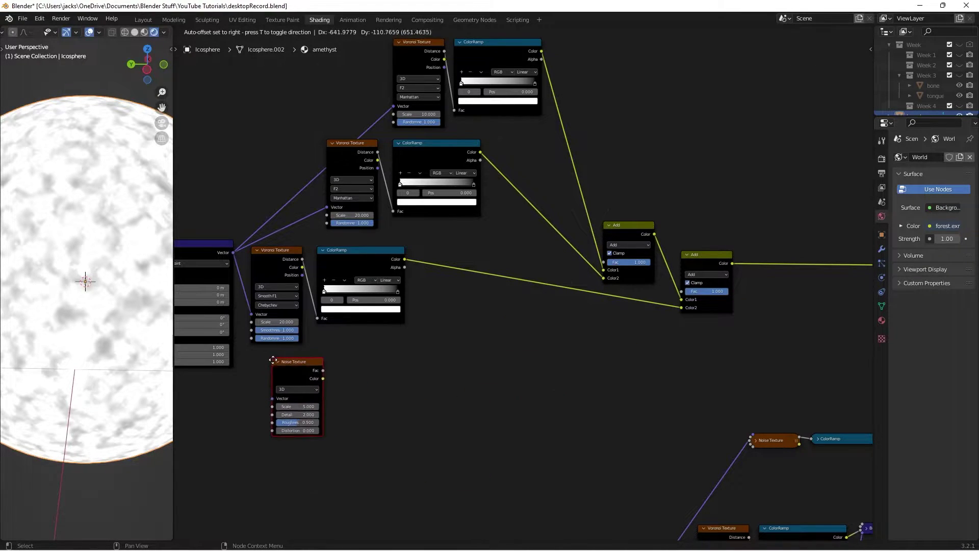
left_click(304, 415)
Step: Collapse the three duplicated Voronoi Texture and ColorRamp pairs and move them farther from the Mapping node
scroll(461, 239, "down", 2)
left_click_drag(375, 149, 519, 361)
left_click_drag(337, 120, 510, 343)
key("h")
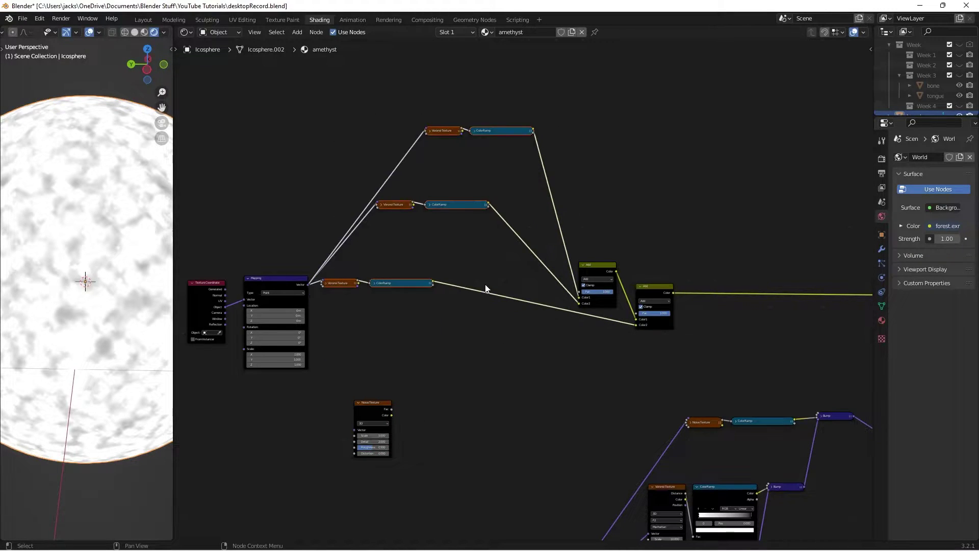
key("g")
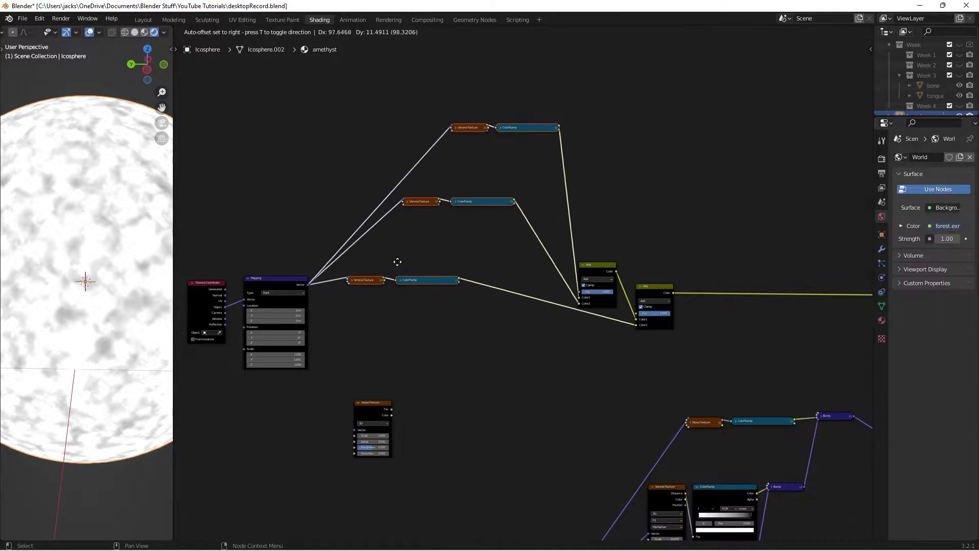
left_click(409, 259)
left_click(448, 243)
scroll(402, 220, "up", 2)
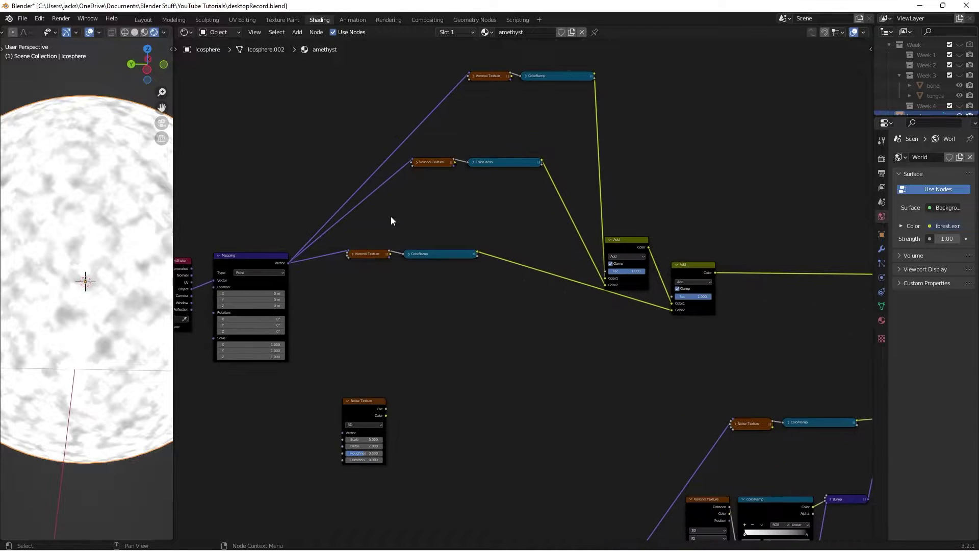
Step: Feed the Mapping node's Vector into the new Noise Texture and preview that texture on the sphere
left_click_drag(289, 263, 348, 341)
key("Escape")
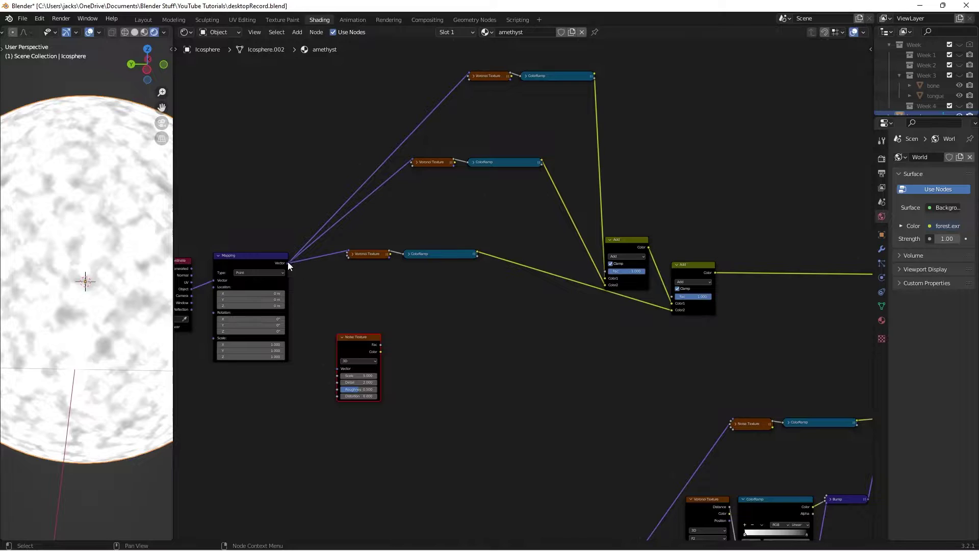
left_click_drag(287, 261, 335, 375)
left_click(359, 344, "ctrl+shift")
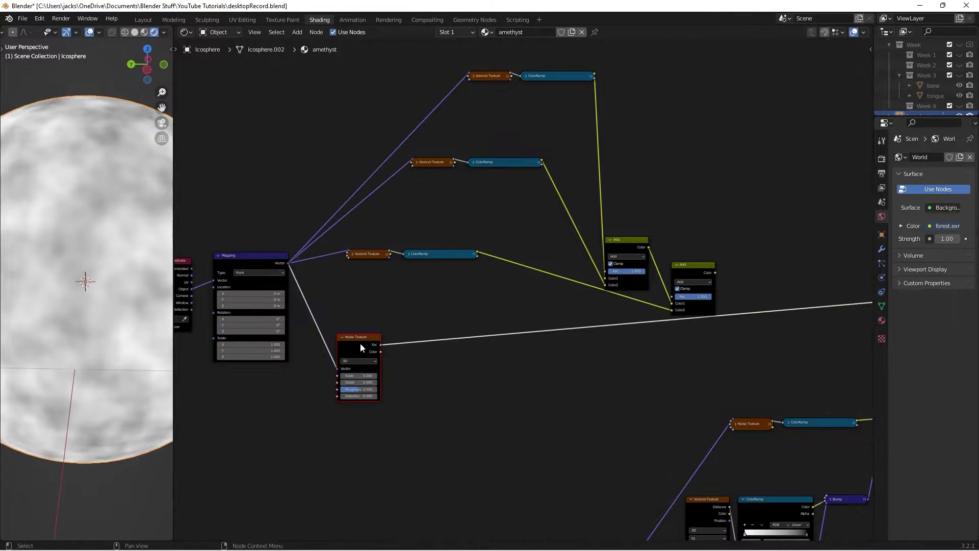
Step: Set the new Noise Texture's Scale to 8 and Detail to 16
scroll(421, 365, "up", 4)
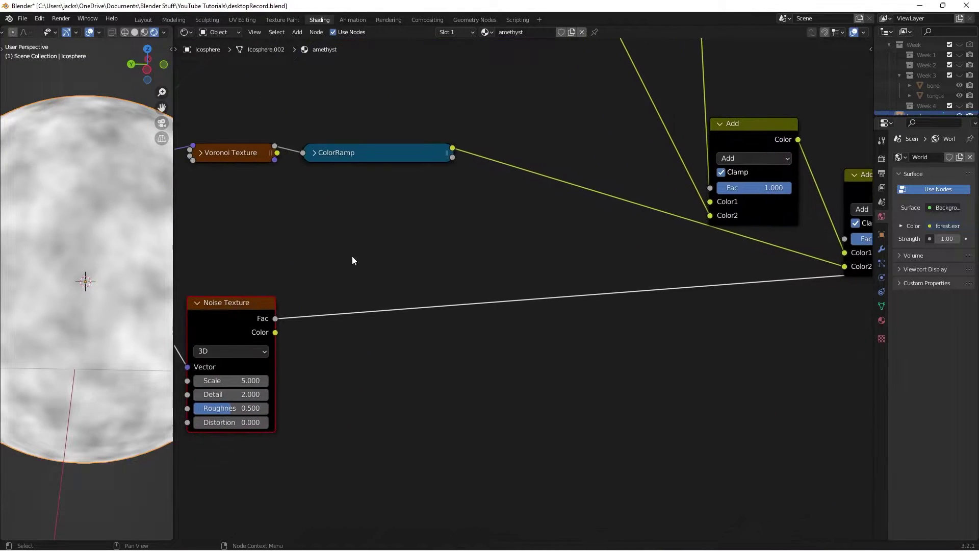
left_click(231, 381)
type("8")
key("Return")
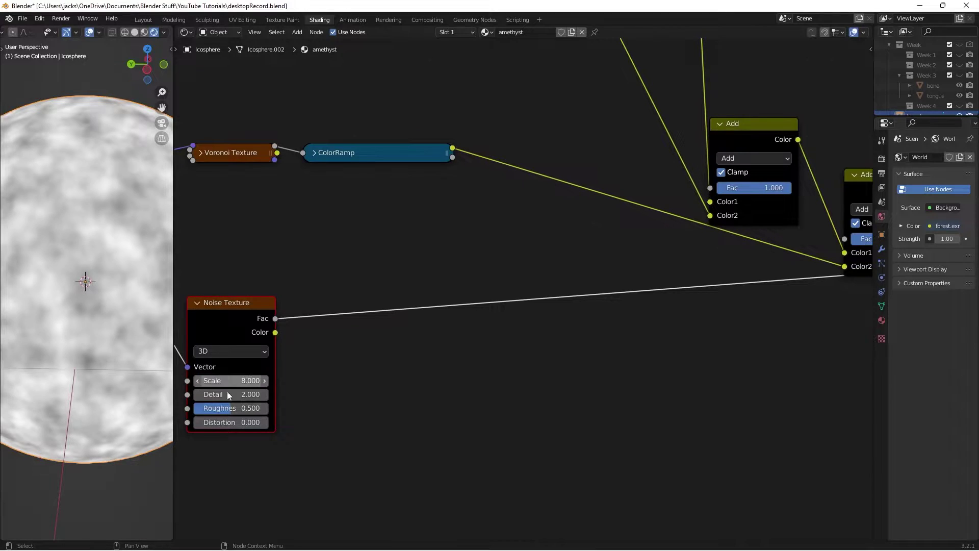
left_click(227, 395)
type("16")
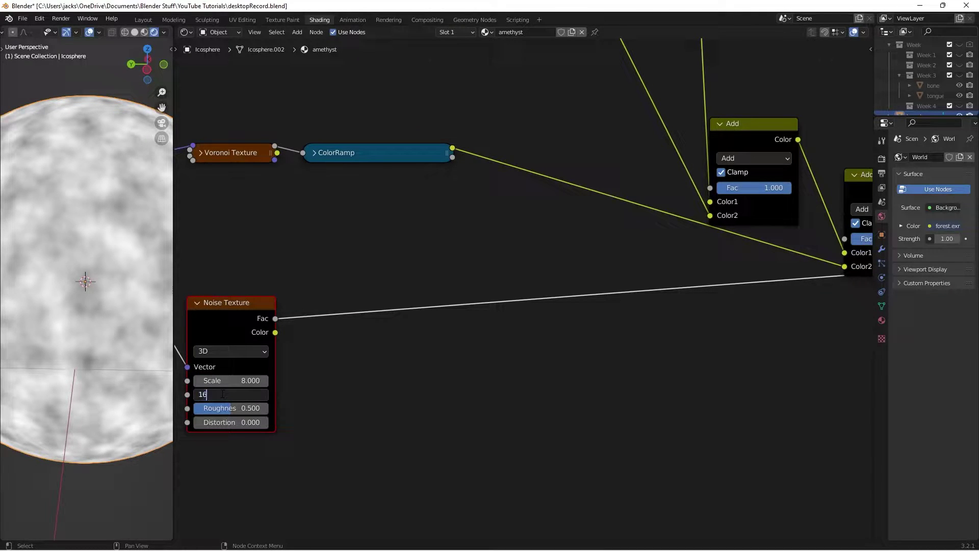
key("Return")
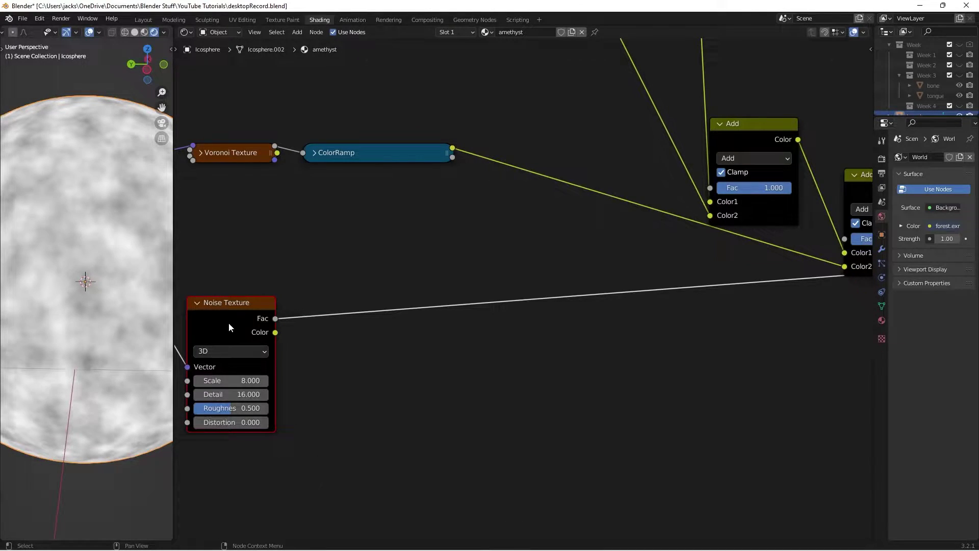
Step: Insert a ColorRamp after the new Noise Texture's Fac output
scroll(270, 286, "down", 2)
middle_click_drag(307, 263, 328, 258)
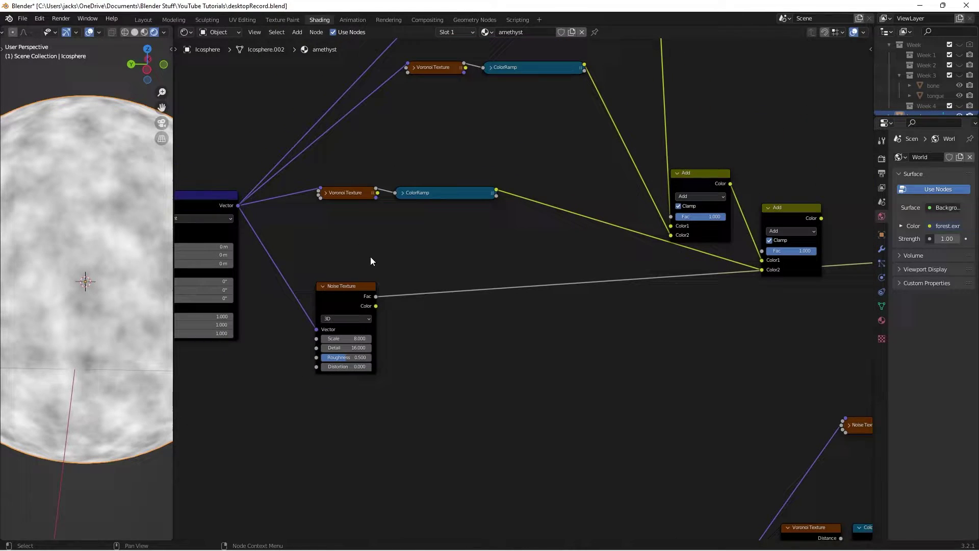
key("shift+a")
left_click(489, 292)
type("color")
key("Return")
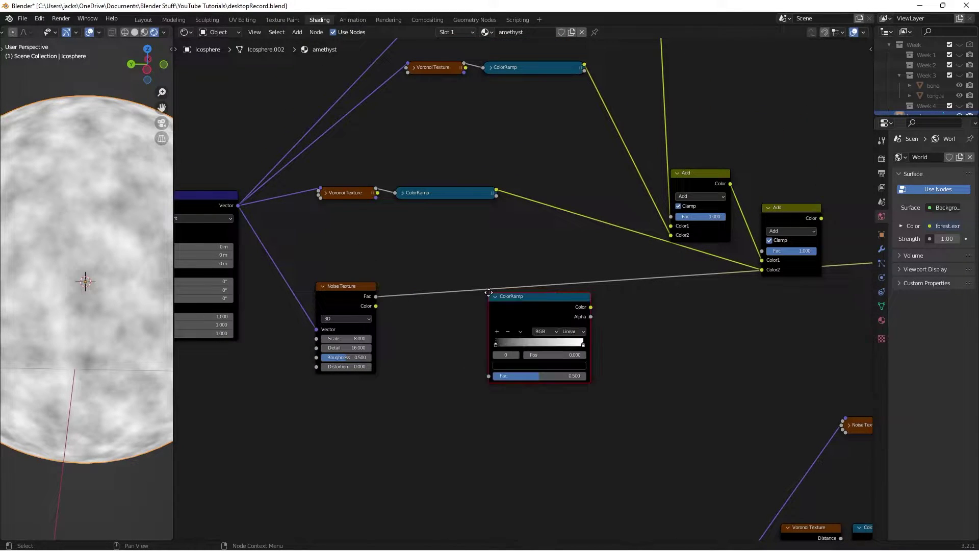
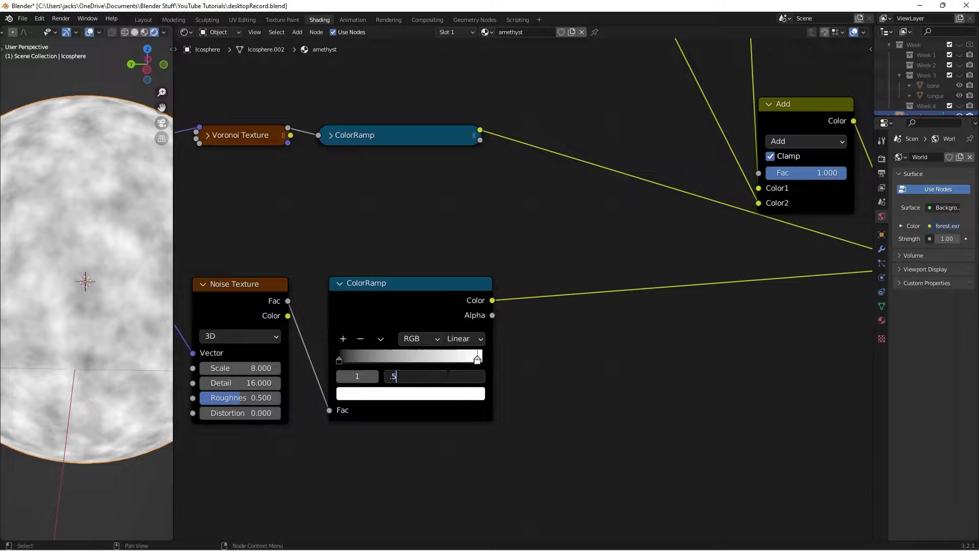
Step: Set the new ColorRamp's white stop to position 0.5 and its black stop to position 0.4
key("Return")
scroll(587, 365, "up", 3)
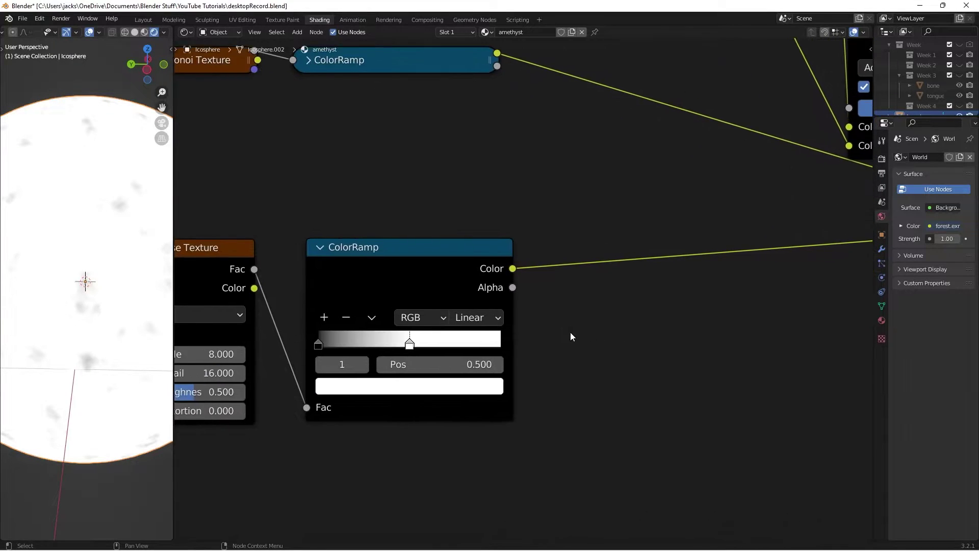
left_click_drag(285, 353, 372, 358)
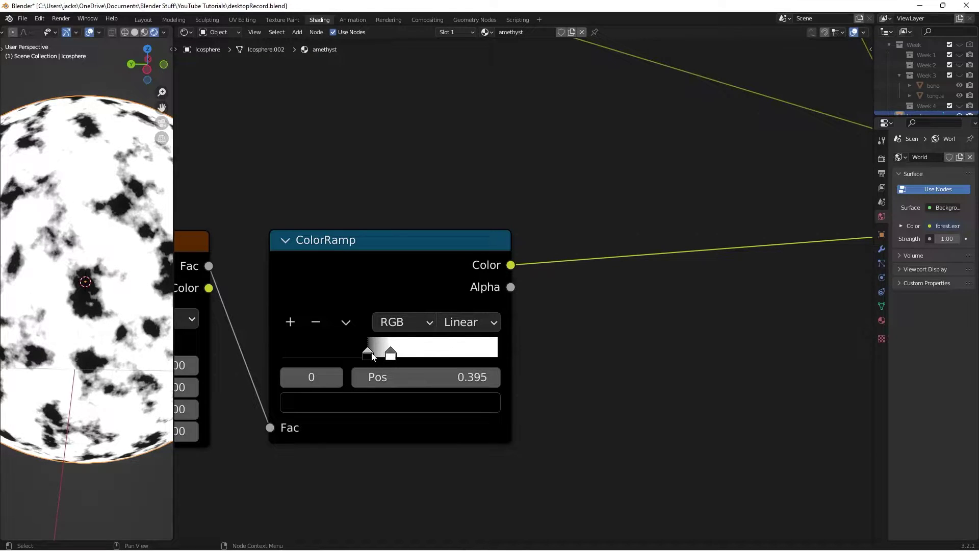
double_click(437, 378)
type(".4")
key("Return")
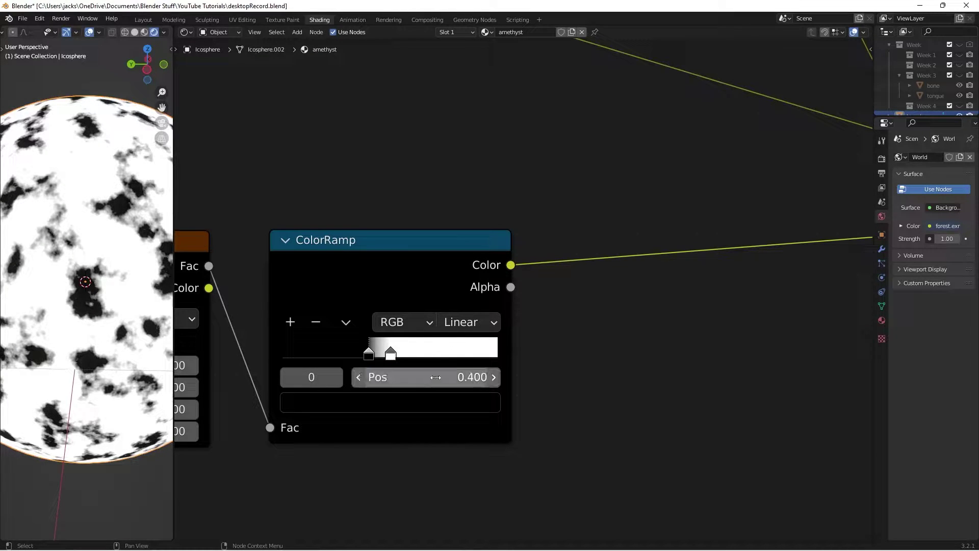
Step: Add a third stop to the new ColorRamp at position 0.6 and make it black
left_click(291, 322)
left_click_drag(389, 357, 420, 357)
double_click(433, 377)
type(".6")
key("Return")
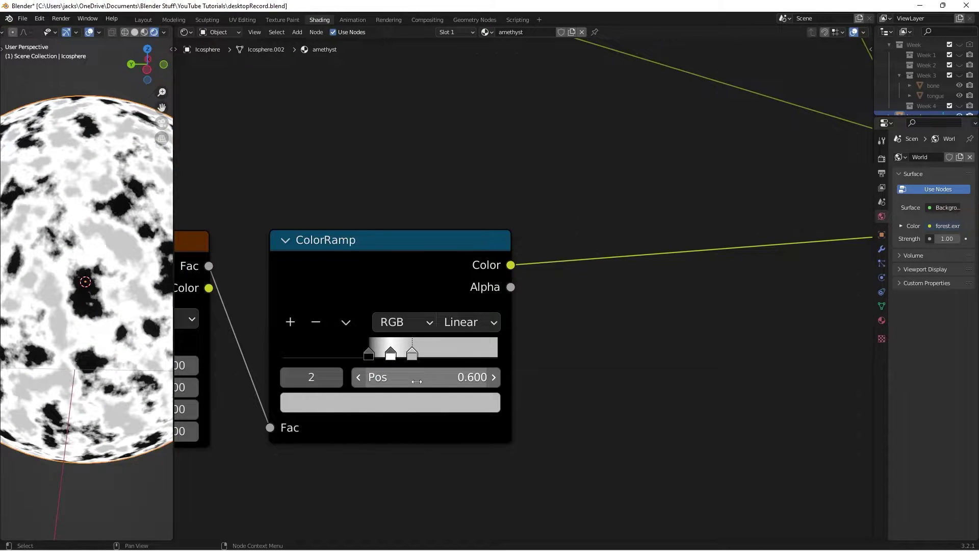
left_click(414, 399)
left_click_drag(453, 154, 454, 261)
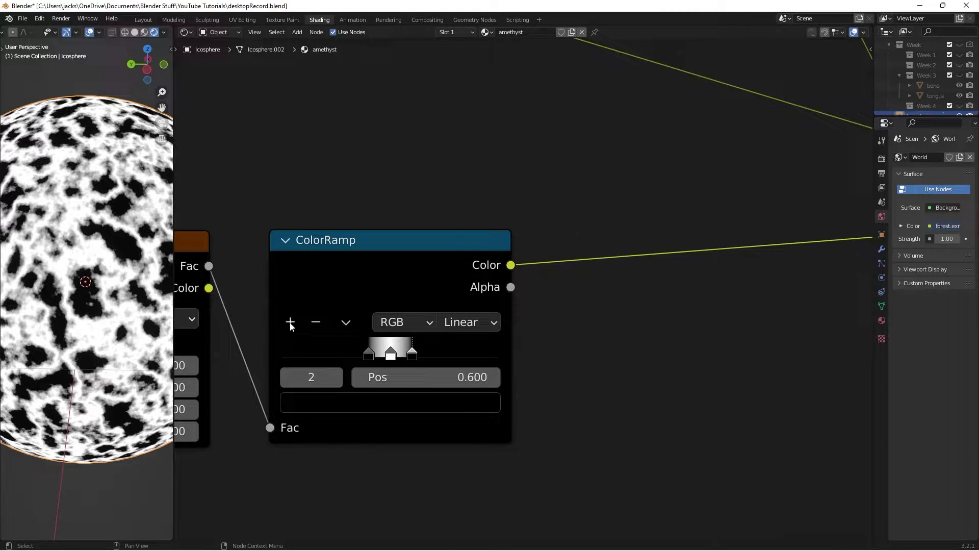
Step: Add a black stop at position 0.55, between the white stop and the 0.6 black stop
left_click(291, 325)
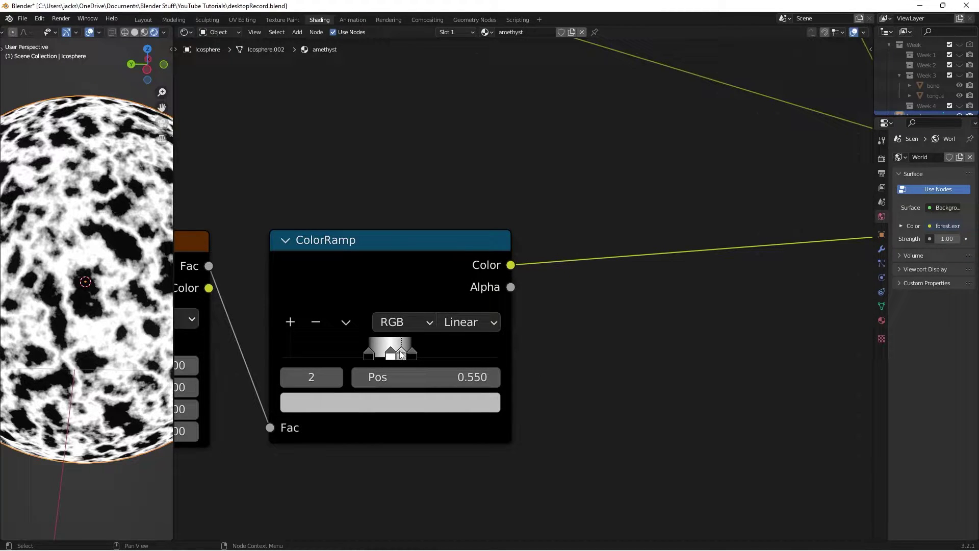
left_click(444, 378)
key("Return")
left_click(453, 399)
left_click_drag(462, 243, 461, 263)
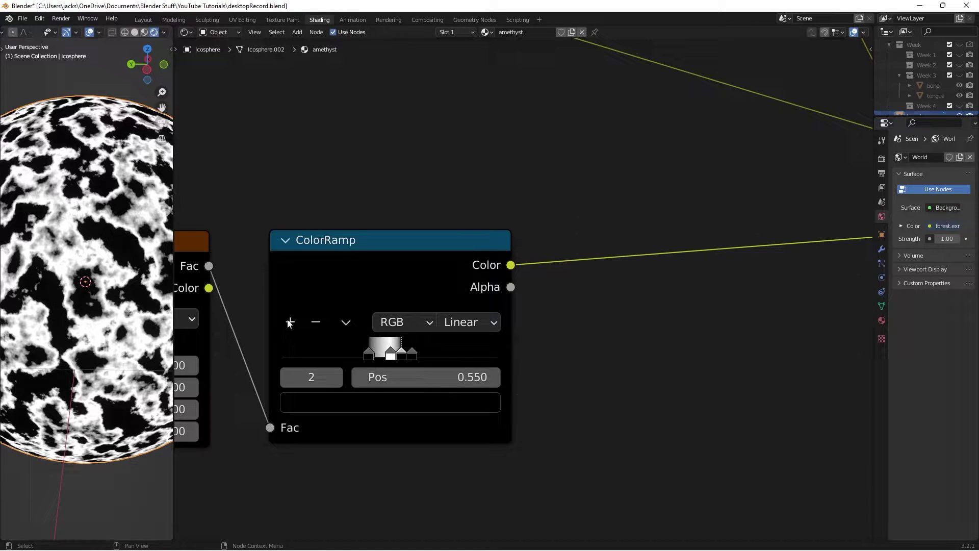
Step: Add a black stop at position 0.45, between the 0.4 black stop and the white stop
left_click(289, 323)
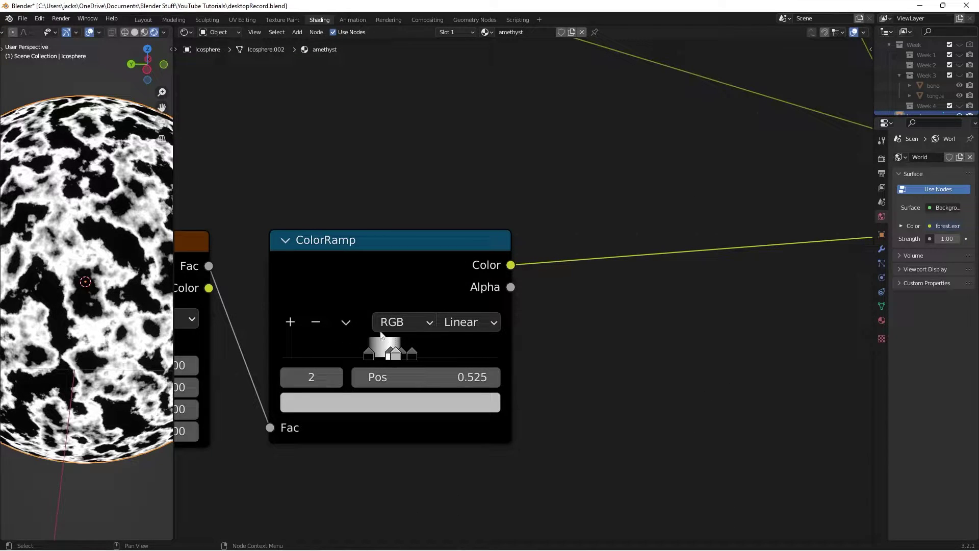
left_click(320, 322)
left_click(371, 354)
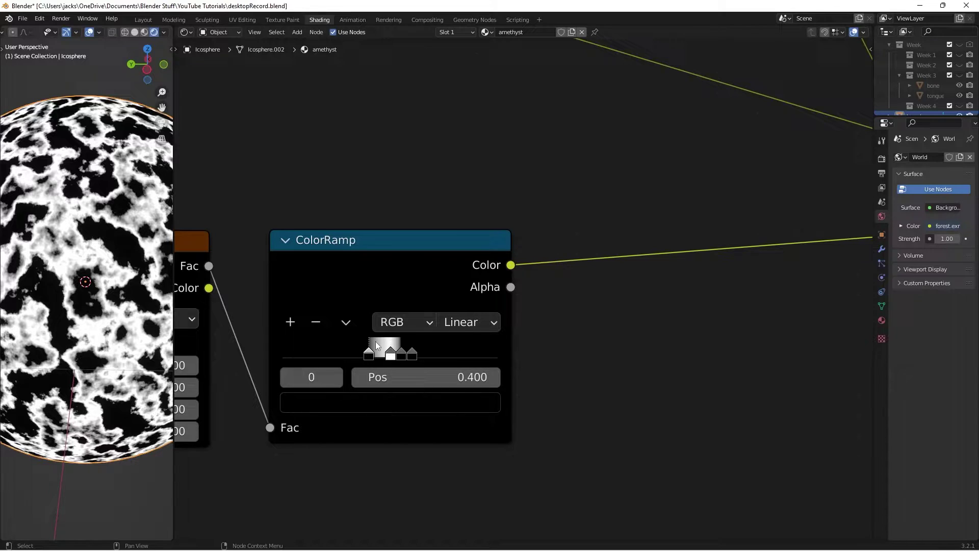
left_click(291, 323)
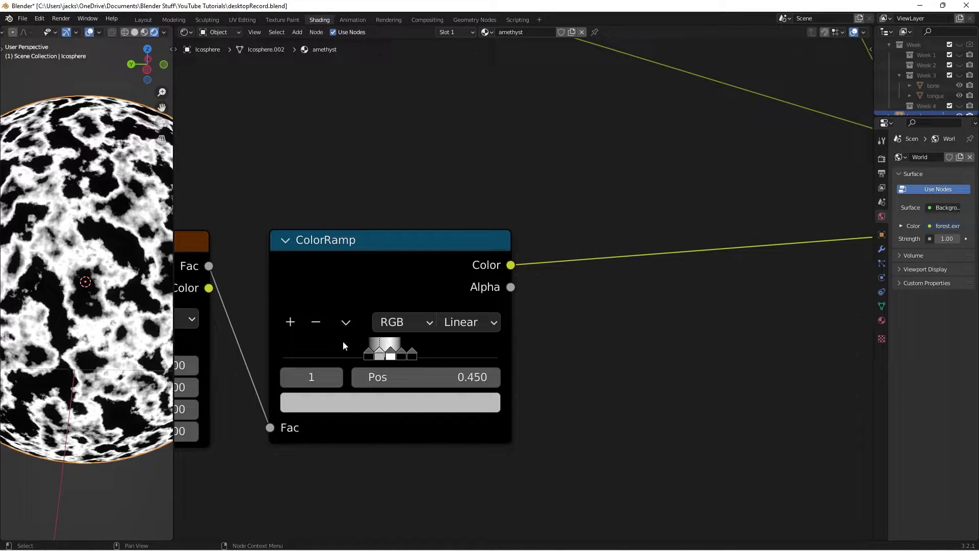
left_click(441, 373)
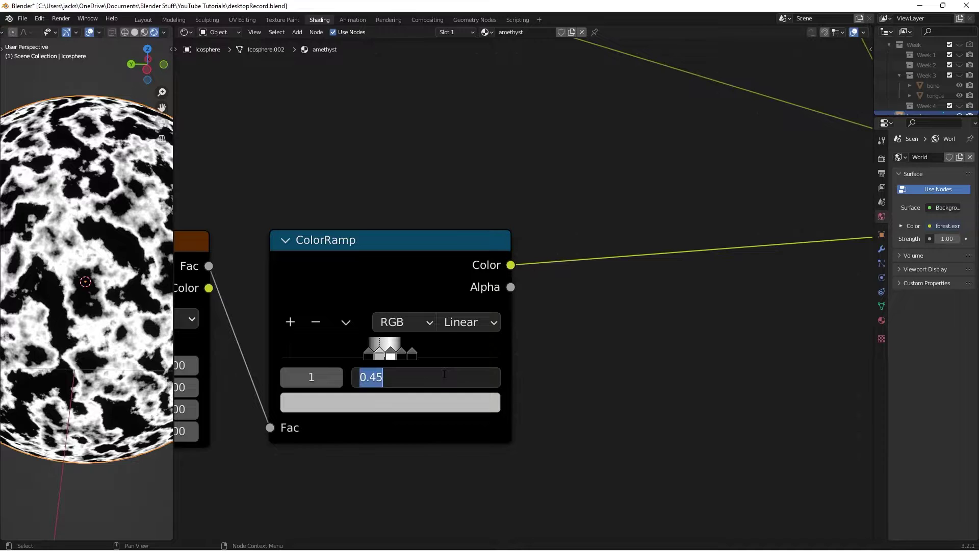
key("Return")
left_click(438, 403)
left_click_drag(447, 234, 449, 260)
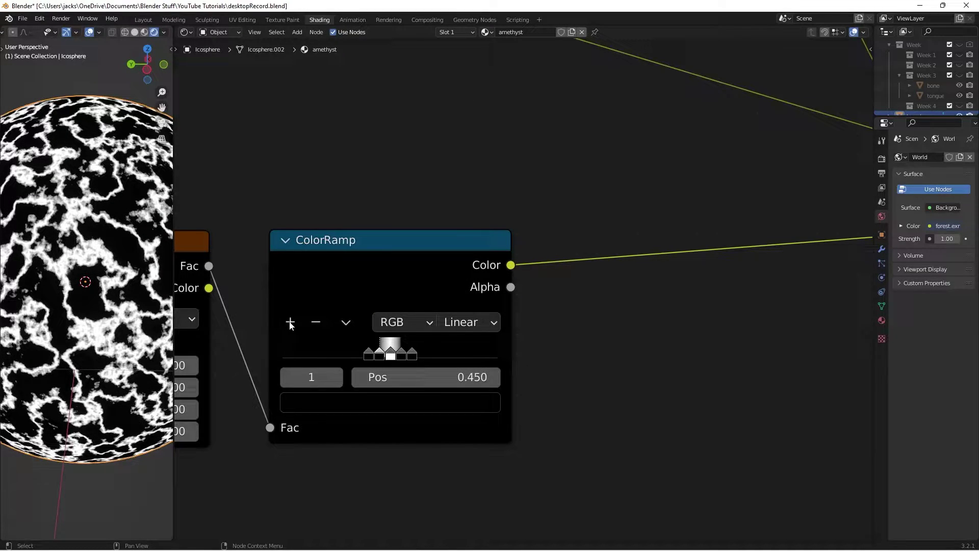
Step: Add a stop at position 0 of the ColorRamp and make it white
left_click(290, 323)
left_click_drag(371, 357, 264, 352)
left_click(344, 392)
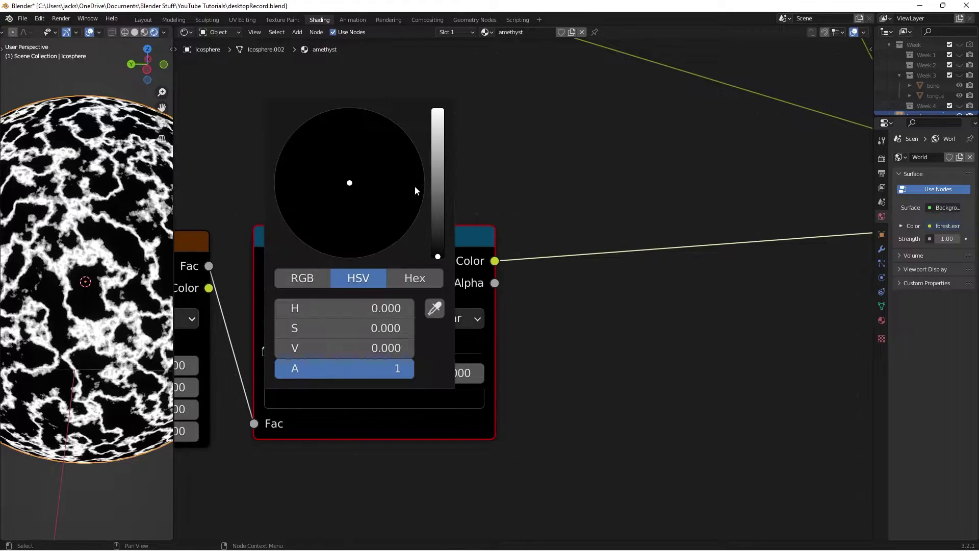
left_click_drag(438, 191, 438, 108)
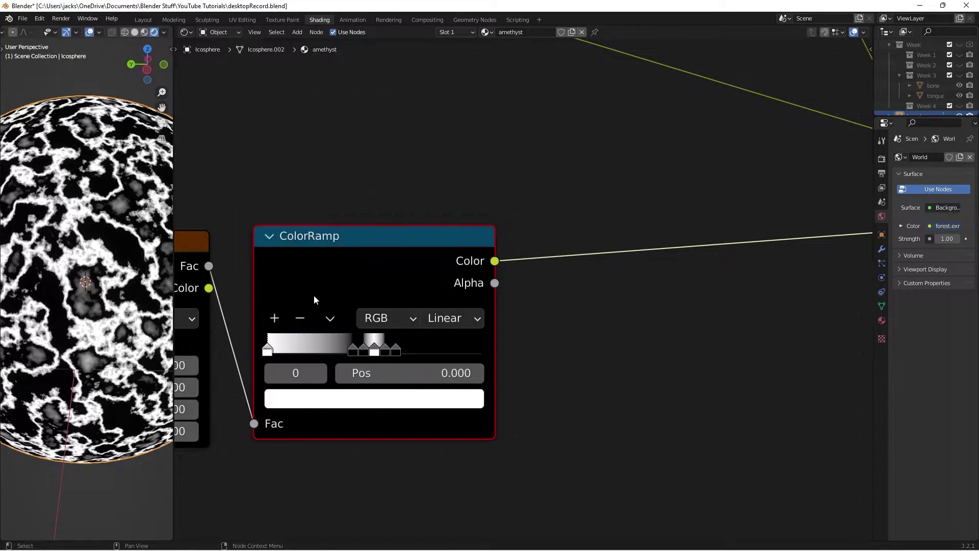
Step: Add a stop at position 1 of the ColorRamp and make it white
left_click(274, 318)
left_click_drag(310, 351, 591, 356)
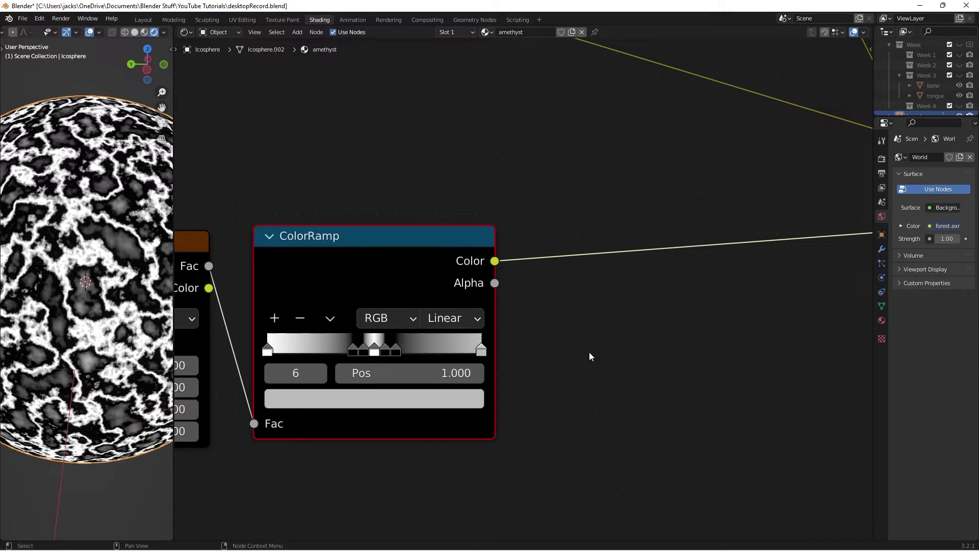
left_click(274, 318)
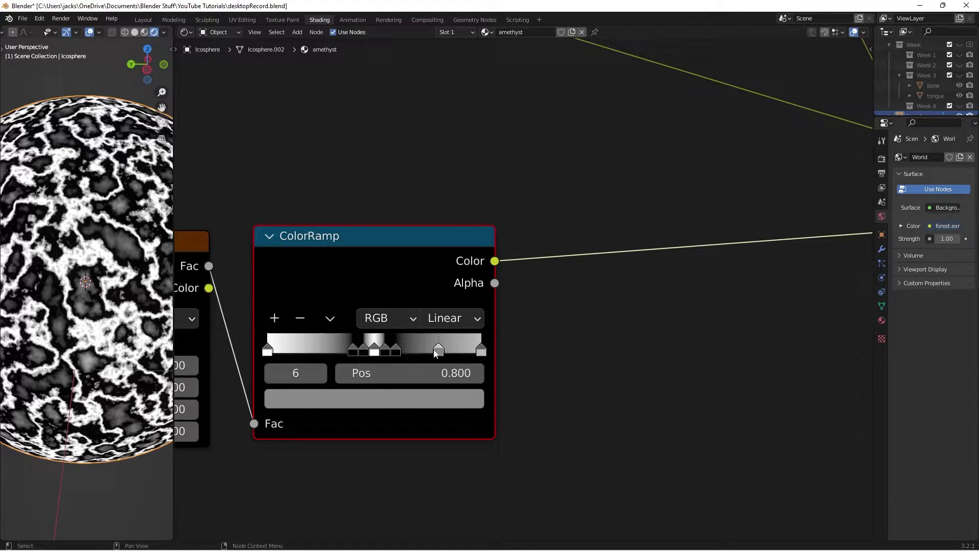
left_click(300, 317)
left_click(481, 351)
left_click(454, 397)
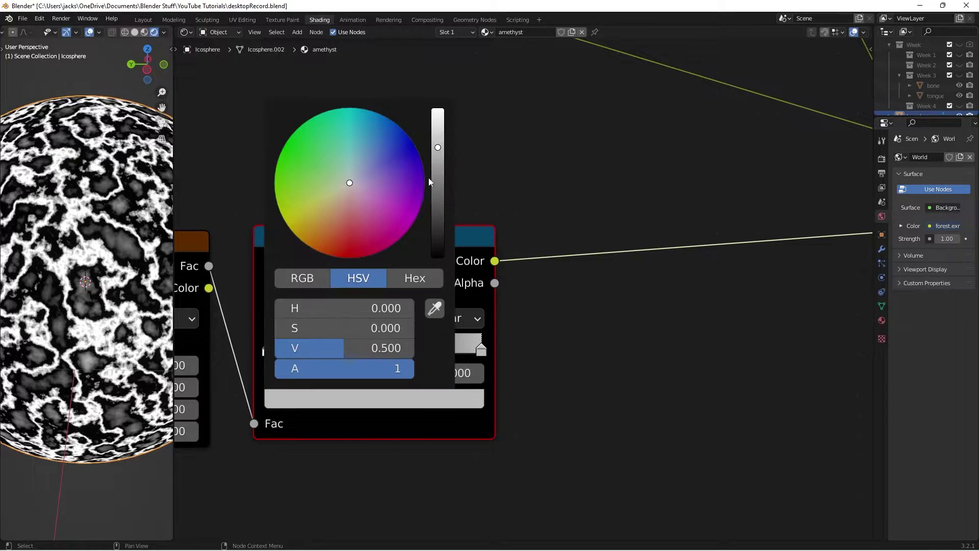
left_click_drag(437, 168, 438, 110)
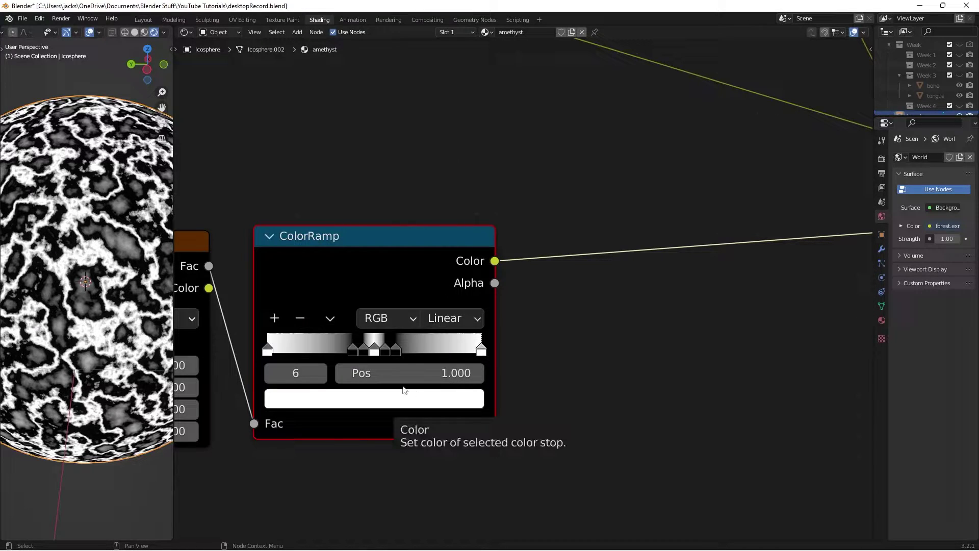
Step: Review the position and color of each stop in the vein ColorRamp, and save the file
left_click(375, 353)
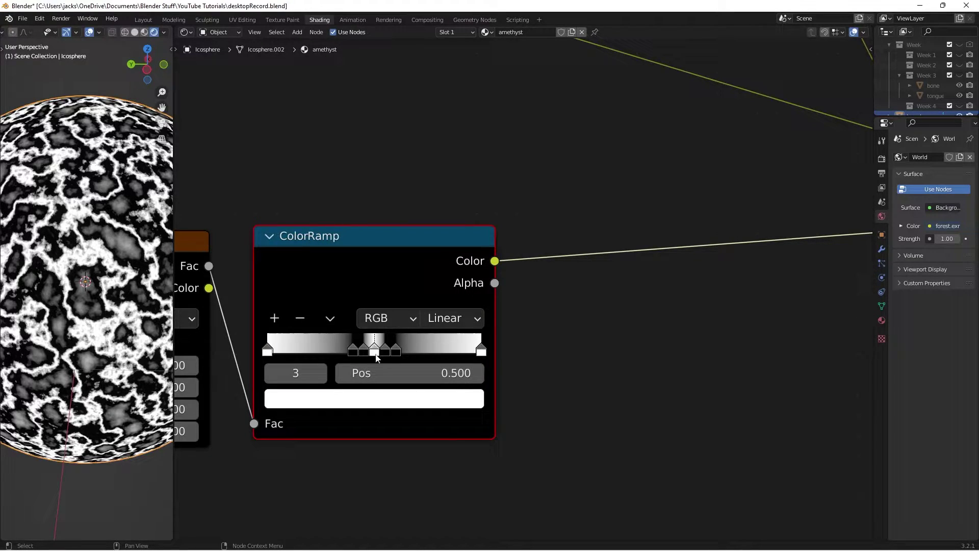
left_click(364, 351)
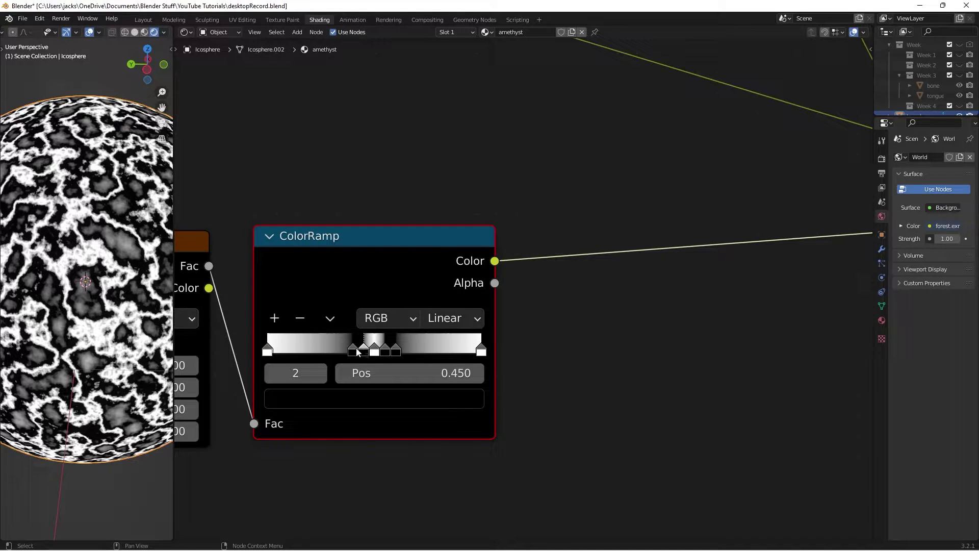
left_click(354, 351)
left_click(384, 353)
left_click(396, 350)
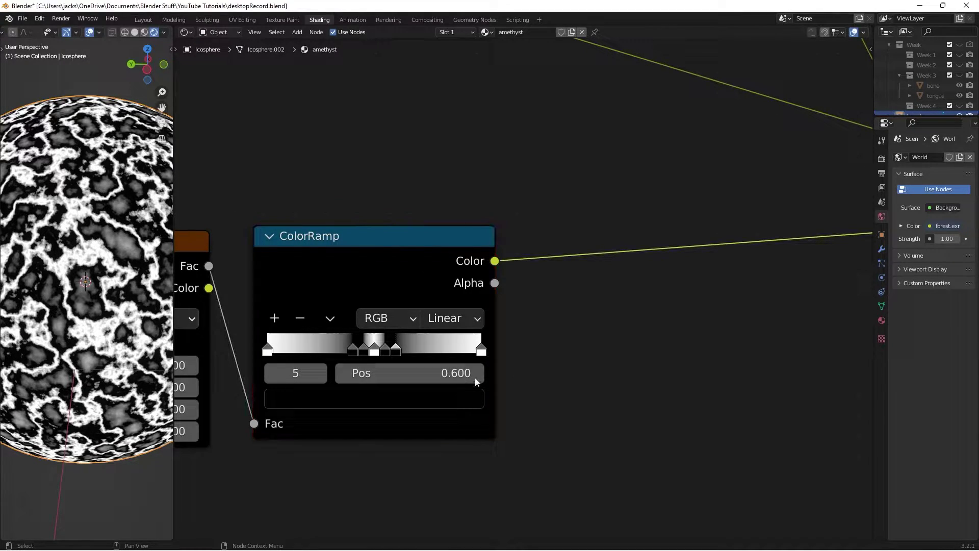
left_click(482, 351)
left_click(267, 351)
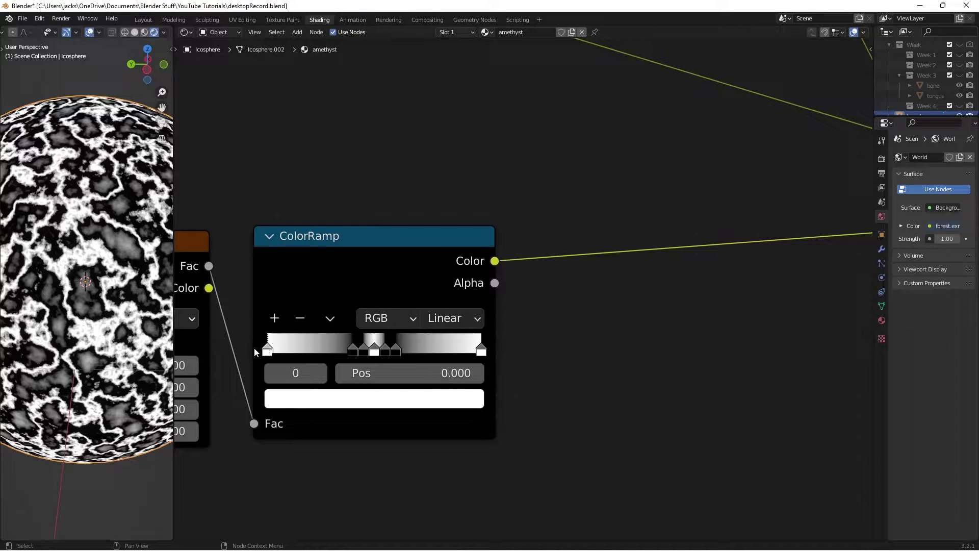
middle_click_drag(117, 285, 105, 263)
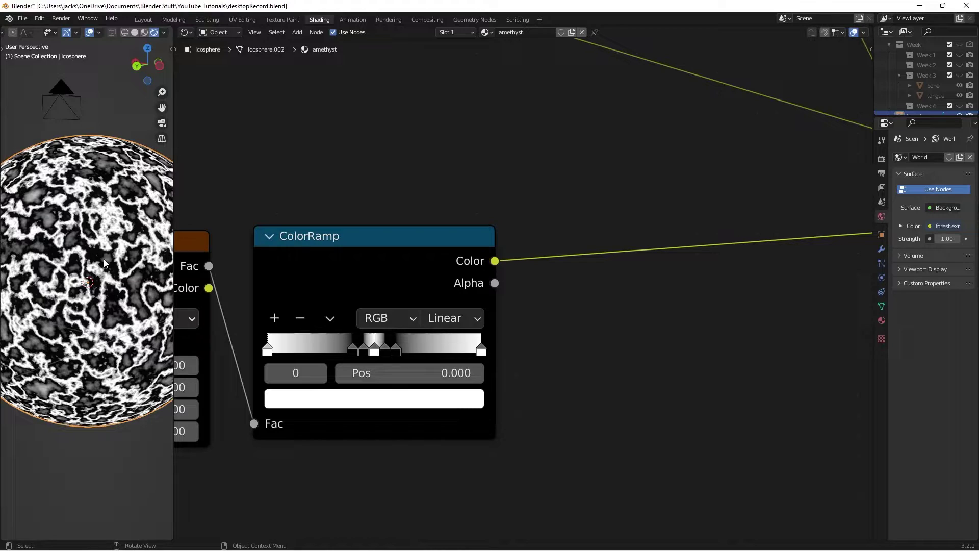
key("ctrl+s")
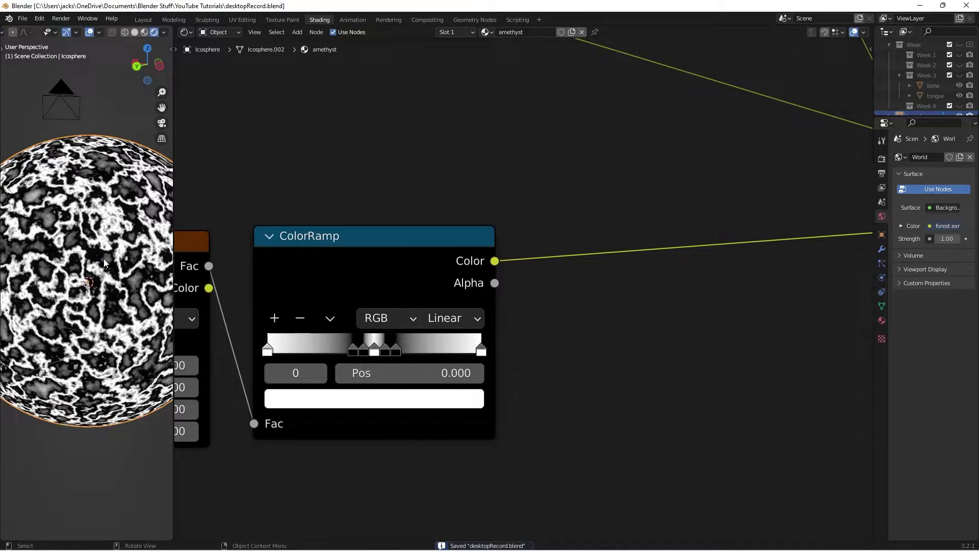
Step: Duplicate the last Add node, feeding the previous Add output into its Color1 and the vein ColorRamp into its Color2
scroll(518, 197, "down", 2)
middle_click_drag(518, 197, 441, 228)
scroll(466, 227, "down", 2)
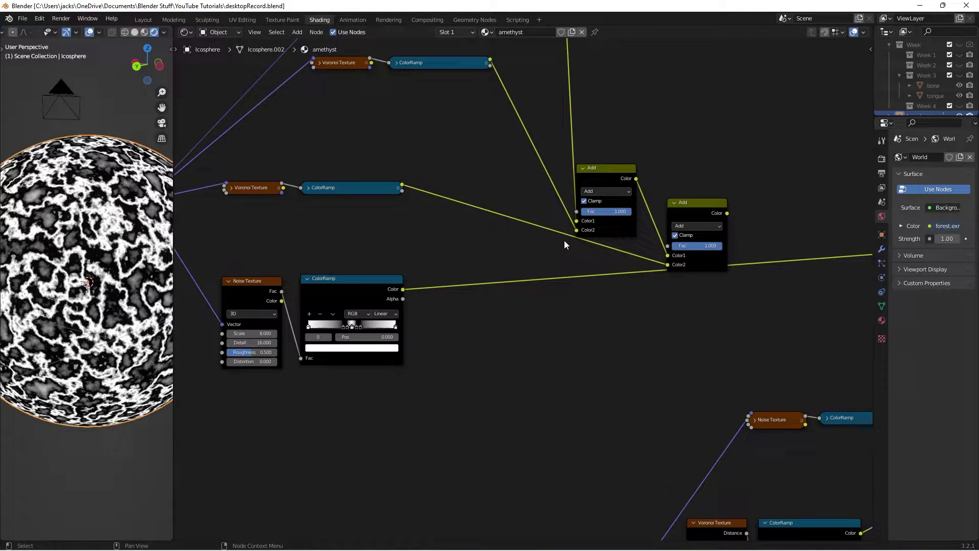
middle_click_drag(686, 314, 625, 289)
left_click(631, 183)
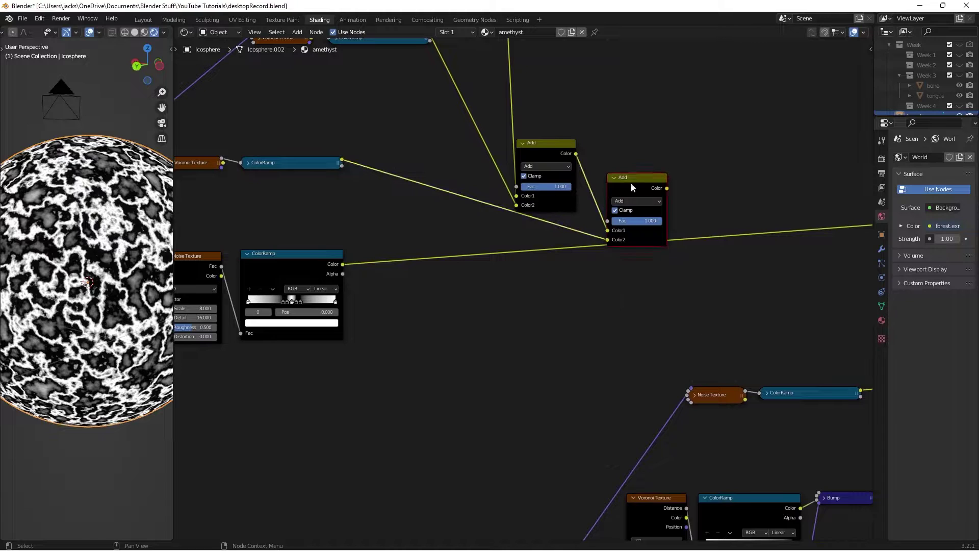
key("shift+d")
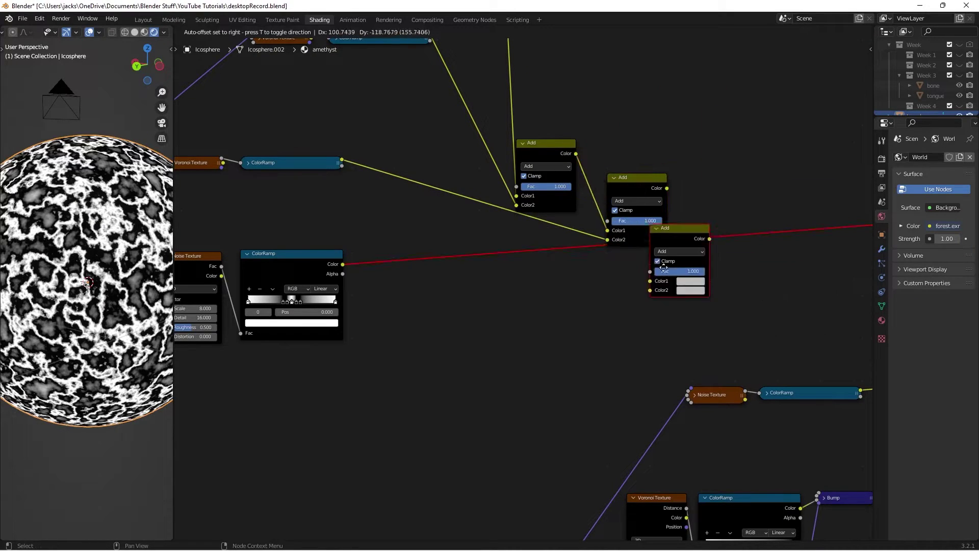
left_click(698, 223)
left_click_drag(700, 180, 700, 214)
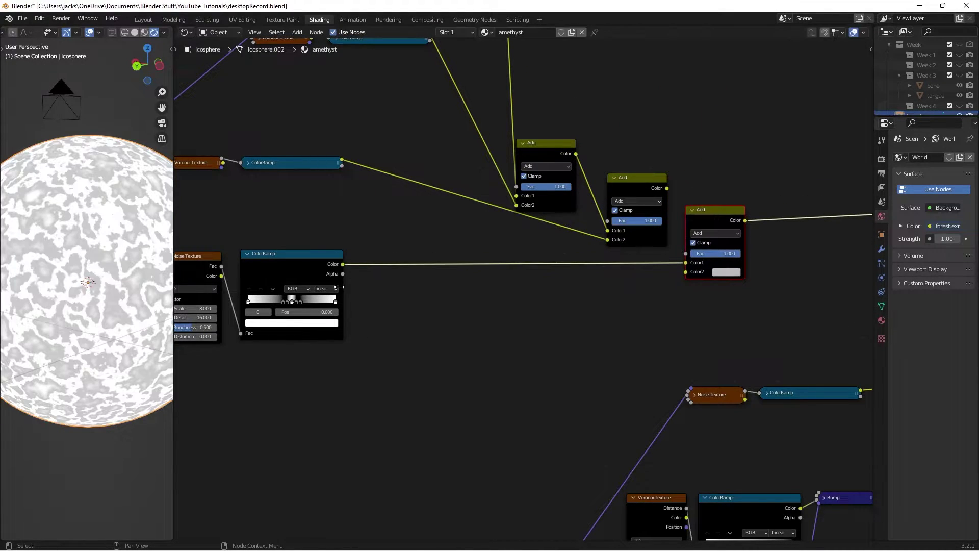
left_click_drag(678, 264, 687, 274)
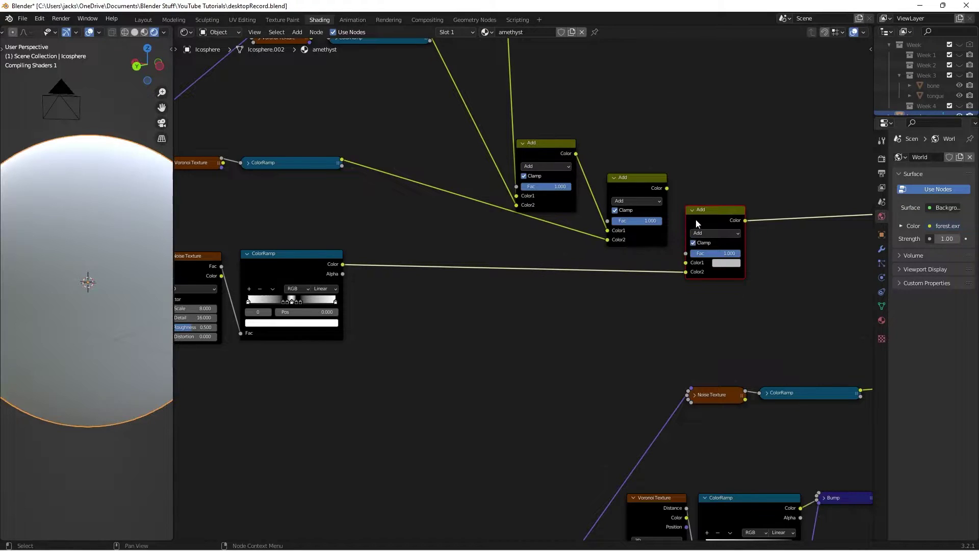
left_click_drag(696, 219, 695, 255)
Step: Connect the new Add node's Color output to the Transmission input of the Principled BSDF
scroll(695, 255, "down", 2)
middle_click_drag(695, 255, 483, 212)
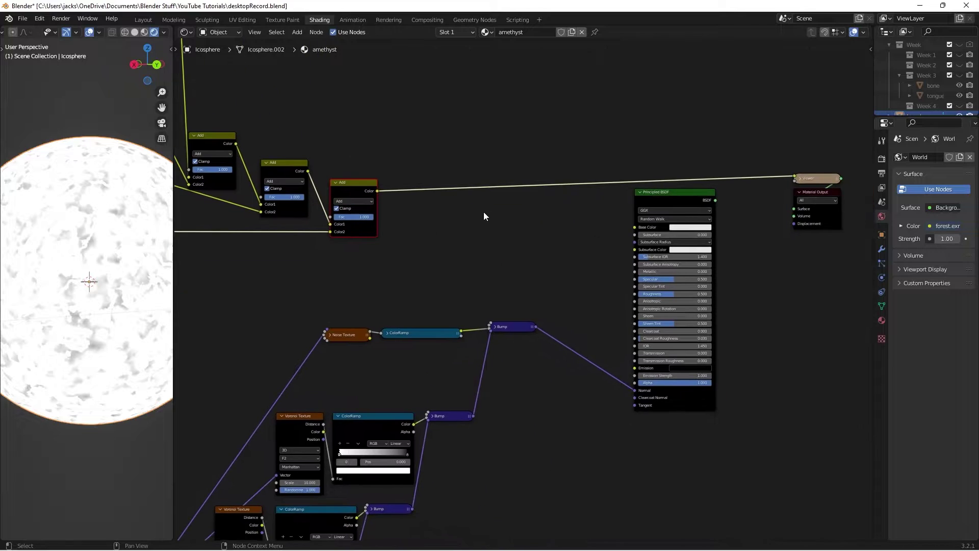
left_click_drag(351, 188, 634, 354)
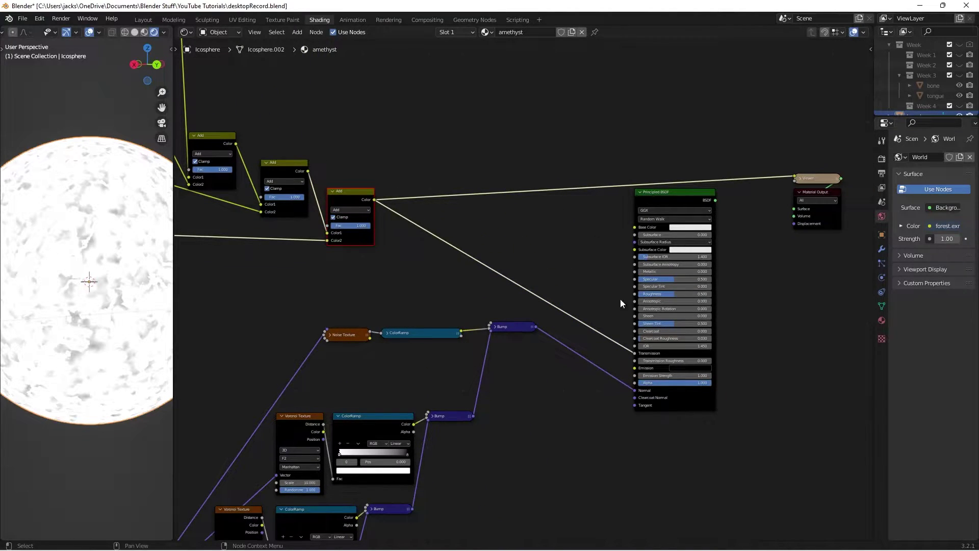
Step: Set the Principled BSDF's IOR to 1.554 and save the file
middle_click_drag(471, 276, 397, 249)
scroll(398, 253, "up", 4)
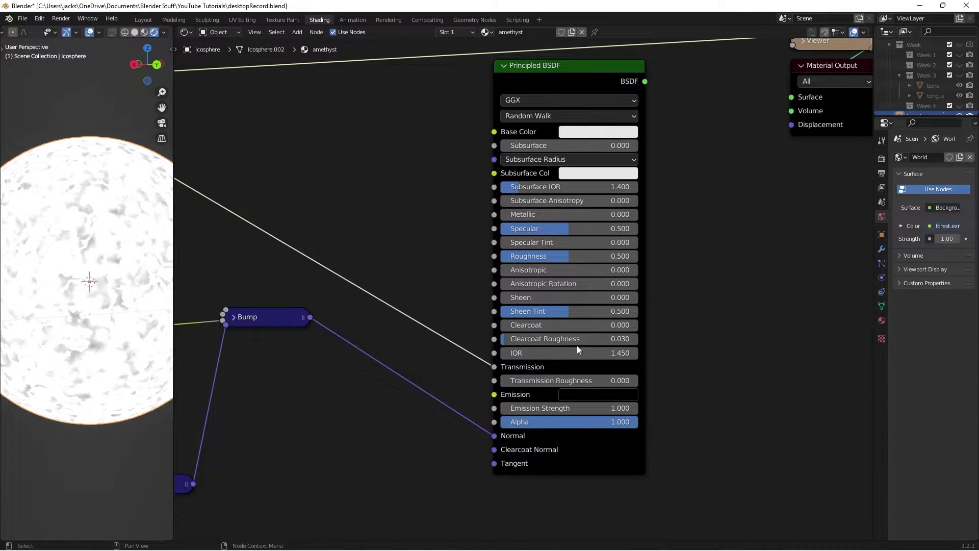
left_click(589, 350)
type("1.")
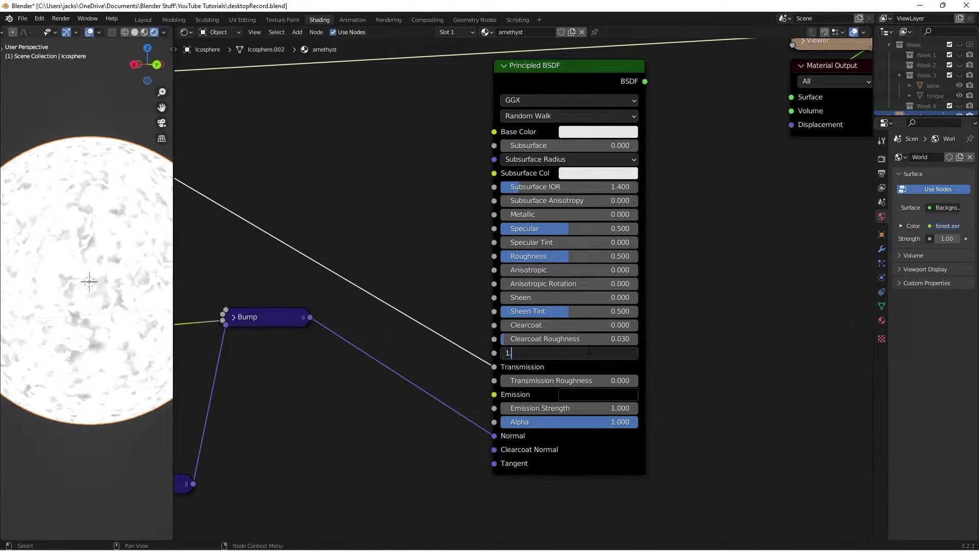
type("5544")
key("Return")
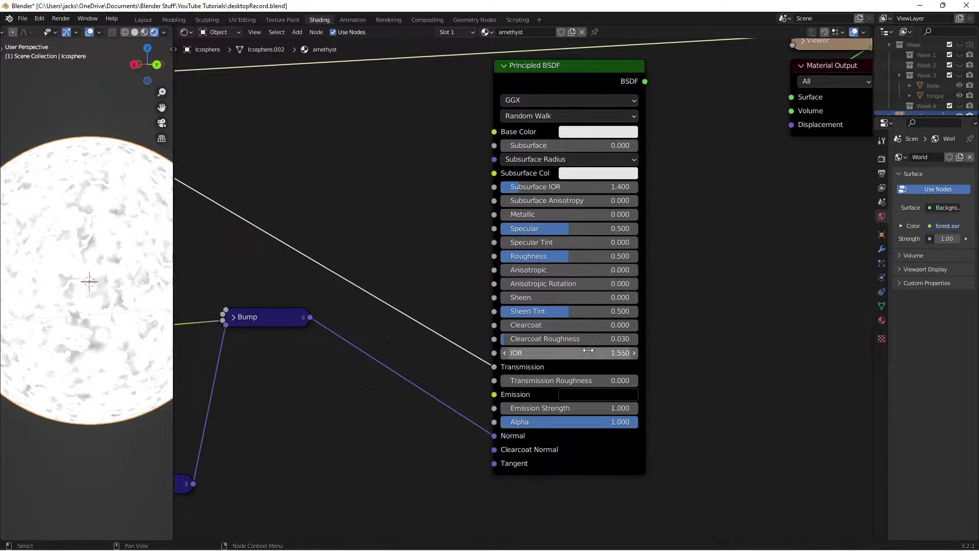
left_click(588, 352)
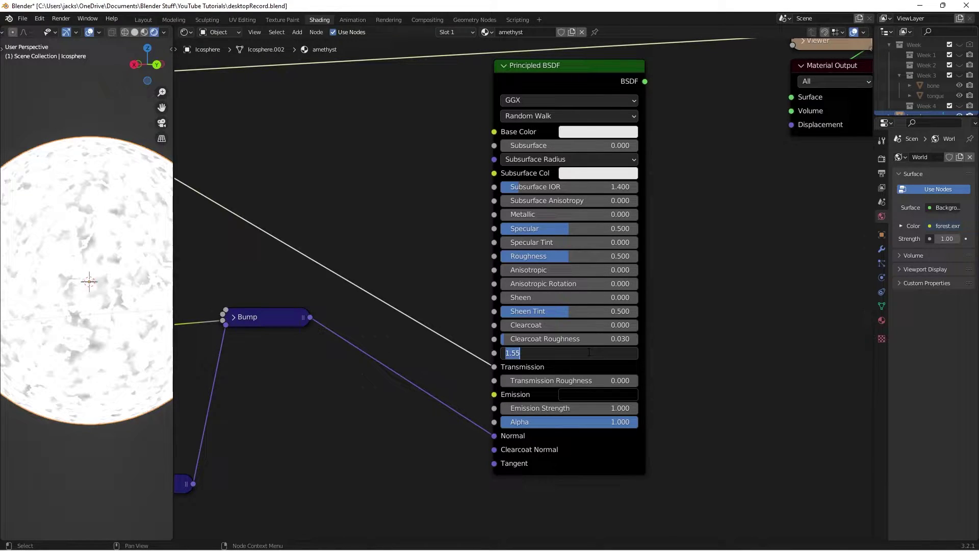
left_click(589, 352)
type("4")
key("Return")
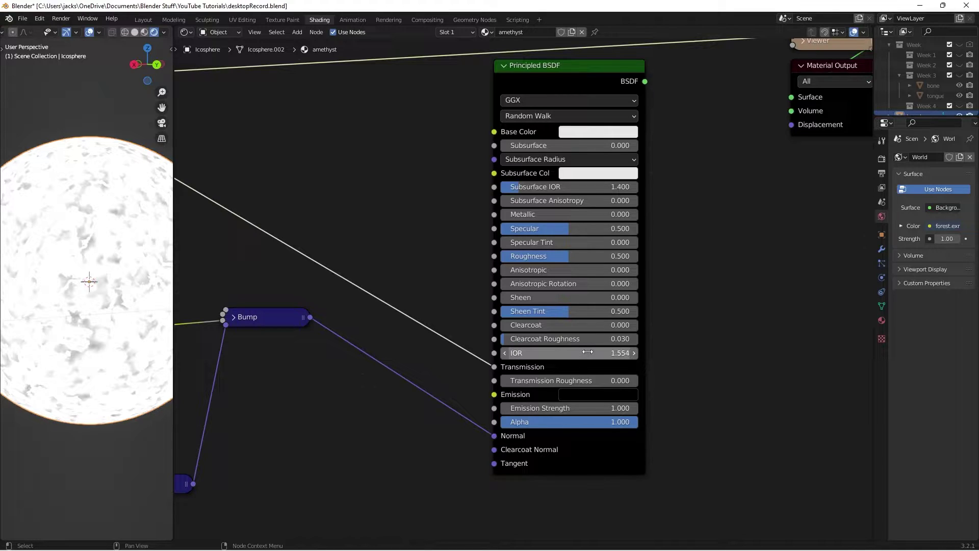
key("ctrl+s")
Step: Preview the Principled BSDF on the deselected sphere and examine the material from several sides
scroll(389, 217, "down", 2)
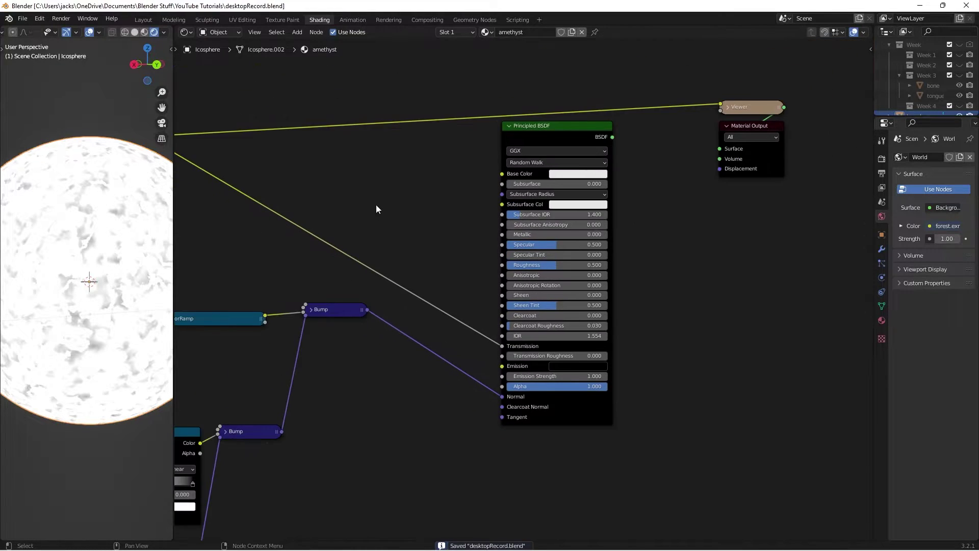
left_click(590, 138, "ctrl+shift")
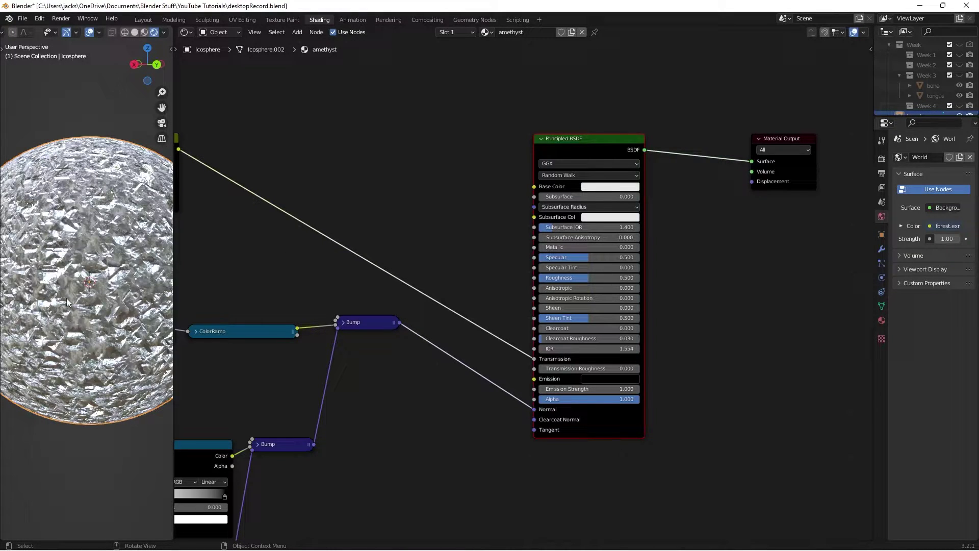
scroll(88, 249, "down", 1)
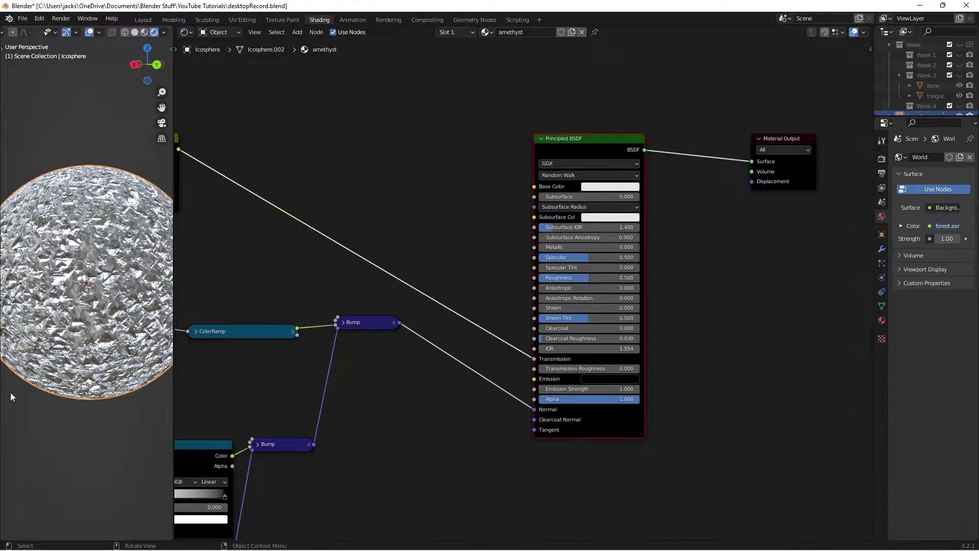
left_click(97, 491)
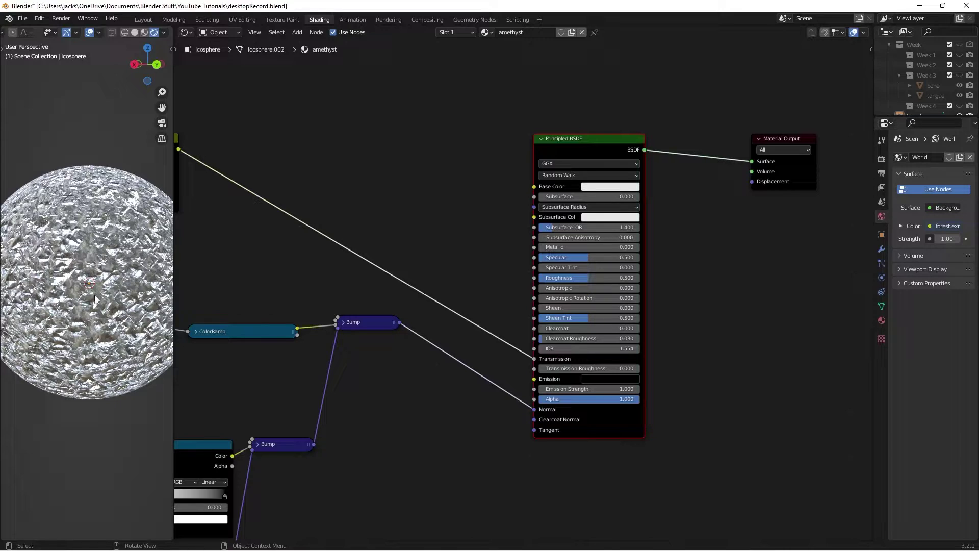
mouse_move(26, 285)
middle_mouse_down()
mouse_move(116, 288)
mouse_move(119, 300)
middle_mouse_up()
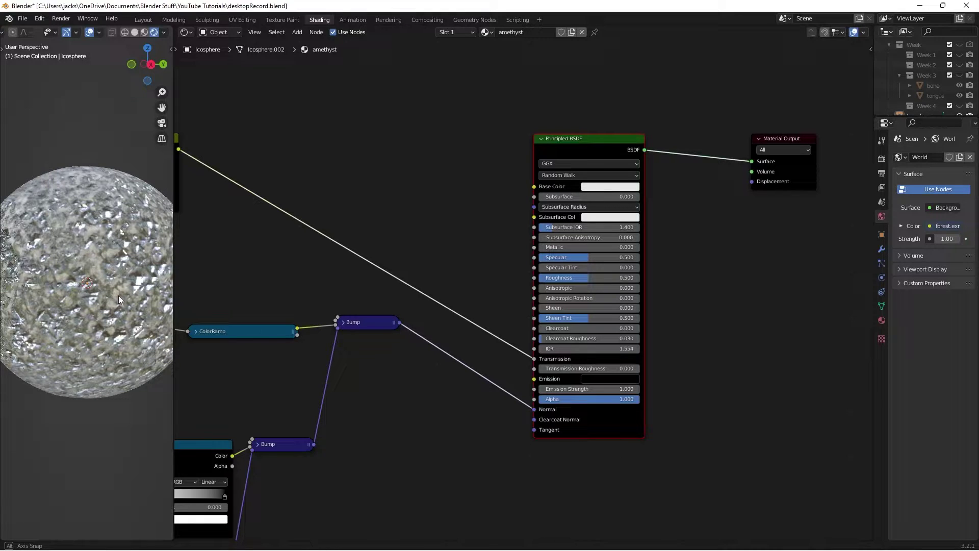
middle_click_drag(119, 297, 53, 349)
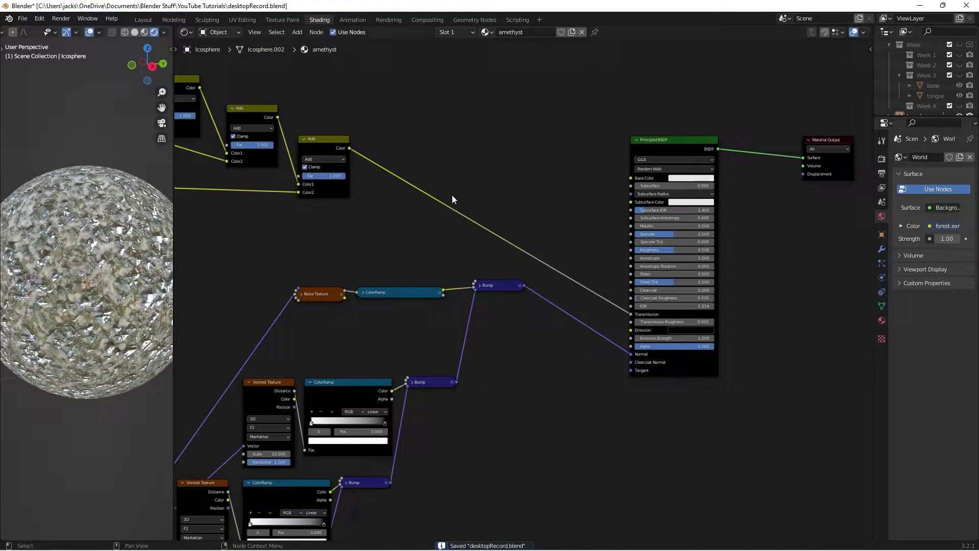
Step: Add a Noise Texture node in the free area above the three Add nodes
middle_click_drag(452, 194, 500, 232)
scroll(499, 228, "up", 2)
scroll(499, 227, "up", 1)
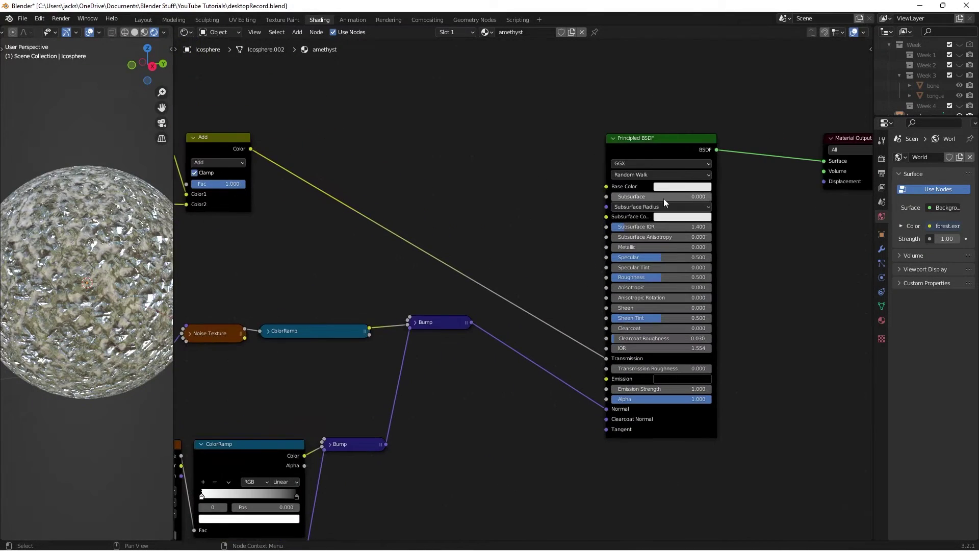
scroll(650, 259, "down", 10)
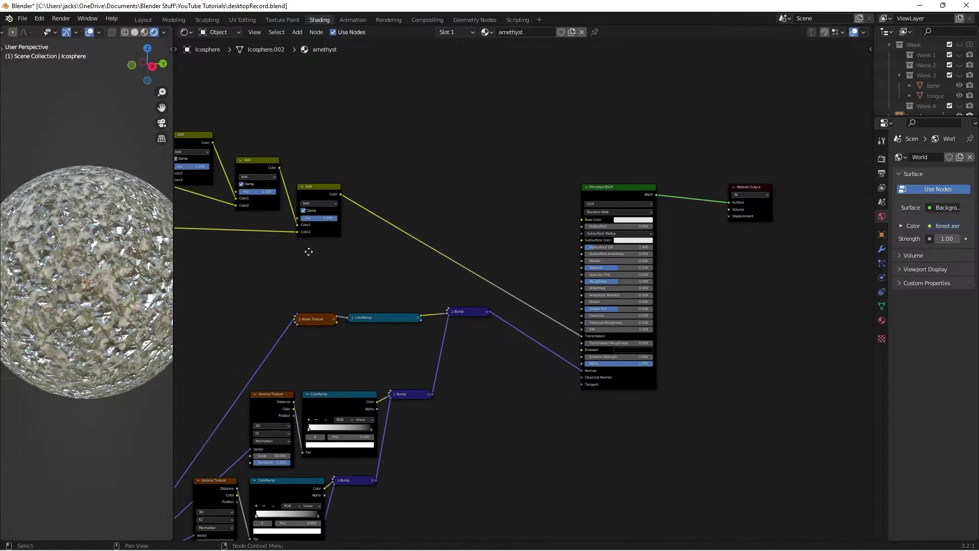
middle_click_drag(439, 189, 534, 252)
key("shift+a")
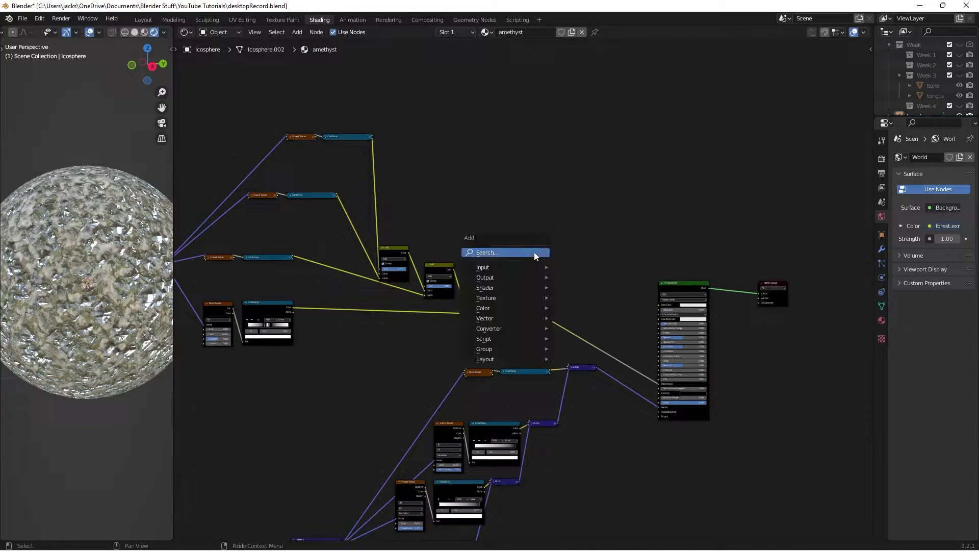
type("nois")
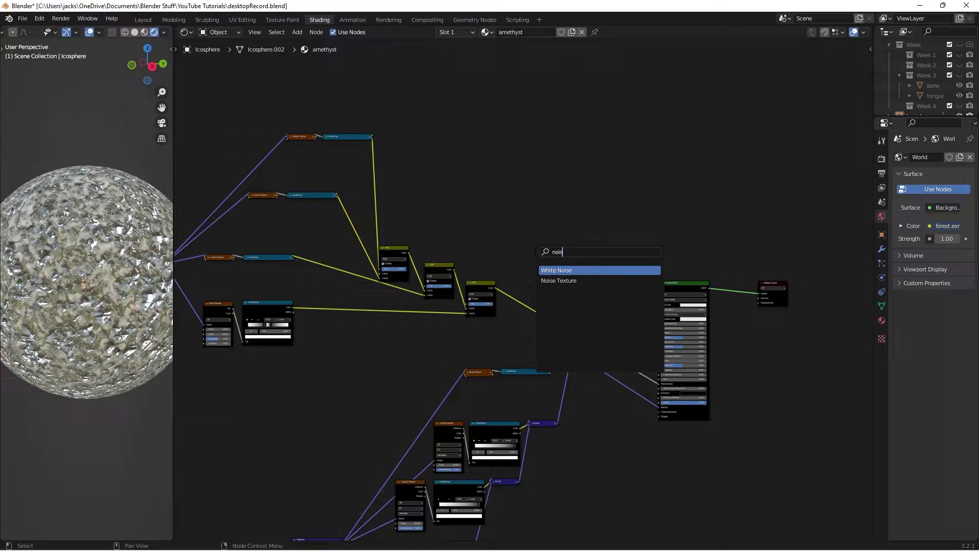
key("Down")
key("Return")
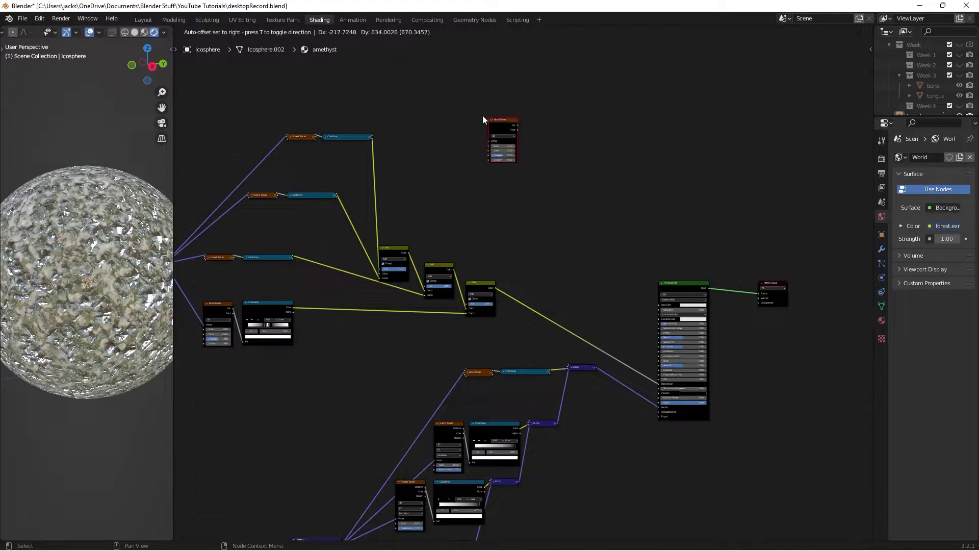
left_click(483, 117)
Step: Give the new Noise Texture its own Texture Coordinate and Mapping nodes, and preview its output on the sphere
key("ctrl+t")
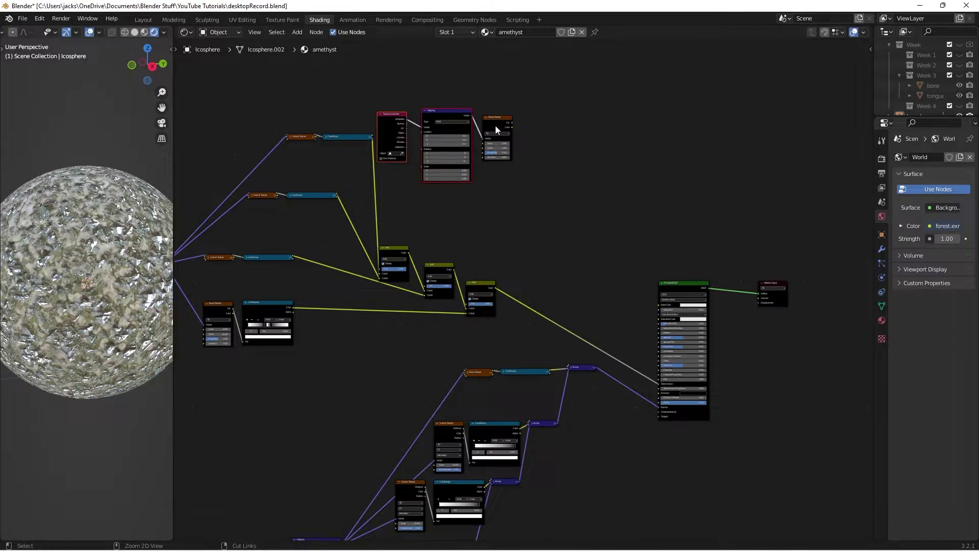
left_click(494, 125, "ctrl+shift")
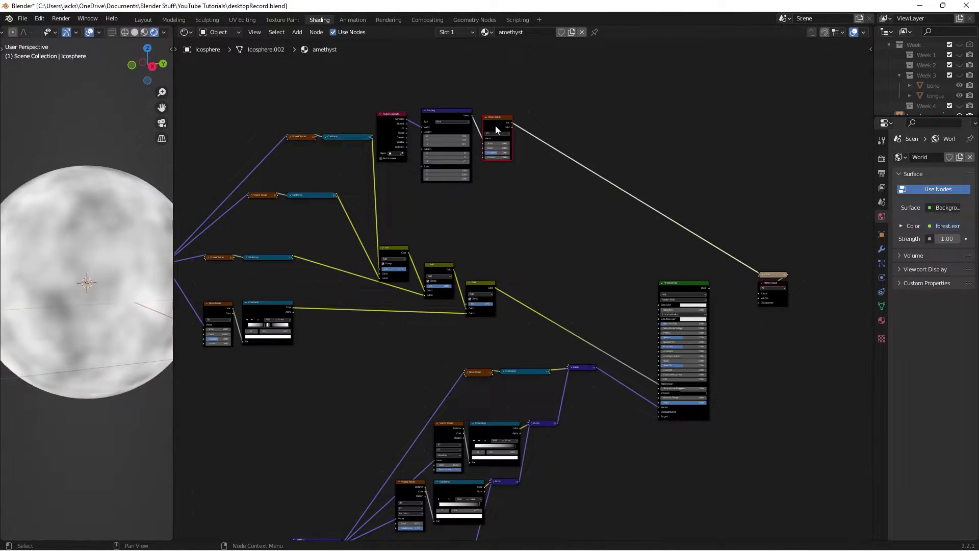
left_click(494, 195)
Step: Save the file and collapse all nodes of the bump chain, including its Texture Coordinate and Mapping nodes
scroll(418, 220, "down", 4)
middle_click_drag(426, 214, 465, 186)
scroll(450, 191, "down", 2)
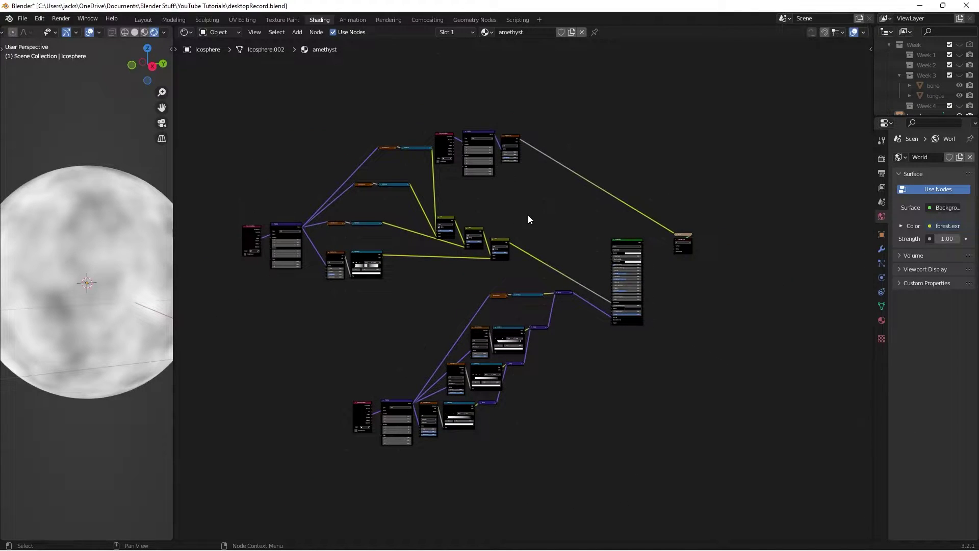
key("ctrl+s")
scroll(536, 281, "up", 2)
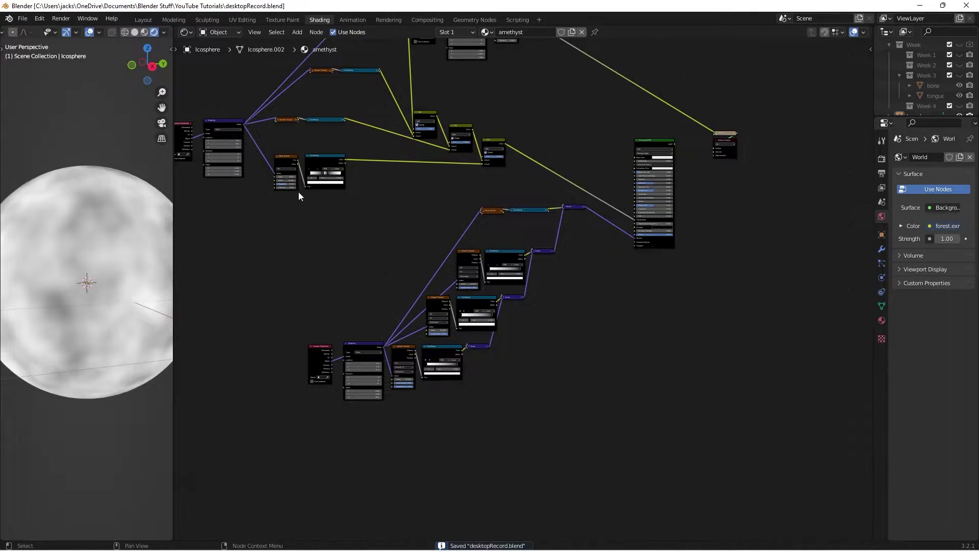
left_click_drag(306, 452, 592, 202)
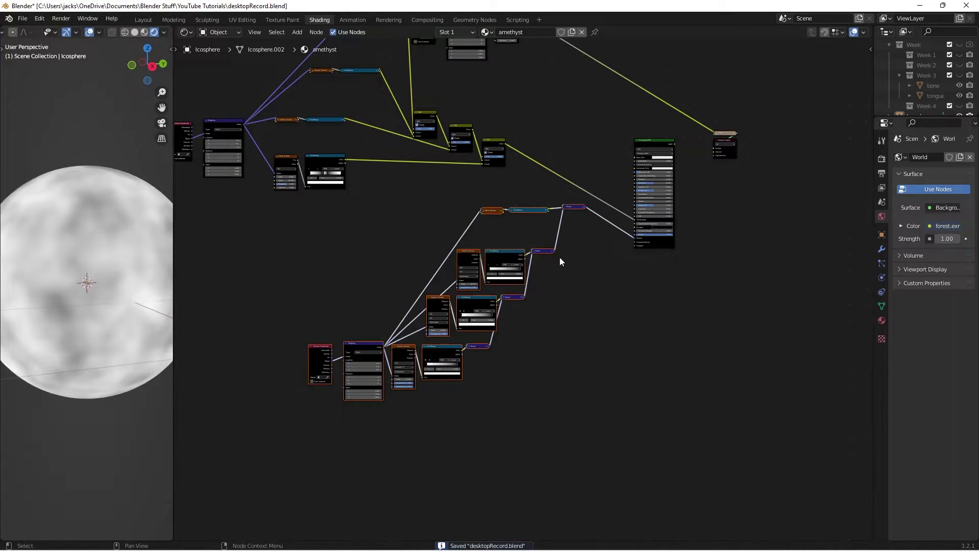
key("h")
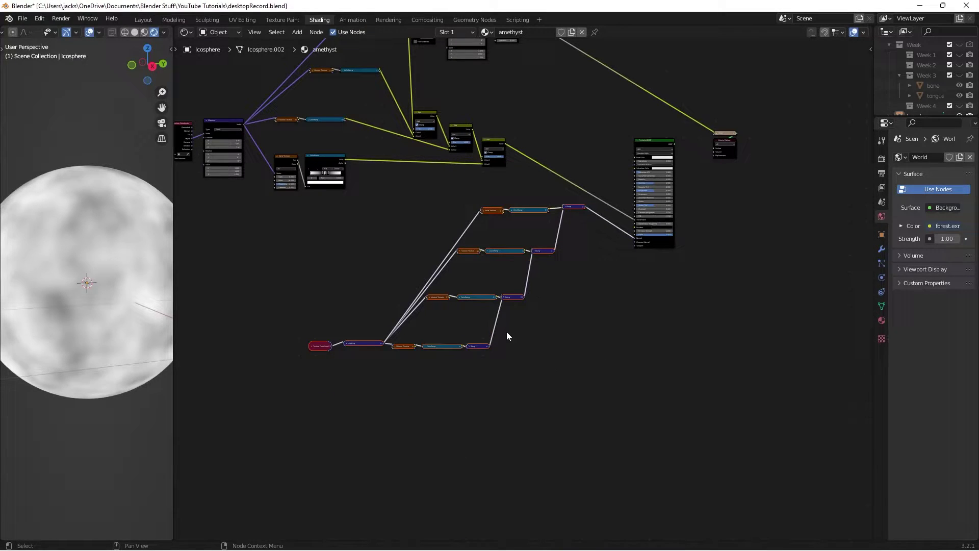
Step: Move the collapsed bump chain further down and enclose its nodes in a frame
key("g")
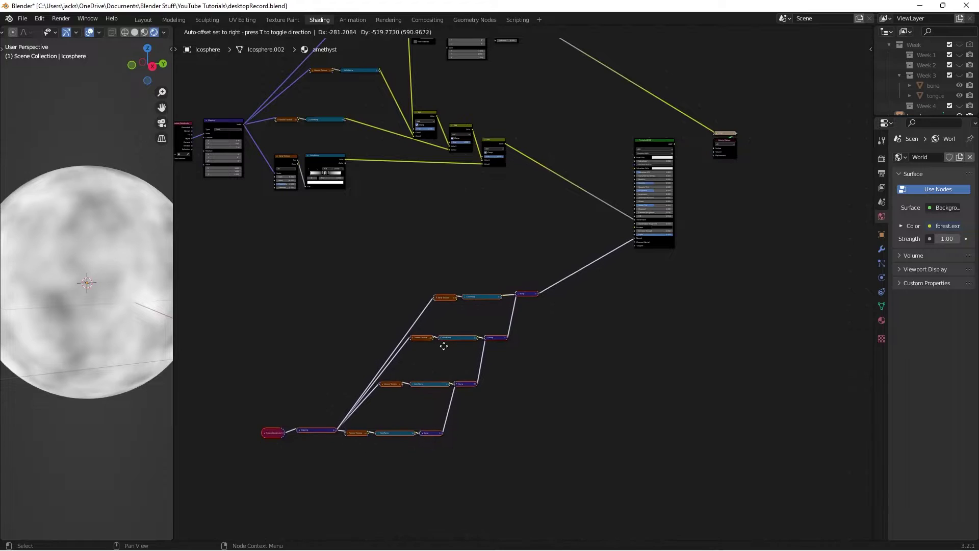
left_click(443, 344)
key("ctrl+j")
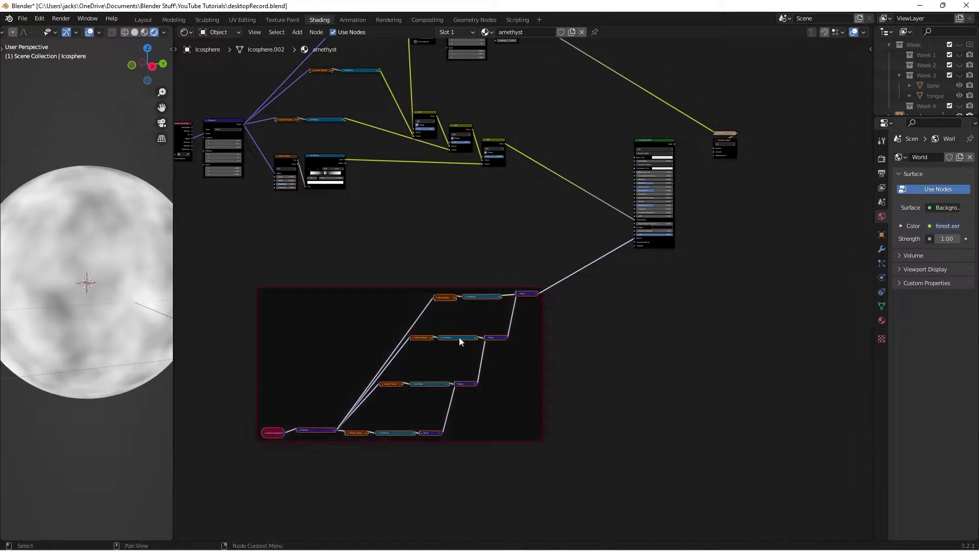
key("alt+a")
mouse_move(362, 287)
left_mouse_down()
mouse_move(367, 276)
mouse_move(355, 298)
left_mouse_up()
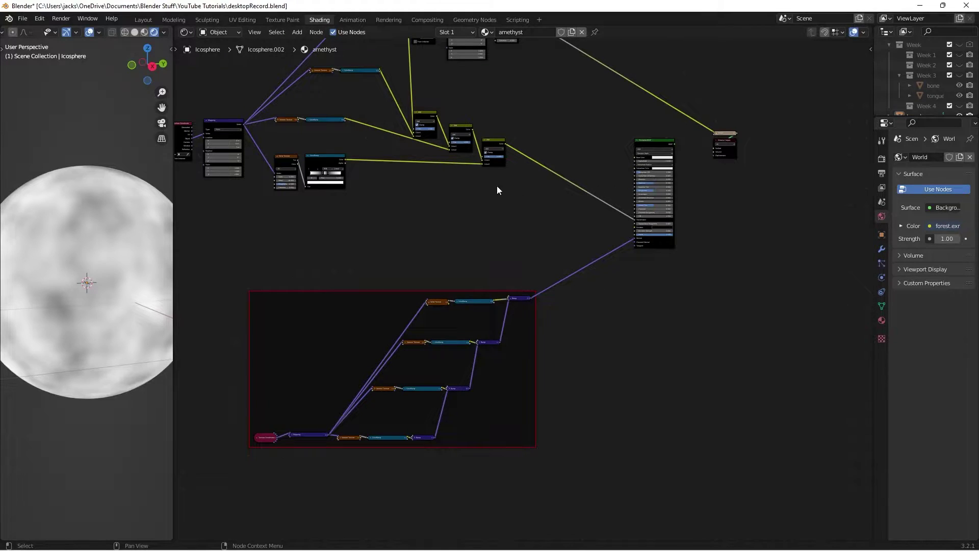
Step: Label the frame around the bump chain "Bump" and save the file
key("n")
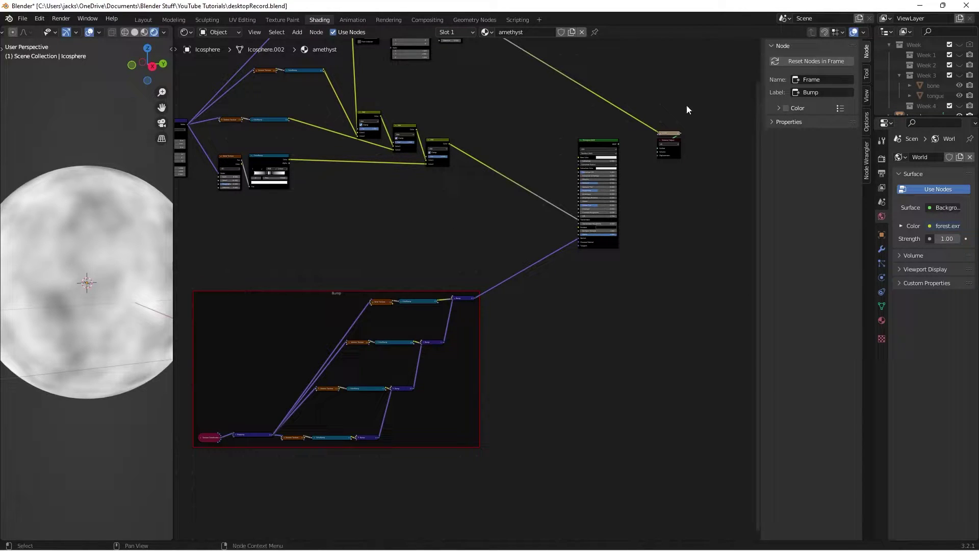
left_click(225, 226)
scroll(372, 280, "up", 5)
middle_click_drag(346, 268, 476, 170)
scroll(451, 220, "up", 4)
scroll(475, 170, "down", 7)
key("ctrl+s")
scroll(451, 153, "down", 7)
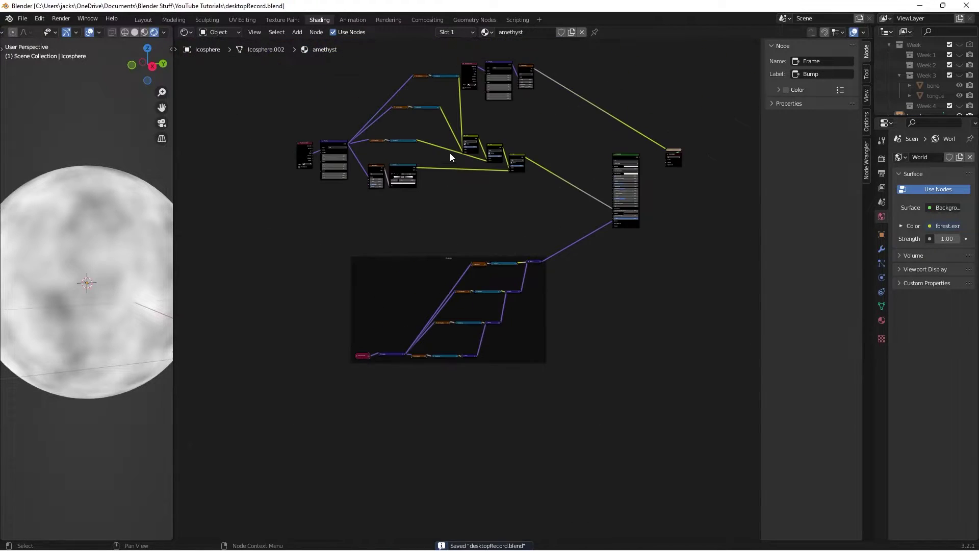
Step: Shift the Bump frame down and enclose all vein texture, mapping and Add nodes that drive Transmission in a new frame
left_click_drag(419, 258, 424, 298)
left_click(427, 237)
middle_click_drag(436, 228, 418, 303)
scroll(418, 303, "up", 3)
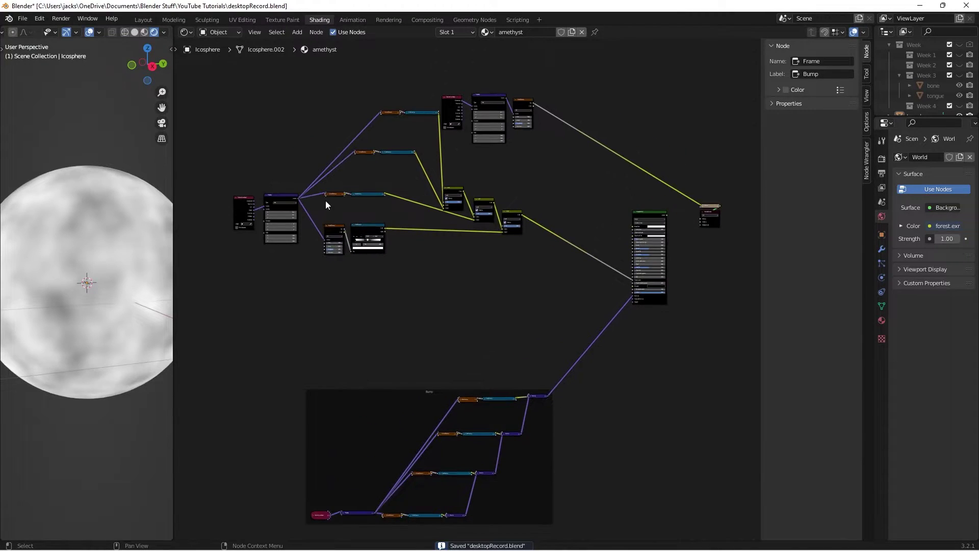
left_click_drag(374, 88, 413, 193)
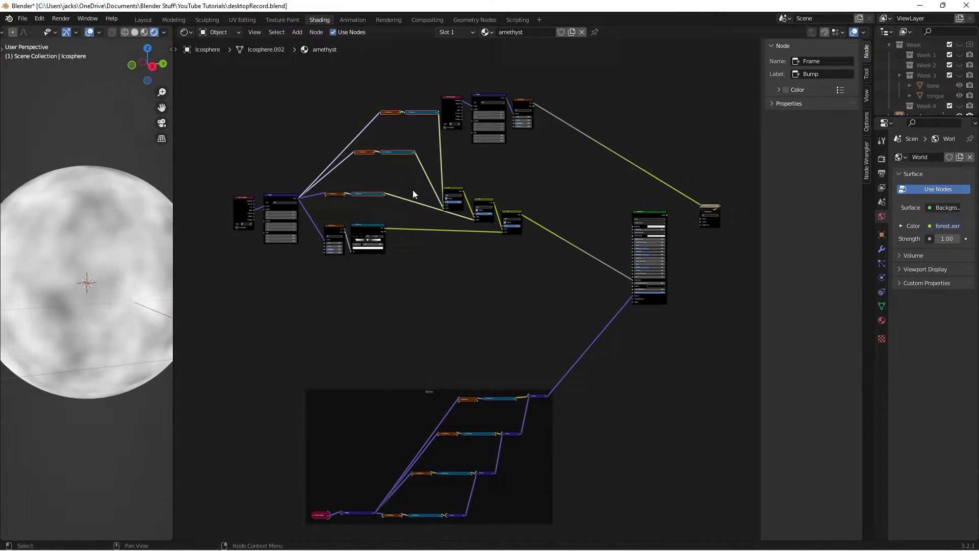
left_click(195, 157)
left_click_drag(230, 84, 411, 280, "shift")
left_click_drag(415, 178, 534, 262, "shift")
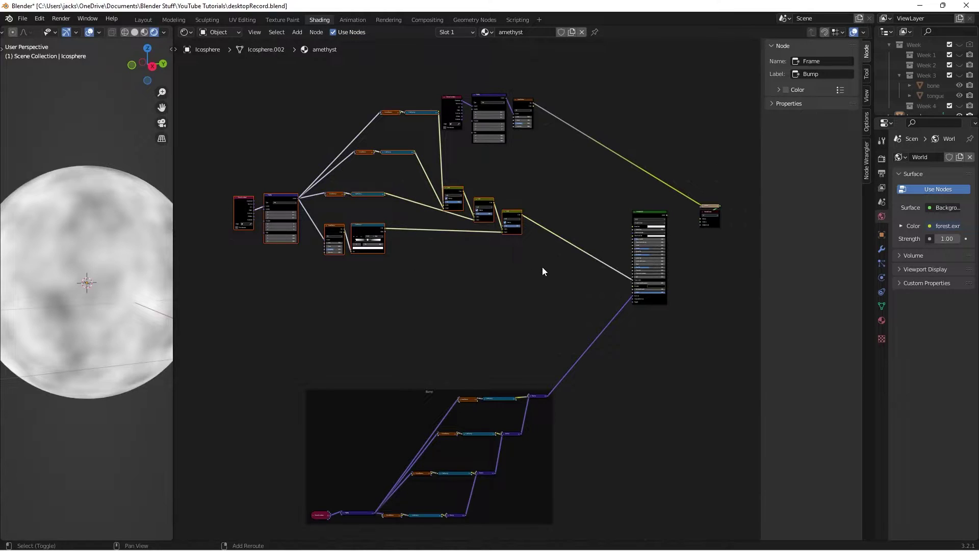
key("ctrl+j")
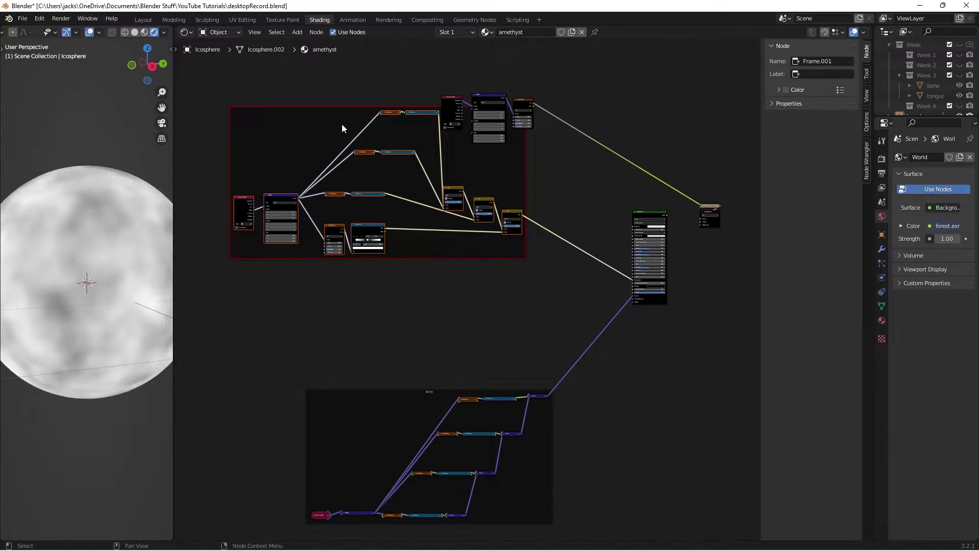
Step: Place the new vein frame just above the Bump frame, label it "Transmission" and save the file
left_click_drag(337, 107, 354, 218)
left_click(816, 73)
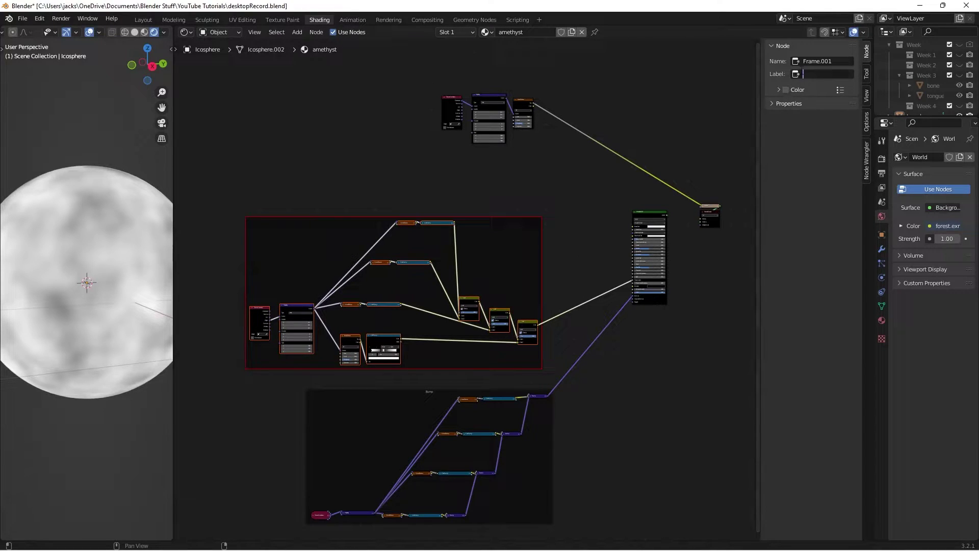
type("Transmission")
key("Return")
left_click(505, 165)
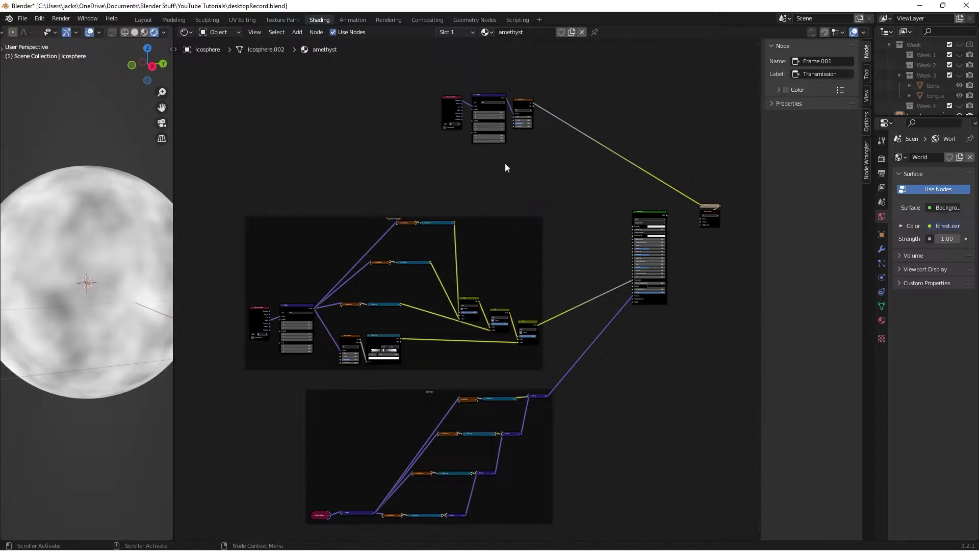
middle_click_drag(579, 155, 441, 267)
scroll(441, 271, "up", 2)
middle_click_drag(608, 312, 607, 246)
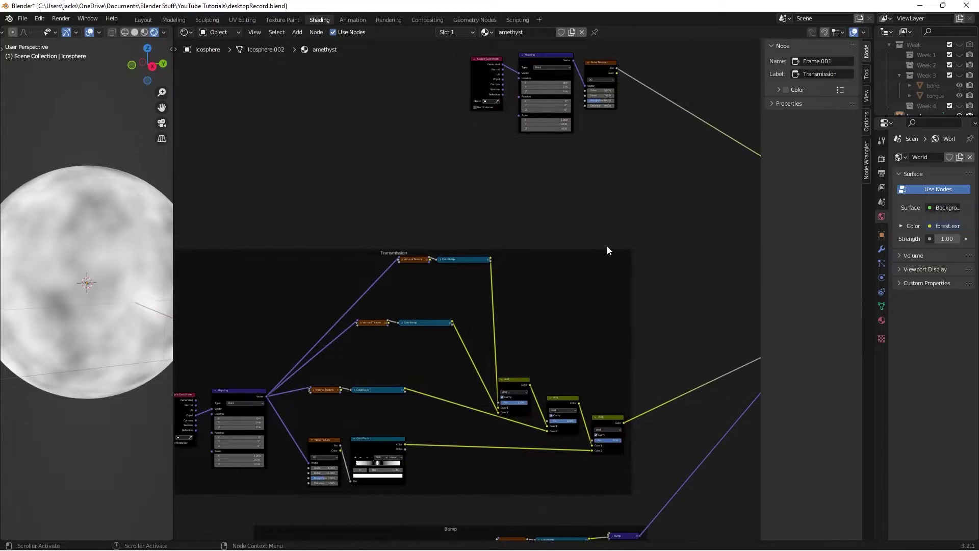
key("ctrl+s")
Step: Set the unframed Noise Texture's Detail to 16, Roughness to 0.35 and Distortion to 0.5
middle_click_drag(610, 193, 484, 343)
scroll(485, 324, "up", 3)
scroll(441, 289, "up", 1)
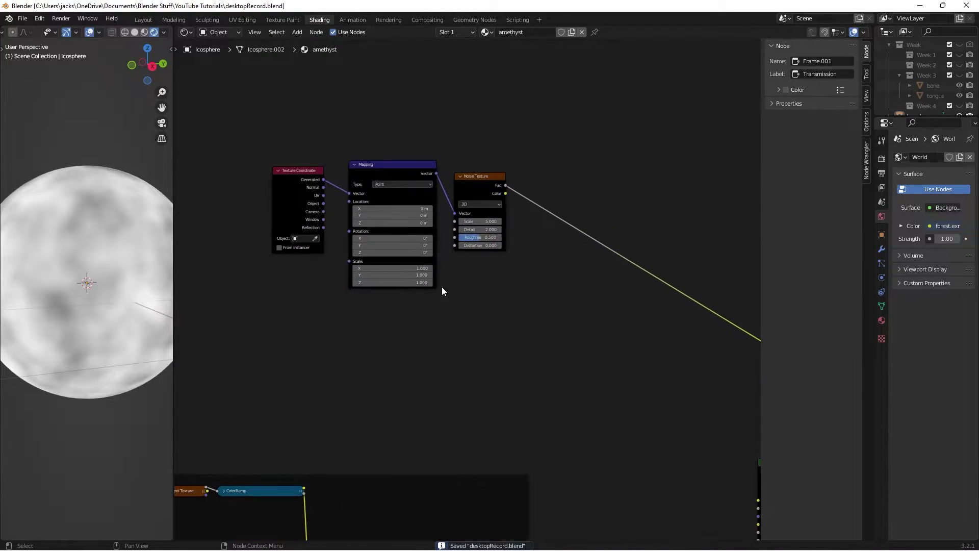
left_click_drag(280, 124, 521, 315)
scroll(549, 289, "up", 1)
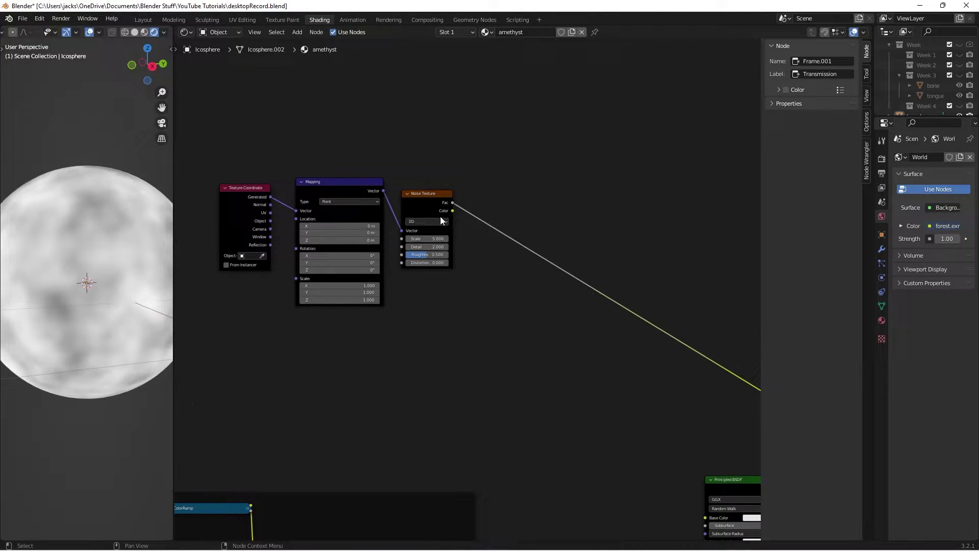
left_click(419, 246)
type("16")
key("Return")
left_click(433, 254)
left_click(432, 254)
type(".35")
key("Return")
left_click(431, 263)
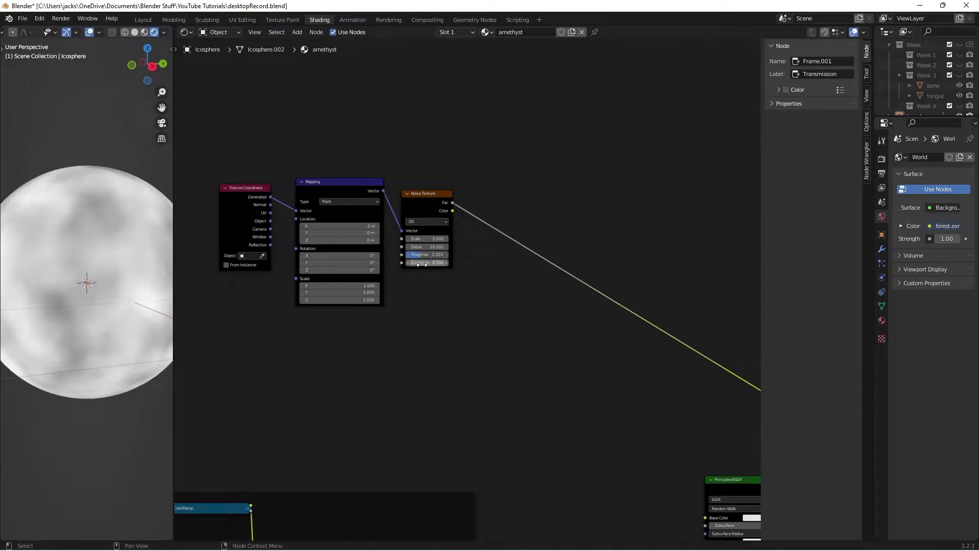
type(".5")
key("Return")
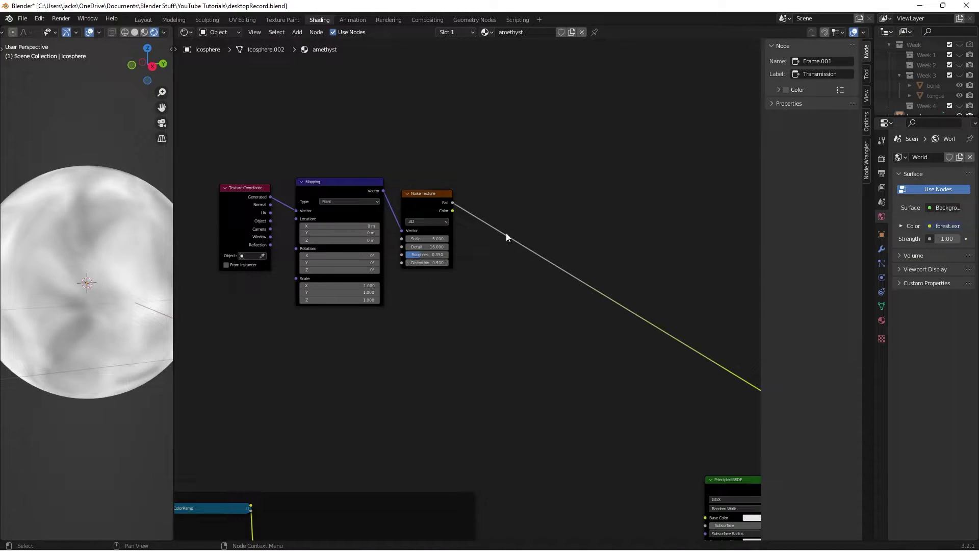
Step: Insert a ColorRamp node between the unframed Noise Texture and the preview output
scroll(506, 233, "up", 1)
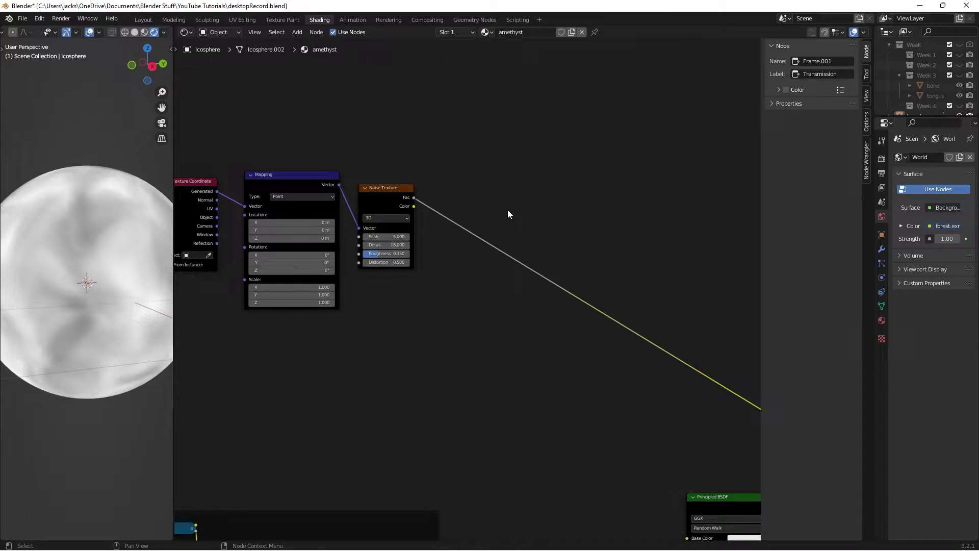
key("shift+a")
left_click(508, 210)
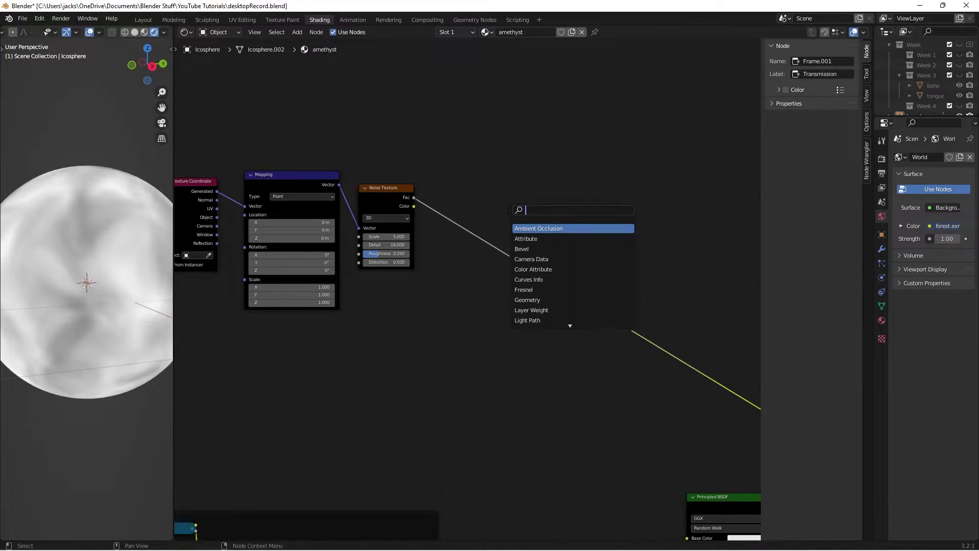
type("col")
key("Return")
left_click(437, 190)
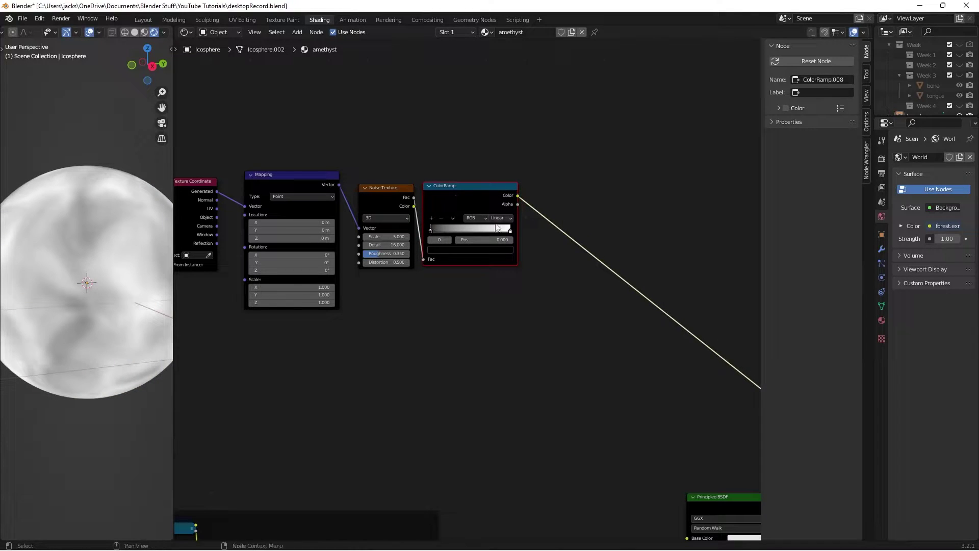
Step: Set the white stop of the new ColorRamp to position 0.78
left_click_drag(510, 230, 502, 232)
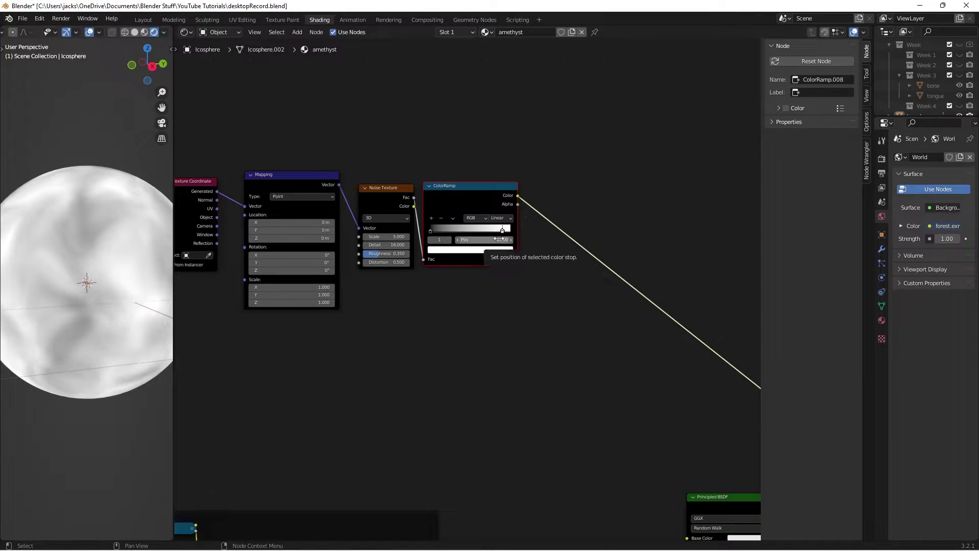
left_click(484, 239)
type(".78")
key("Return")
Step: Add a second Noise Texture below the first unframed one and feed it from the same Mapping node
key("shift+a")
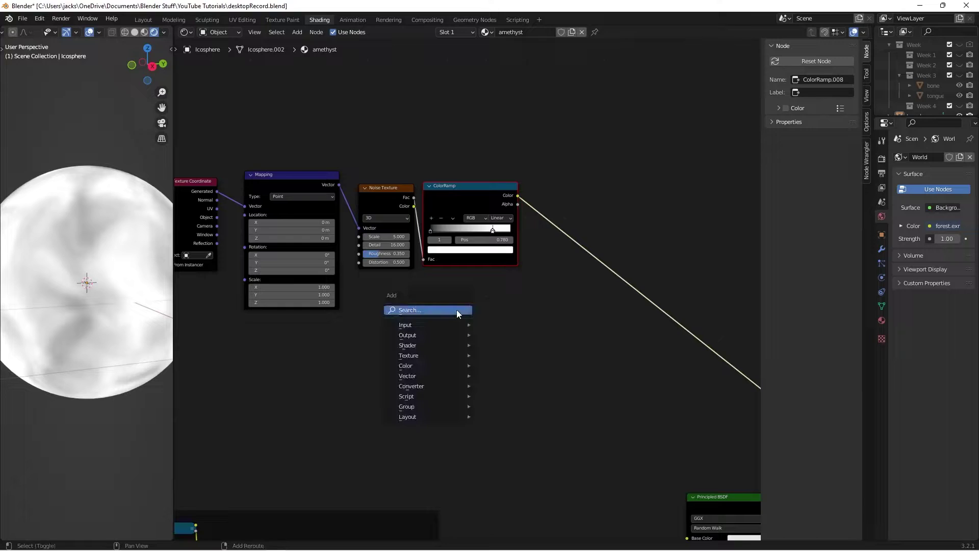
left_click(457, 310)
type("noise")
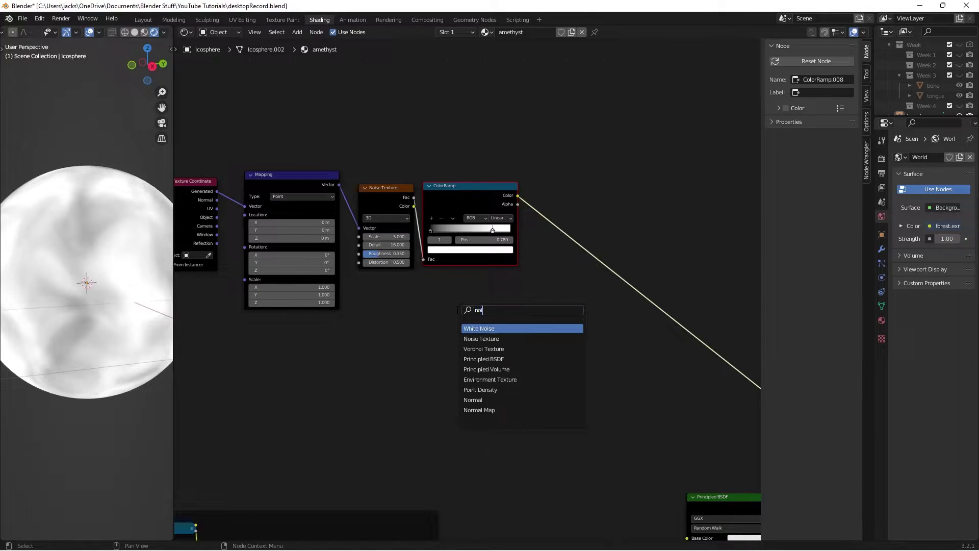
key("Return")
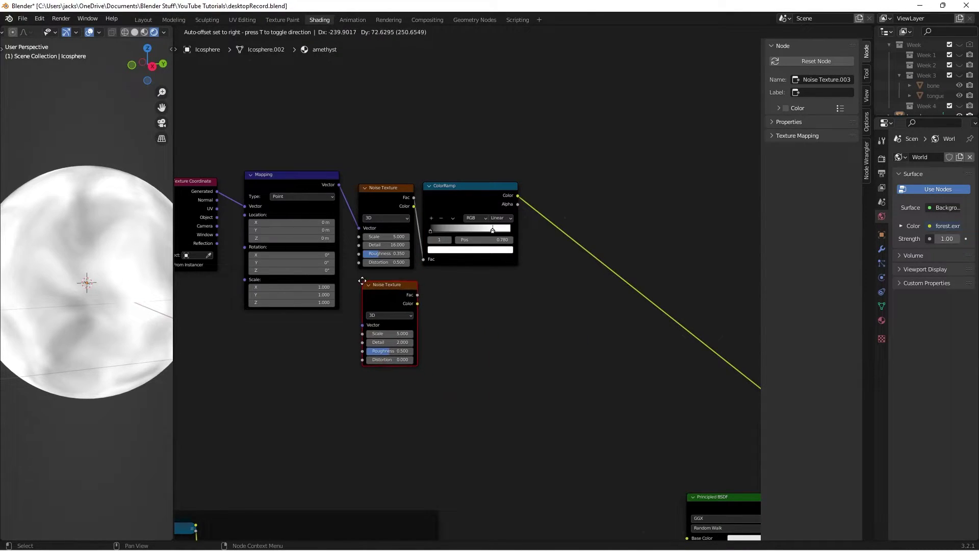
left_click(351, 279)
left_click_drag(339, 185, 355, 323)
Step: Move the group of unframed color nodes up, farther away from the Transmission frame
scroll(449, 316, "down", 2)
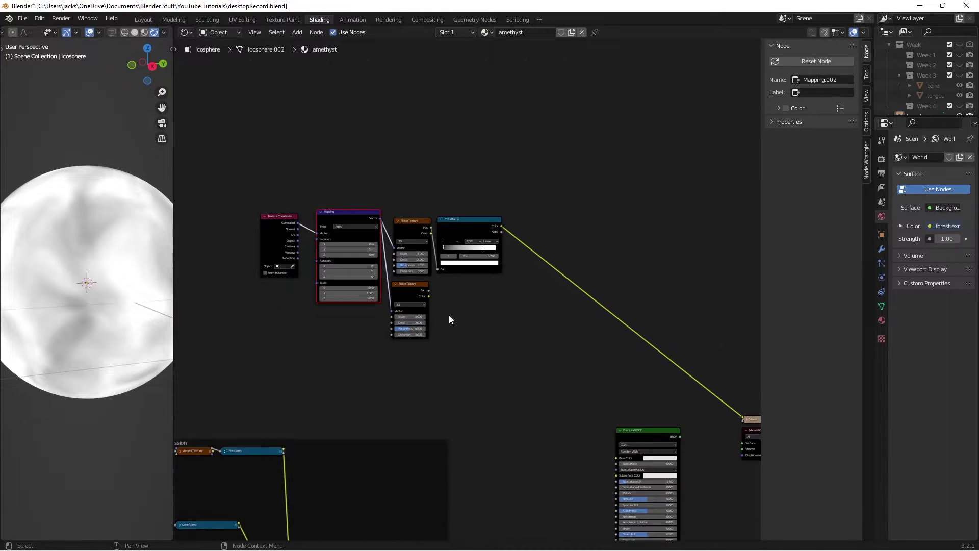
left_click_drag(281, 174, 464, 307)
key("g")
left_click(433, 214)
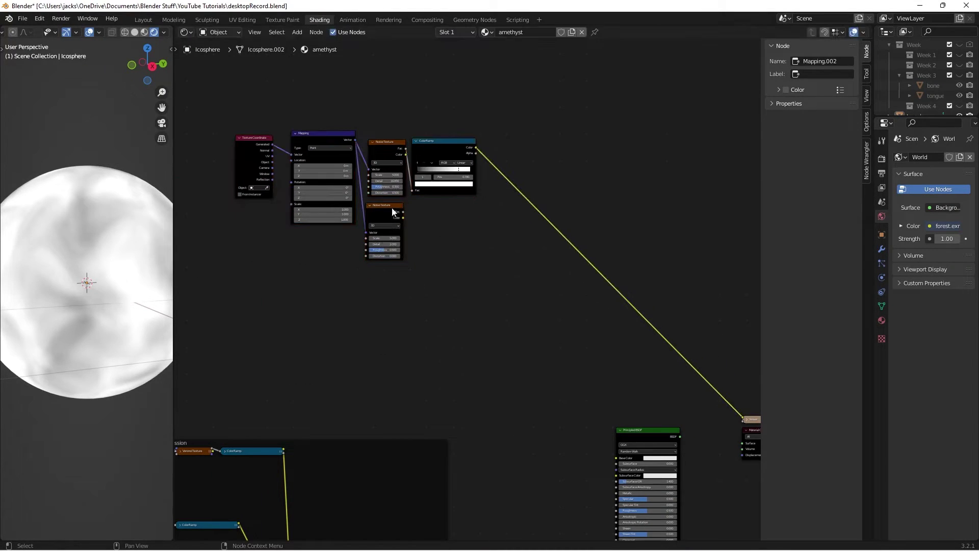
Step: Connect the Object output of the color group's Texture Coordinate node to its Mapping node's Vector input
middle_click_drag(273, 152, 329, 227)
scroll(241, 200, "up", 3)
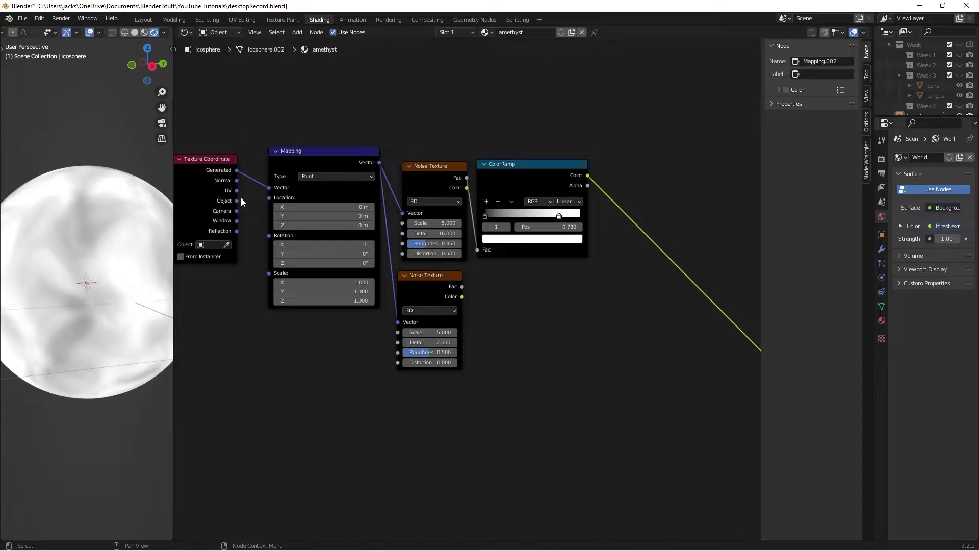
left_click_drag(238, 201, 269, 186)
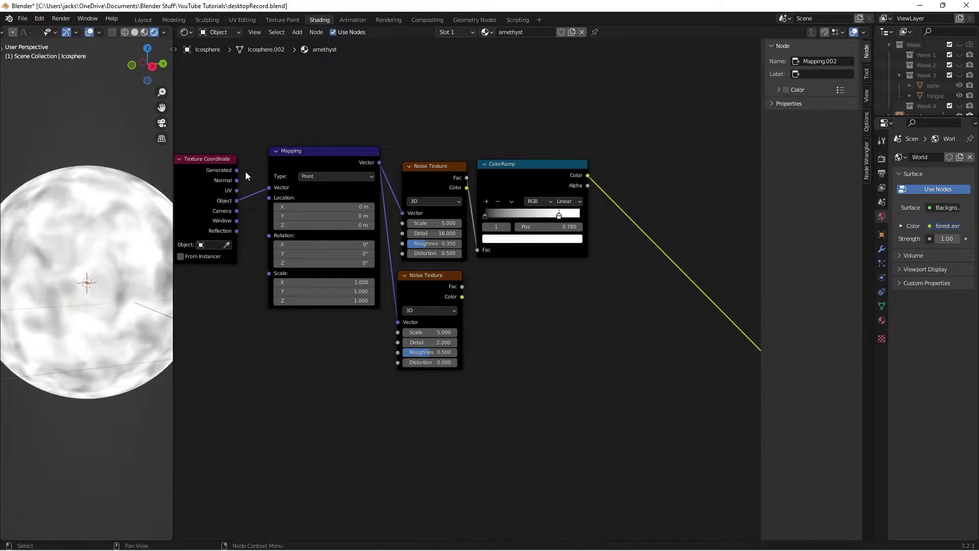
Step: Examine which Texture Coordinate outputs feed the Mapping nodes in the Transmission and Bump frames
middle_click_drag(246, 171, 456, 259, "ctrl")
scroll(442, 291, "down", 4)
middle_click_drag(419, 320, 560, 124)
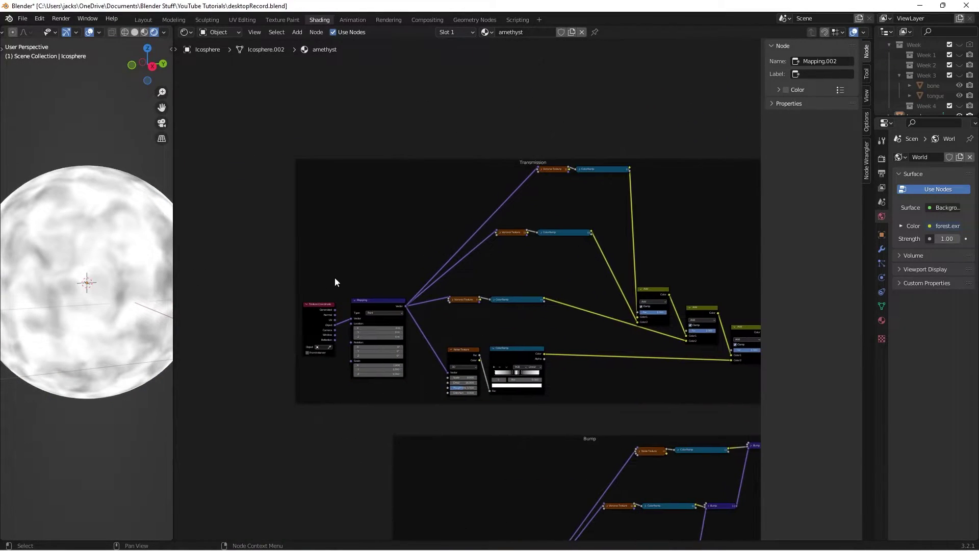
middle_click_drag(332, 327, 300, 408)
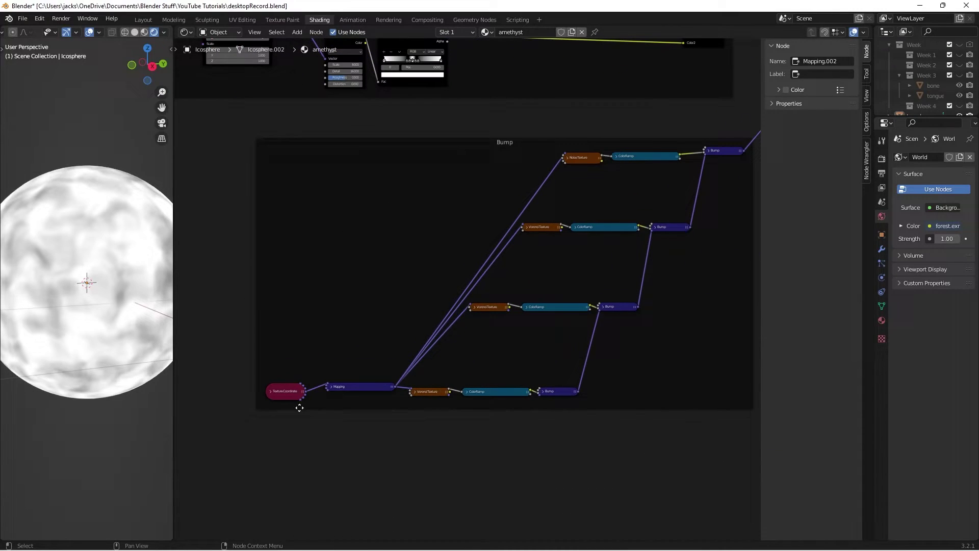
left_click(271, 391)
left_click(271, 391)
scroll(335, 267, "down", 6)
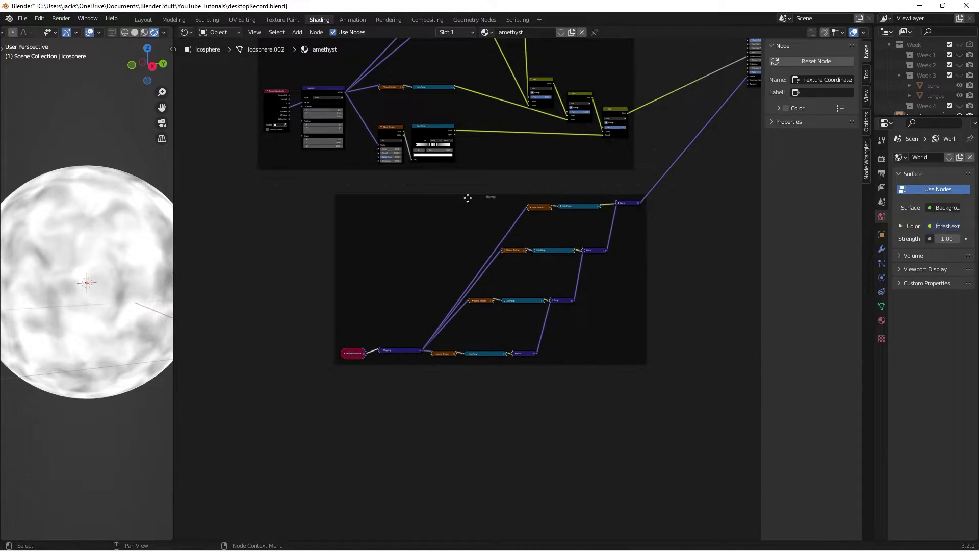
middle_click_drag(468, 198, 354, 504)
middle_click_drag(462, 244, 451, 372)
scroll(451, 372, "up", 2)
scroll(487, 265, "up", 3)
middle_click_drag(525, 228, 417, 394)
scroll(449, 365, "up", 6)
scroll(417, 393, "up", 2)
Step: Add a ColorRamp beside the second Noise Texture, connect the noise's Fac output to it, and preview the result
left_click(409, 412)
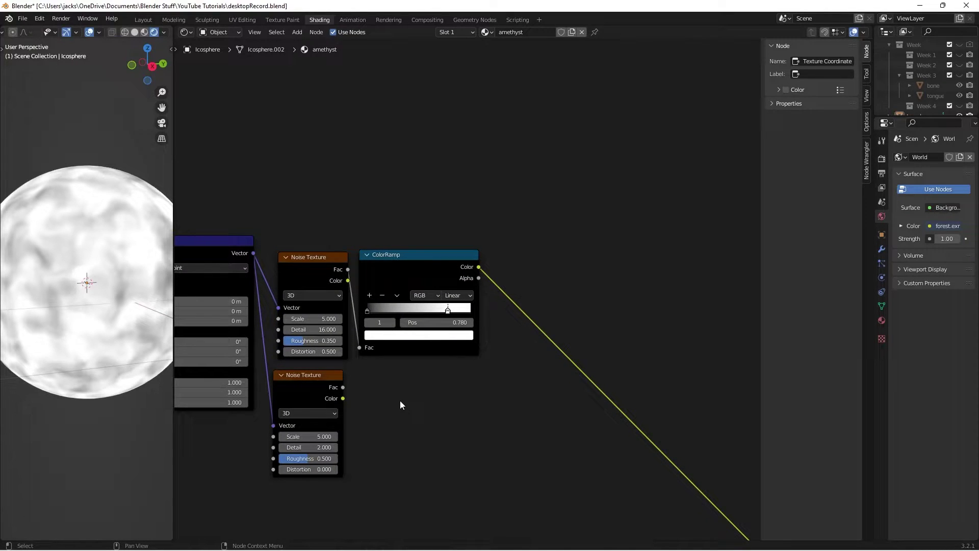
key("shift+a")
left_click(400, 401)
type("color")
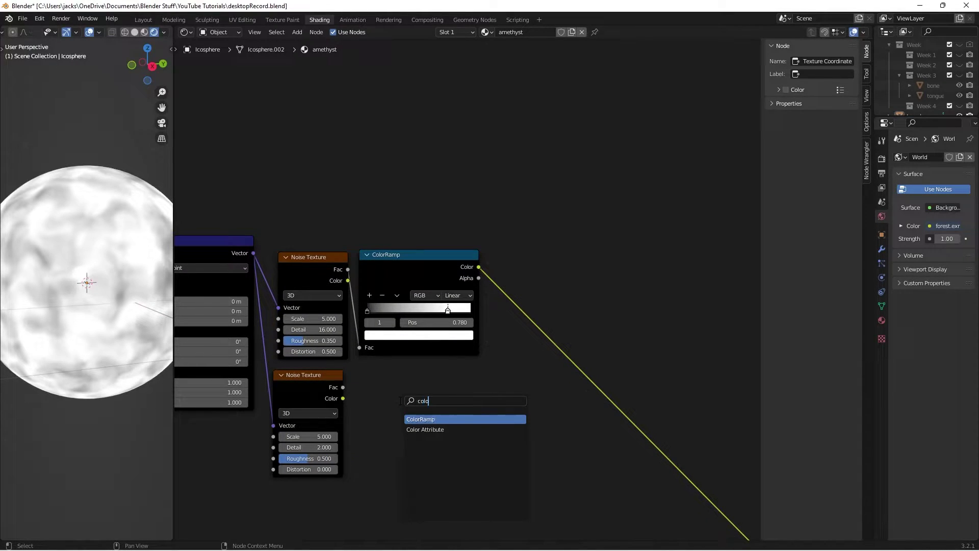
key("Return")
left_click(364, 370)
left_click_drag(345, 387, 366, 467)
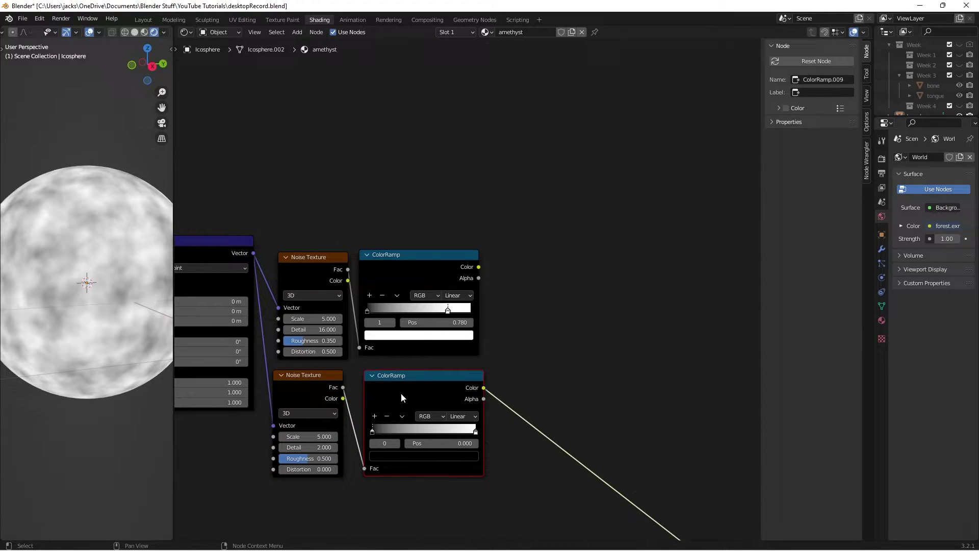
Step: Set the second Noise Texture's Scale to 40, Detail to 16 and Roughness to 0.35
left_click(312, 437)
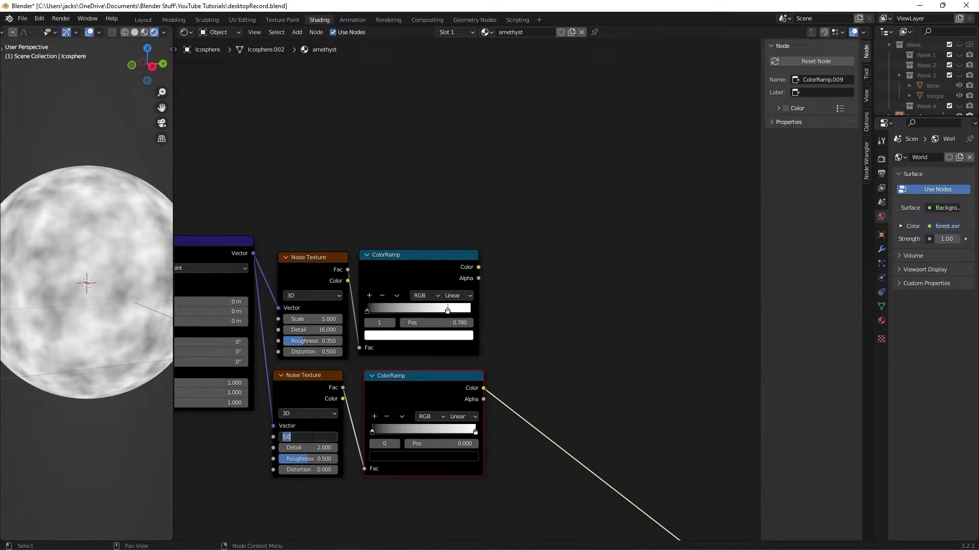
key("Return")
left_click(313, 446)
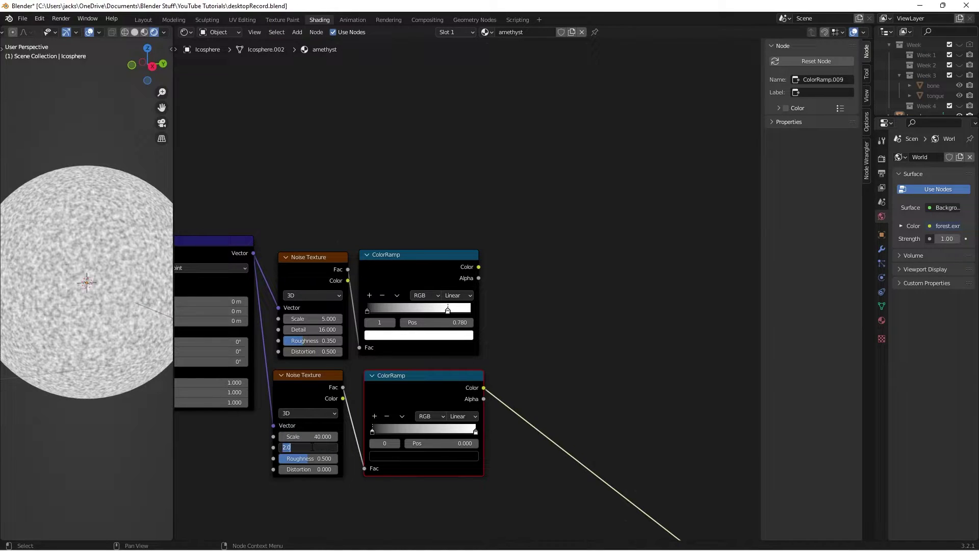
type("16")
key("Return")
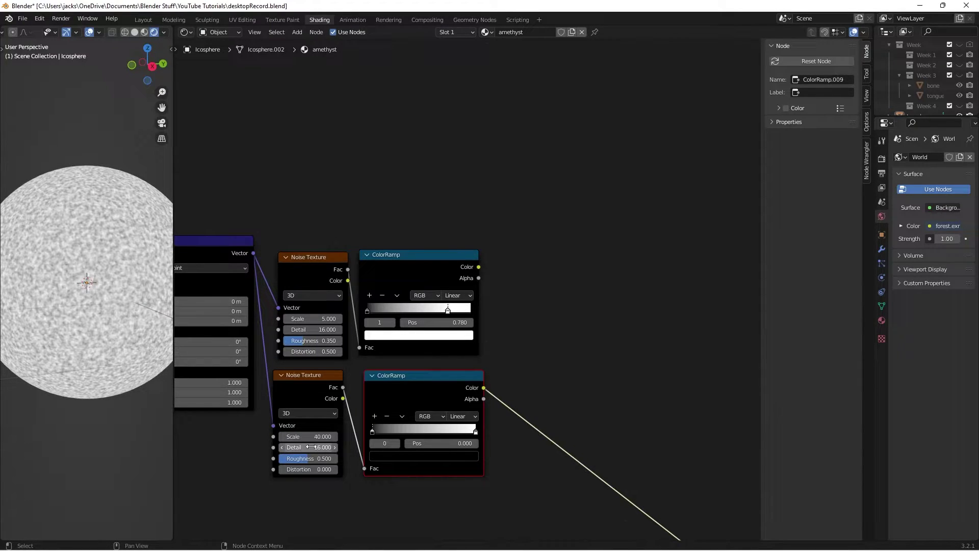
left_click(308, 457)
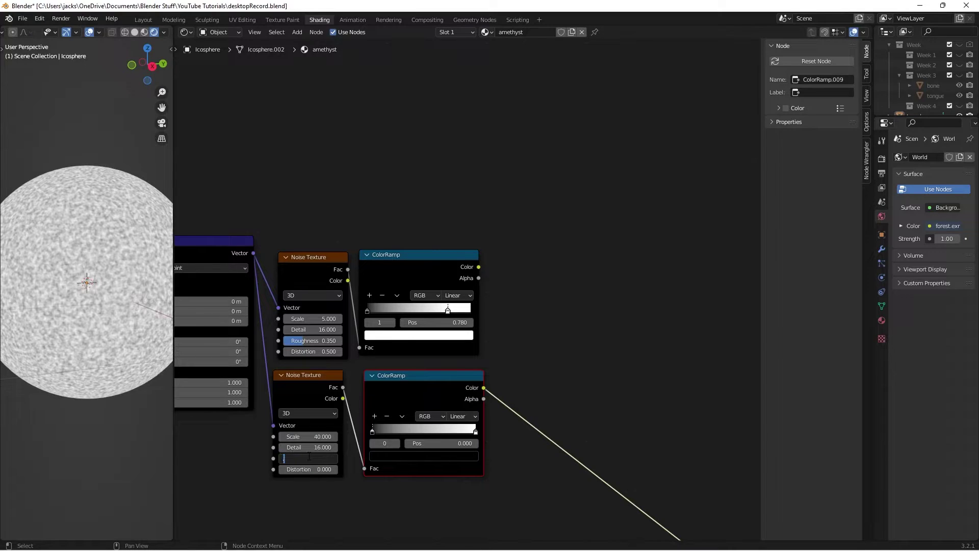
type(".35")
key("Return")
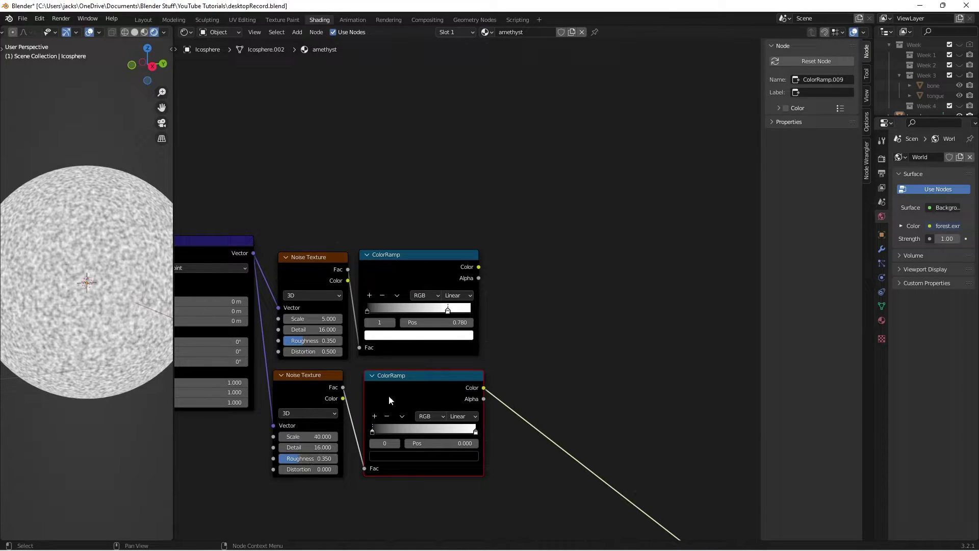
Step: Move the white stop of the second noise's ColorRamp to position 0.364 and check the preview on the sphere
scroll(525, 350, "up", 2)
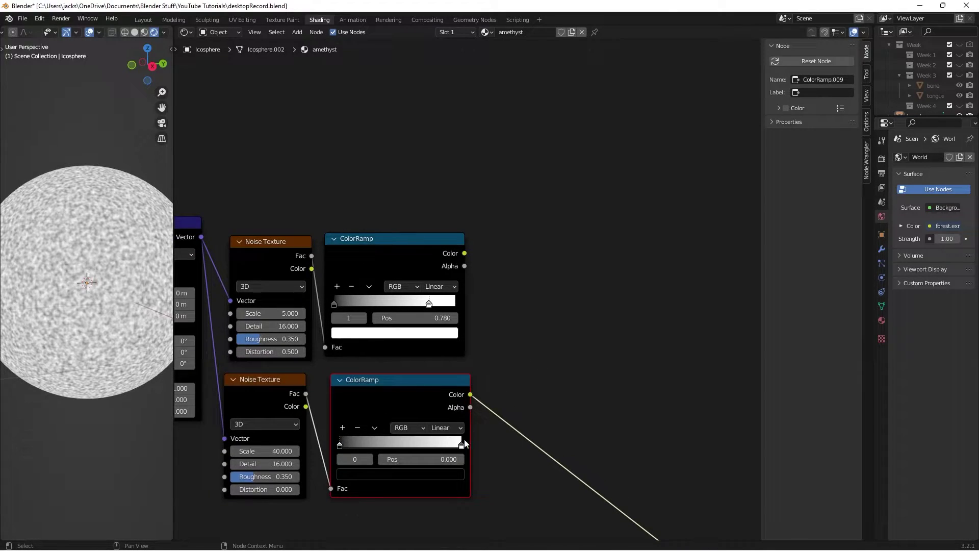
left_click(462, 445)
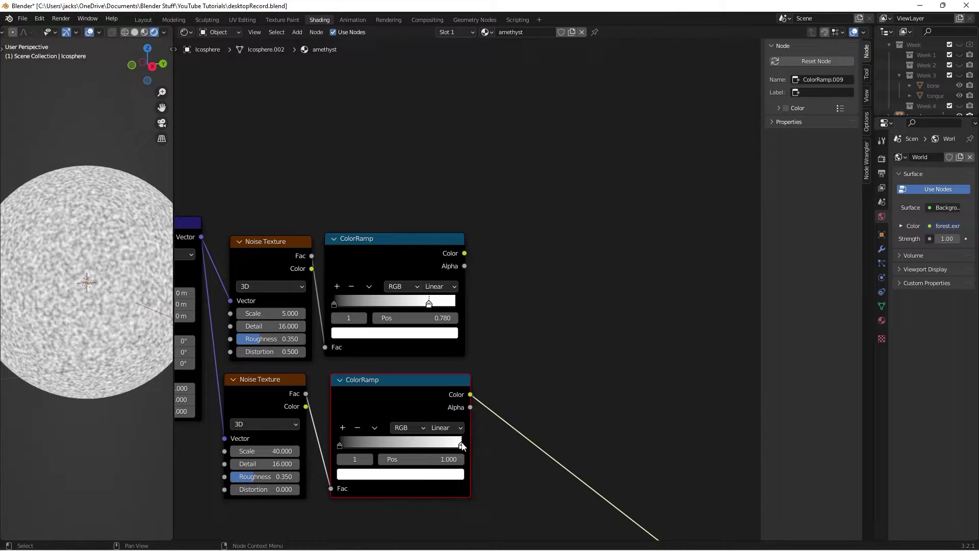
left_click_drag(462, 446, 383, 444)
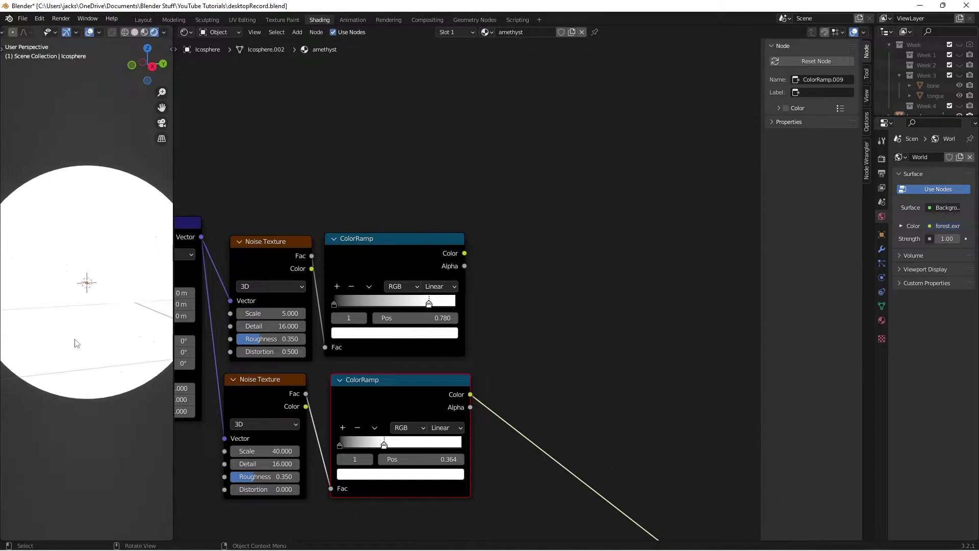
middle_click_drag(77, 339, 74, 192)
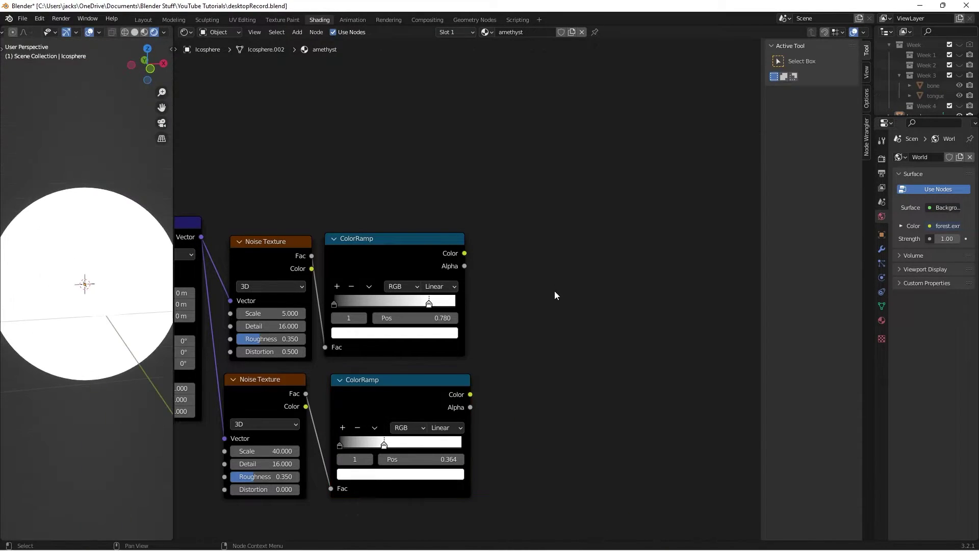
Step: Add a MixRGB node beside the first ColorRamp and connect that ramp's Color output to its Fac input
key("shift+a")
left_click(569, 317)
type("mix")
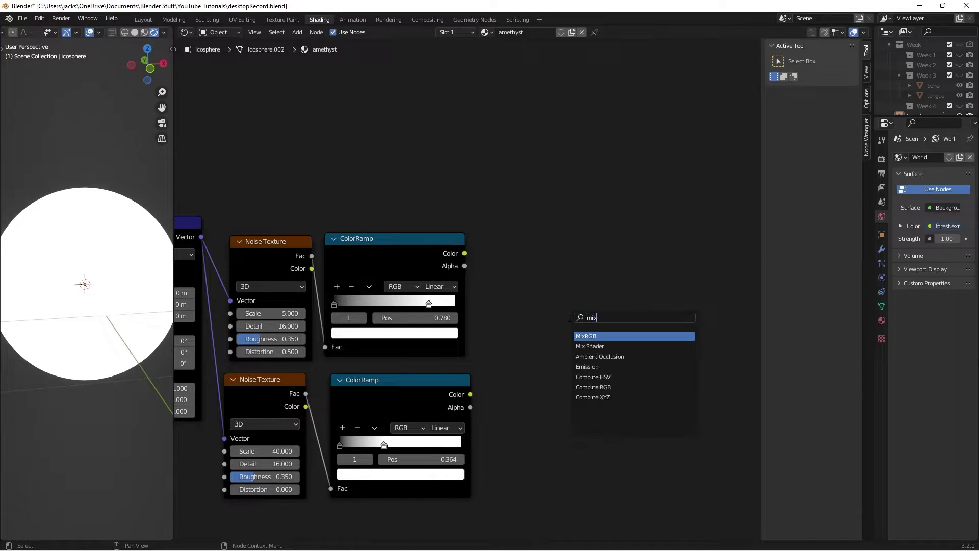
key("Return")
left_click(557, 280)
left_click(557, 280)
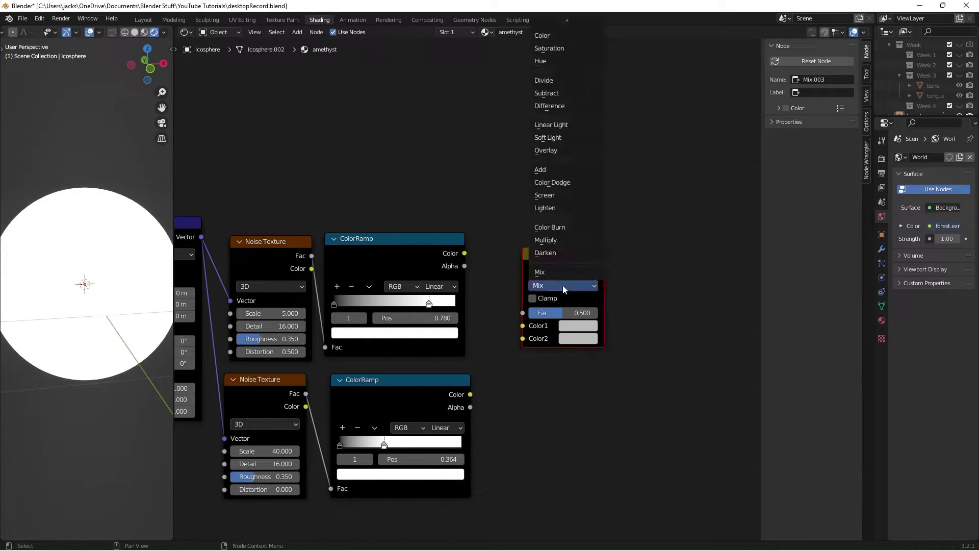
left_click_drag(468, 255, 523, 313)
right_click(460, 256)
Step: Set the Mix node's Color1 to white and Color2 to black, and preview its output
left_click(579, 337)
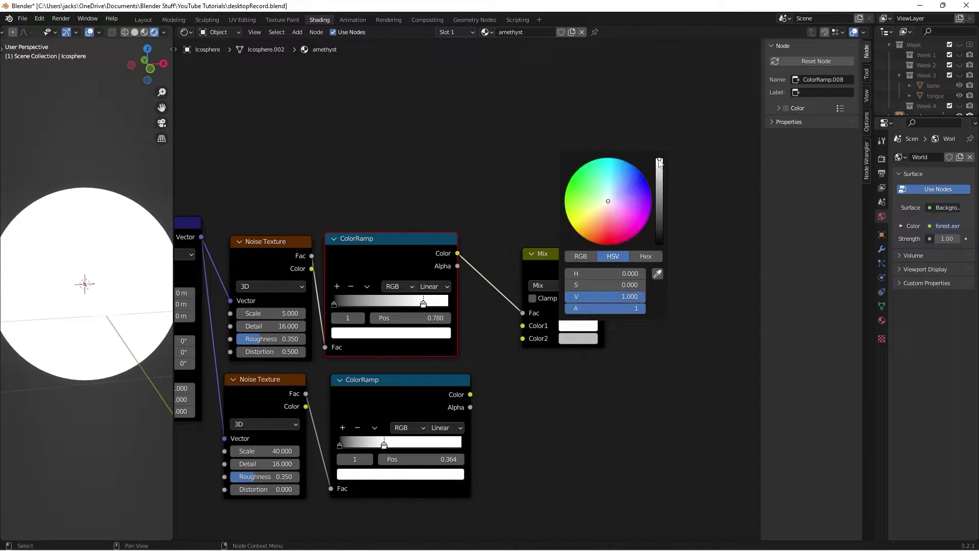
left_click(544, 346)
left_click(579, 338)
left_click_drag(659, 196, 654, 270)
left_click(553, 267, "ctrl+shift")
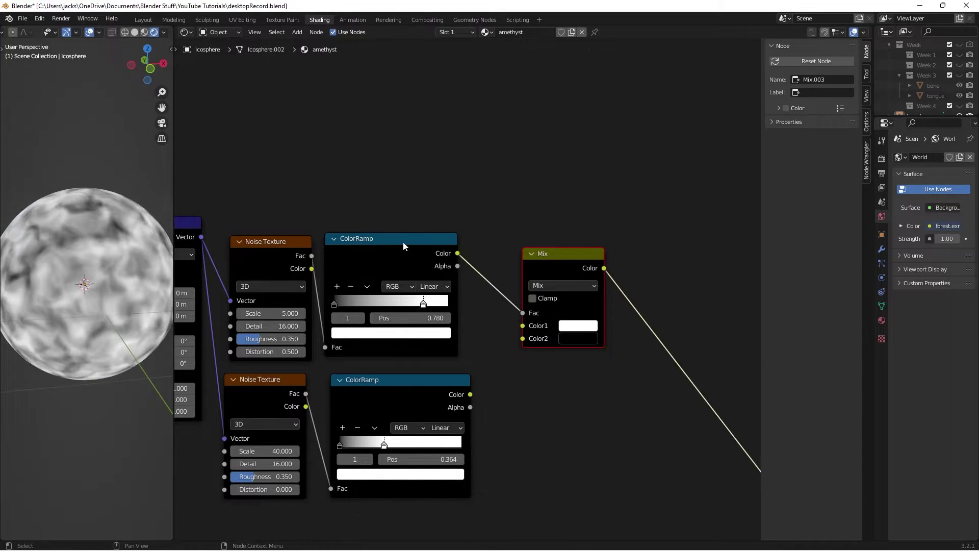
Step: Compare the first ColorRamp's preview with the Mix node's, enable Clamp on the Mix node and save the file
left_click(393, 245, "ctrl+shift")
left_click(564, 270, "ctrl+shift")
left_click(533, 299)
left_click(540, 415)
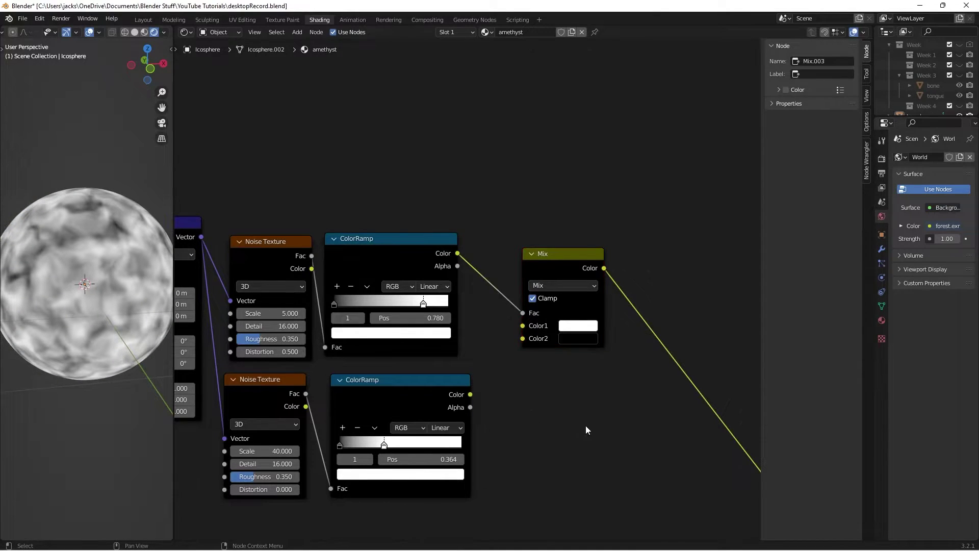
middle_click_drag(585, 425, 550, 405)
key("ctrl+s")
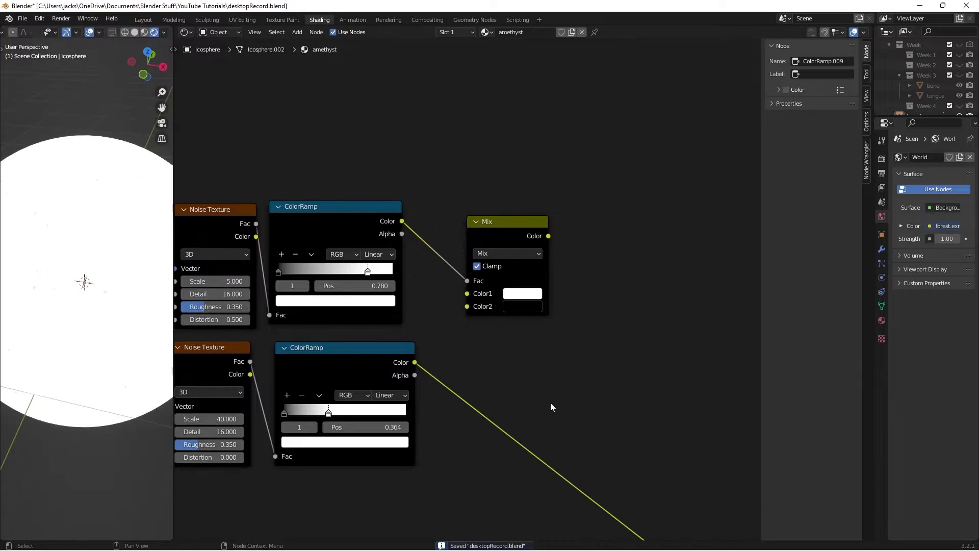
Step: Add a second MixRGB node beside the second ColorRamp and connect that ramp's Color output to its Fac input
key("shift+a")
type("mix")
key("Return")
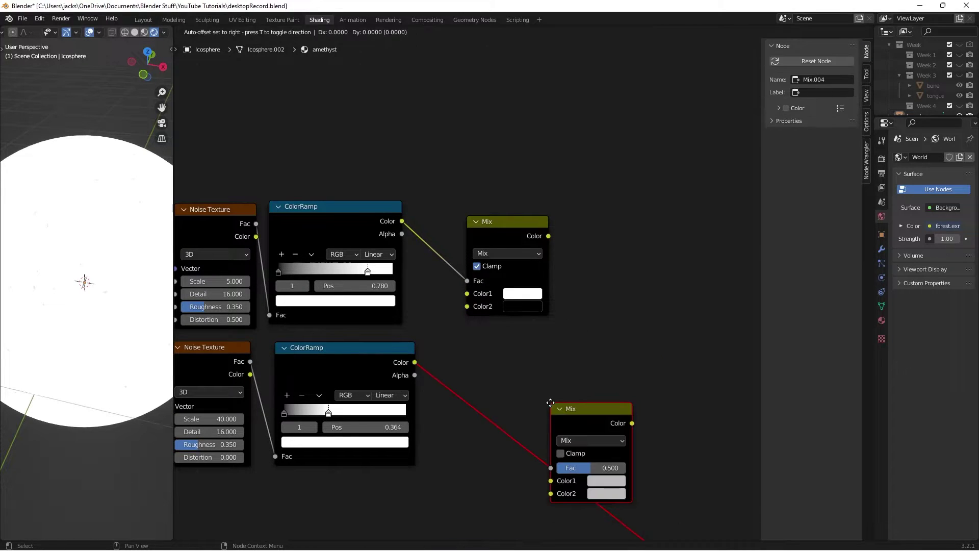
left_click(493, 352)
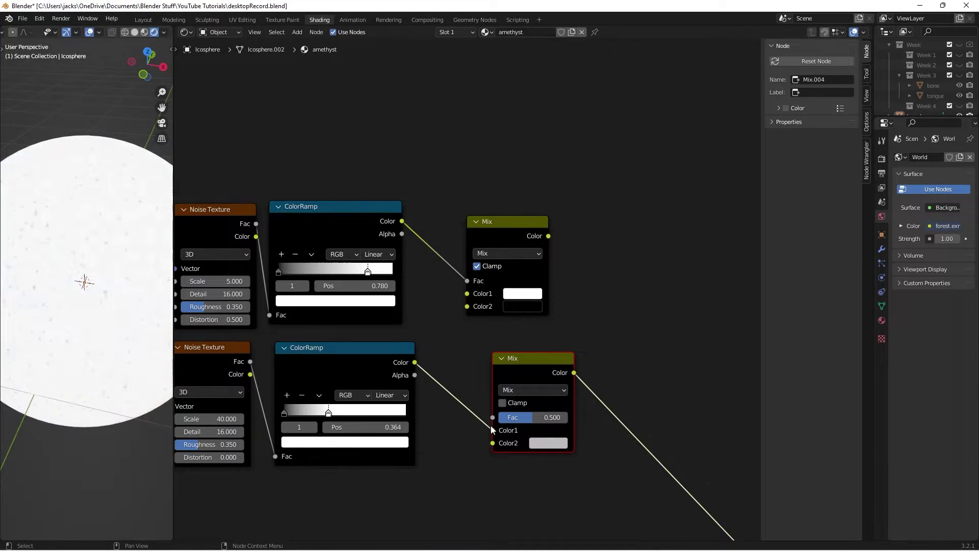
mouse_move(492, 430)
left_mouse_down()
mouse_move(453, 382)
mouse_move(492, 417)
left_mouse_up()
left_click_drag(515, 364, 501, 357)
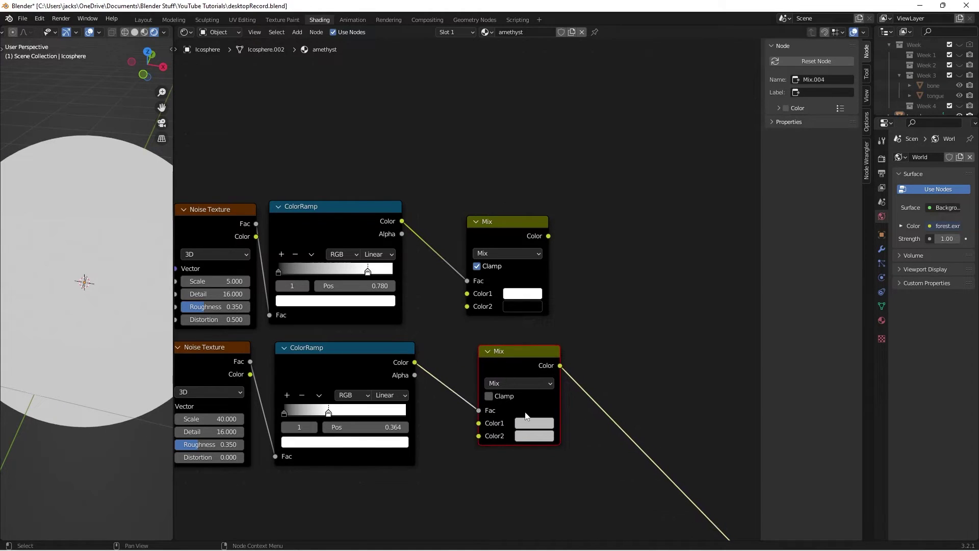
Step: Set the second Mix node's Color1 to white and Color2 to black, check the result on the sphere, and save
left_click(532, 423)
left_click(551, 436)
left_click_drag(617, 293, 617, 353)
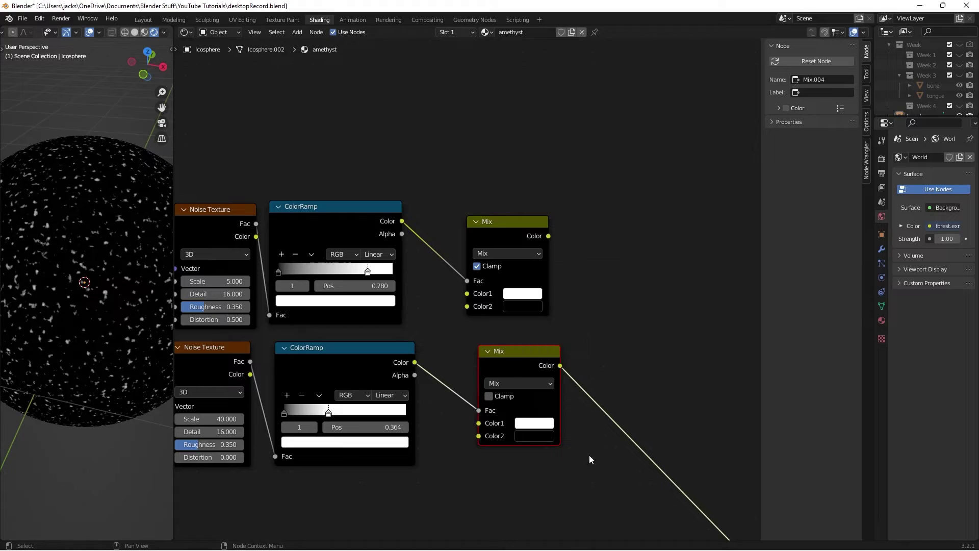
middle_click_drag(114, 311, 121, 271)
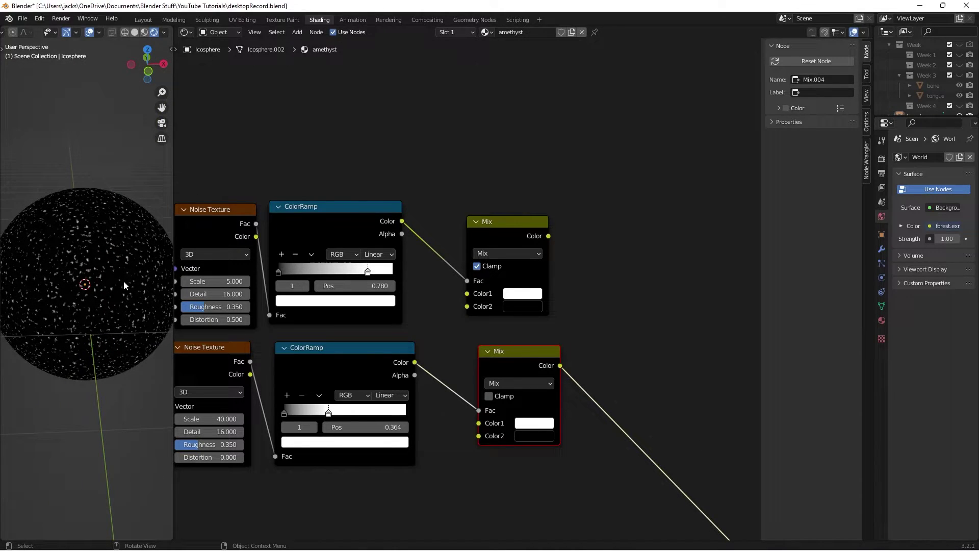
key("ctrl+s")
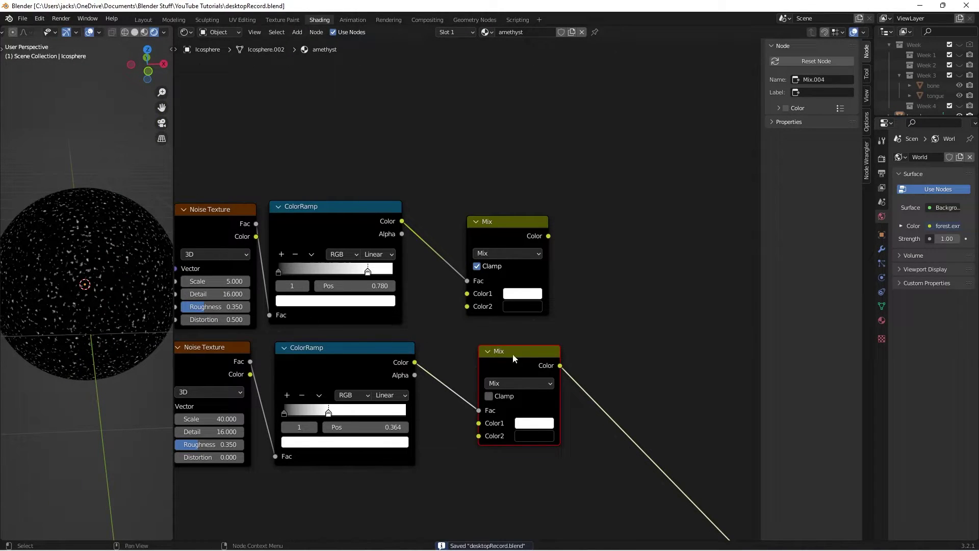
Step: Move both Mix nodes closer to their ColorRamps and save the file
left_click_drag(522, 362, 491, 356)
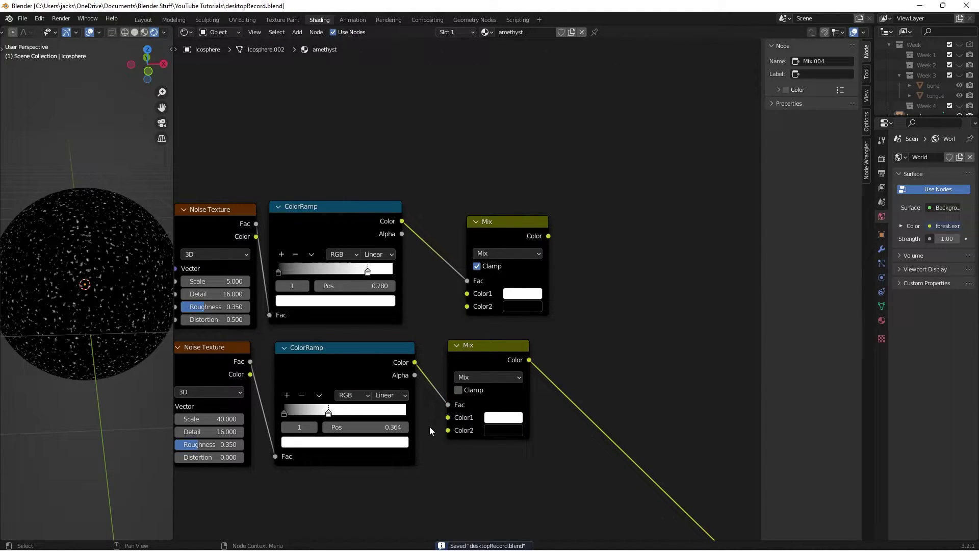
left_click_drag(470, 346, 457, 352)
left_click_drag(494, 238, 460, 222)
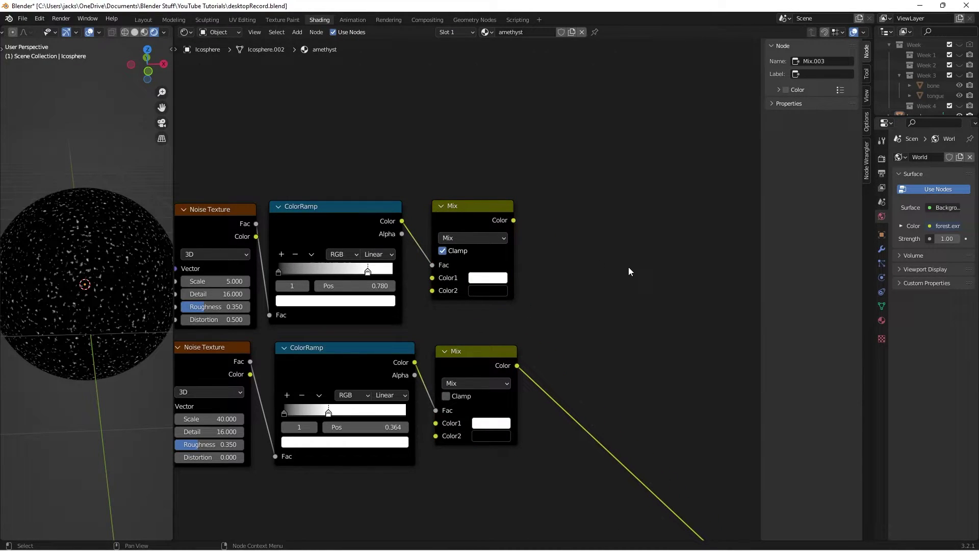
key("ctrl+s")
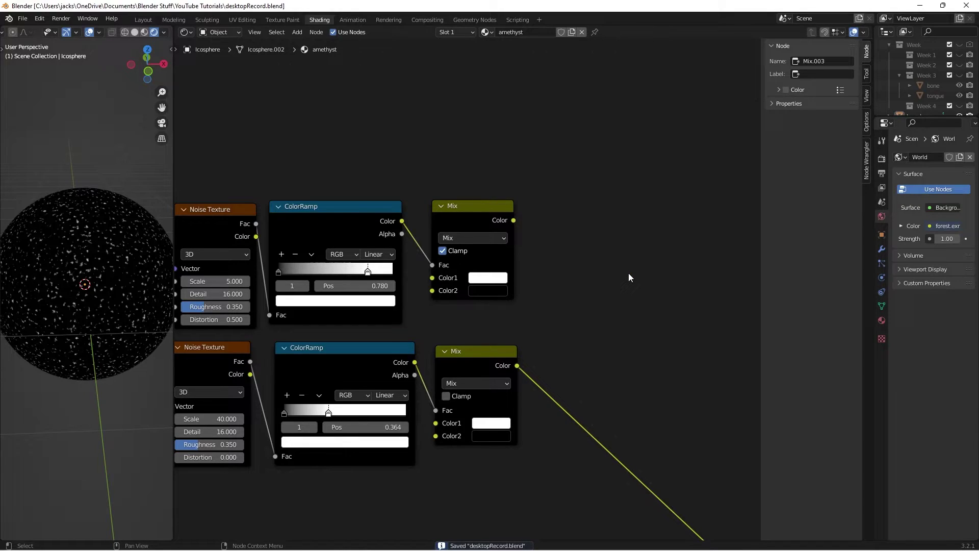
Step: Add a third MixRGB node beyond the other two and connect the first Mix node's Color output to its Fac input
middle_click_drag(575, 290, 546, 279)
key("shift+a")
left_click(594, 290)
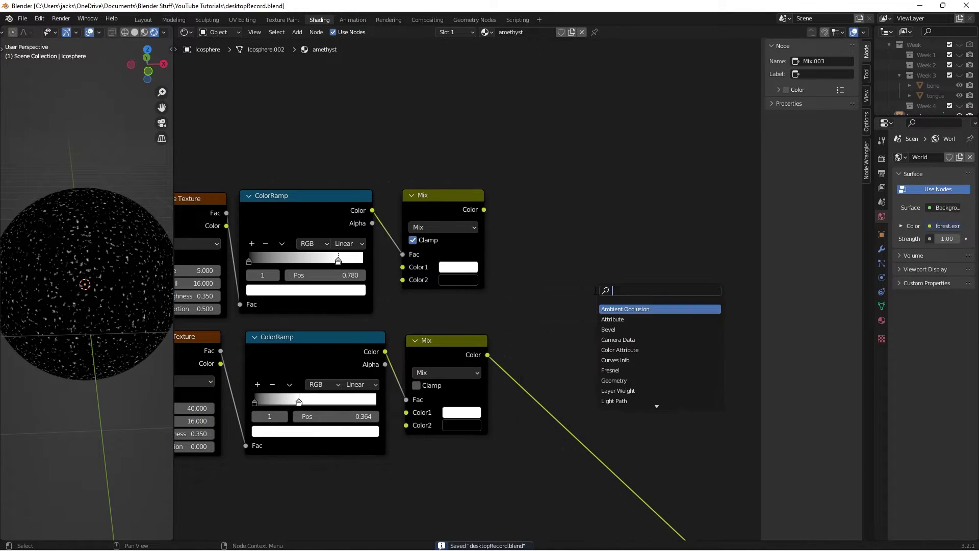
type("mix")
key("Return")
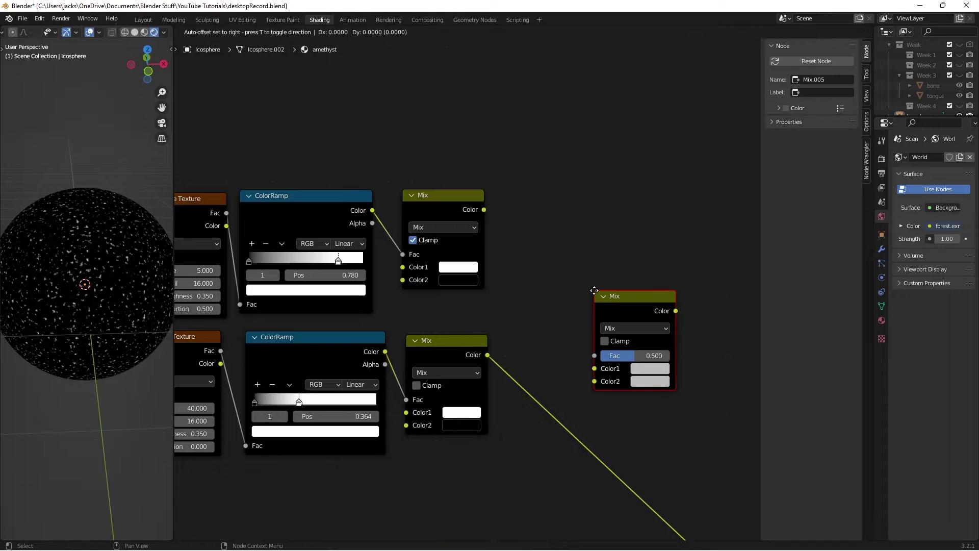
left_click(540, 279)
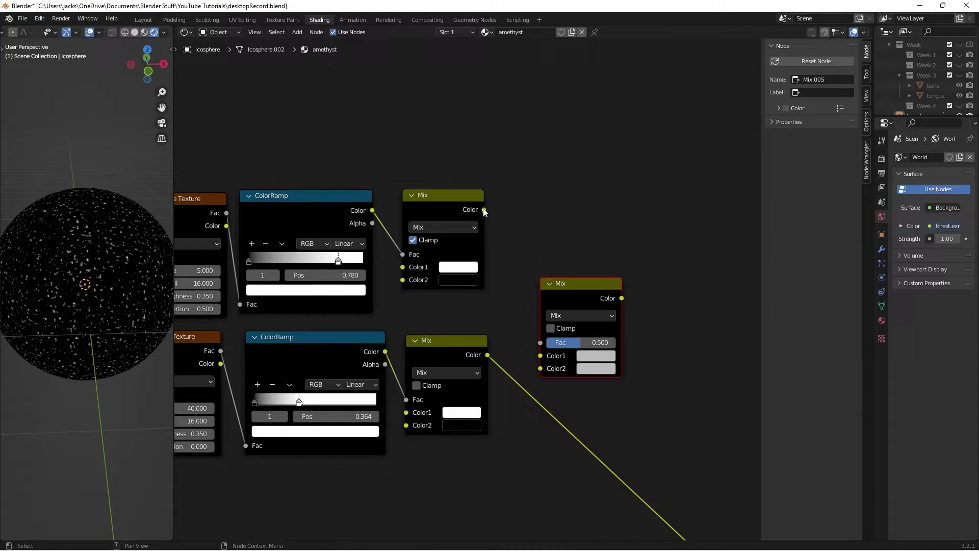
left_click_drag(484, 212, 547, 349)
left_click_drag(565, 304, 578, 293)
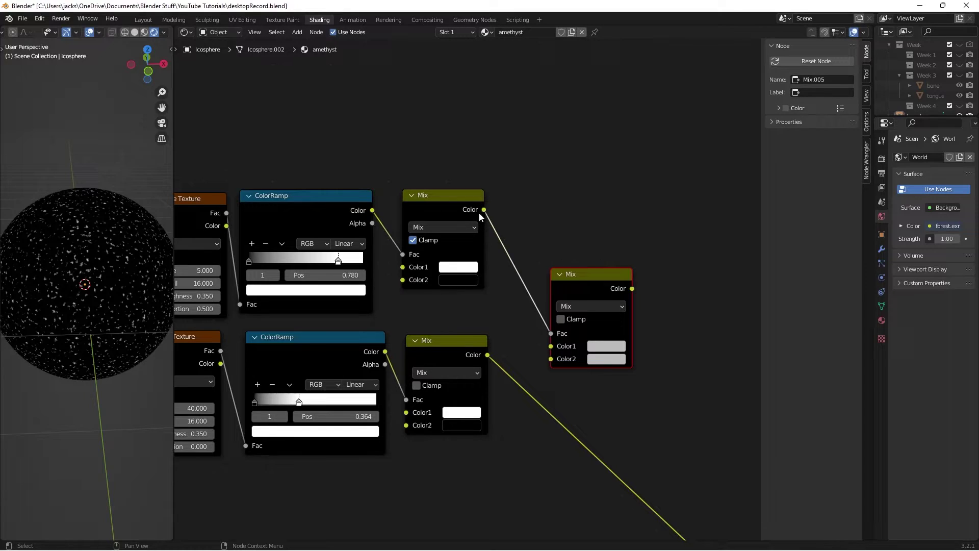
Step: Connect the first Mix node to the third's Color2 and the second Mix node to its Color1, preview the combination and save
left_click_drag(485, 210, 551, 358)
left_click_drag(488, 355, 551, 346)
left_click(569, 290, "ctrl+shift")
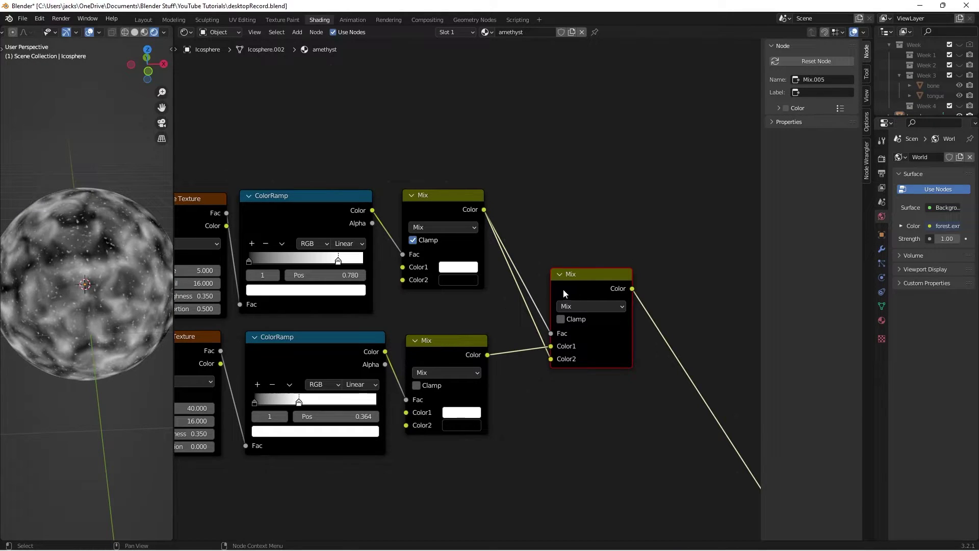
middle_click_drag(44, 304, 127, 284)
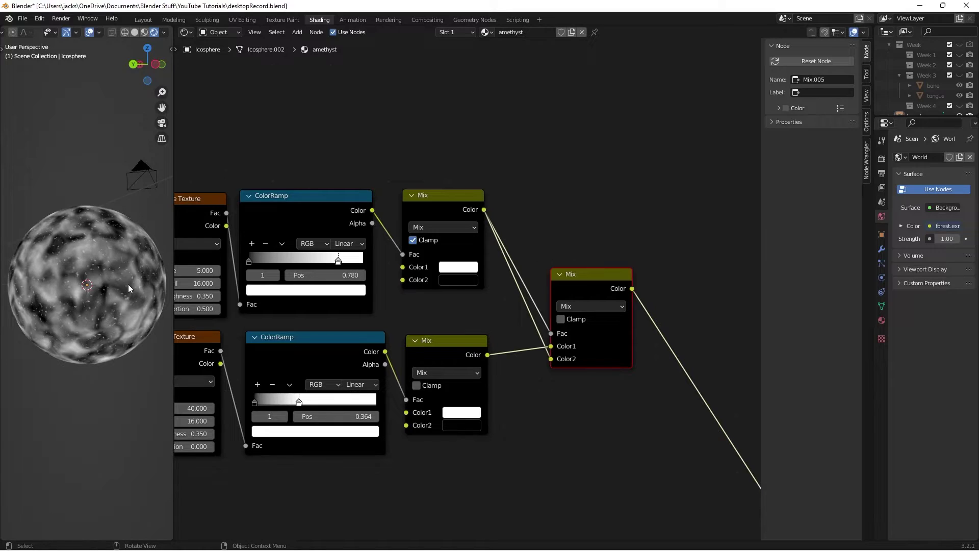
key("ctrl+s")
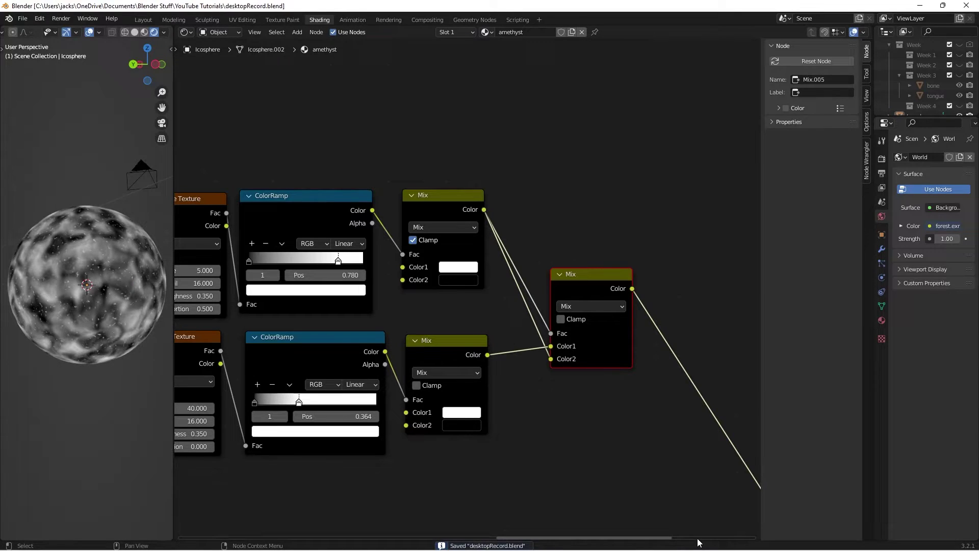
Step: Move the two rows of Noise Texture, ColorRamp and Mix nodes together with the third Mix node up past the Mapping node
scroll(617, 404, "down", 3)
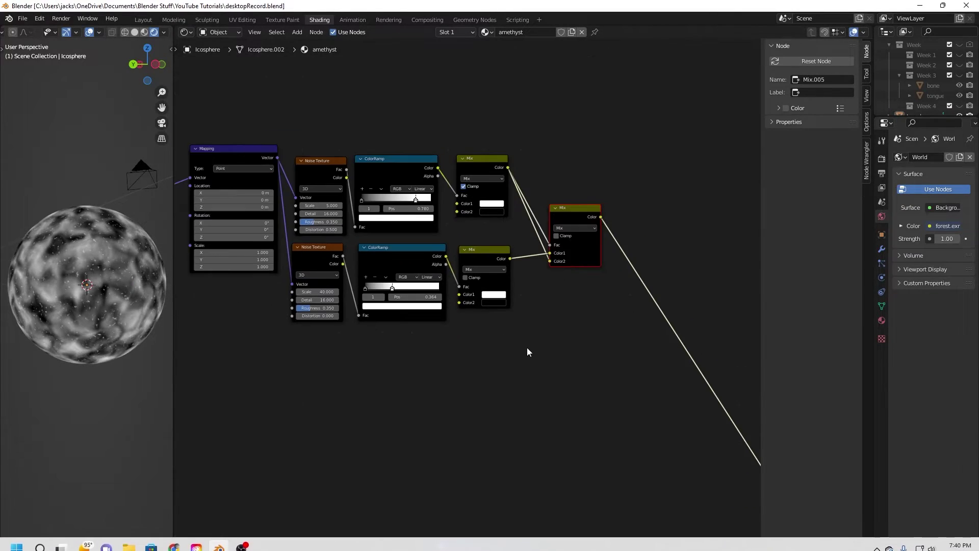
left_click_drag(297, 118, 572, 351)
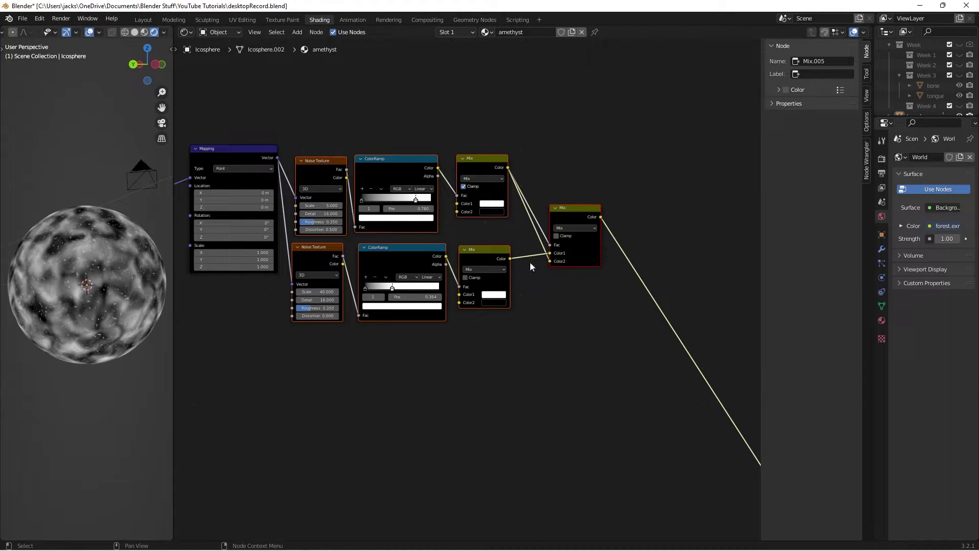
key("g")
left_click(481, 144)
left_click(529, 174)
Step: Enable Clamp on the second and third Mix nodes and save the file
scroll(551, 176, "down", 1)
middle_click_drag(566, 176, 507, 294)
scroll(439, 247, "up", 4)
left_click(411, 253)
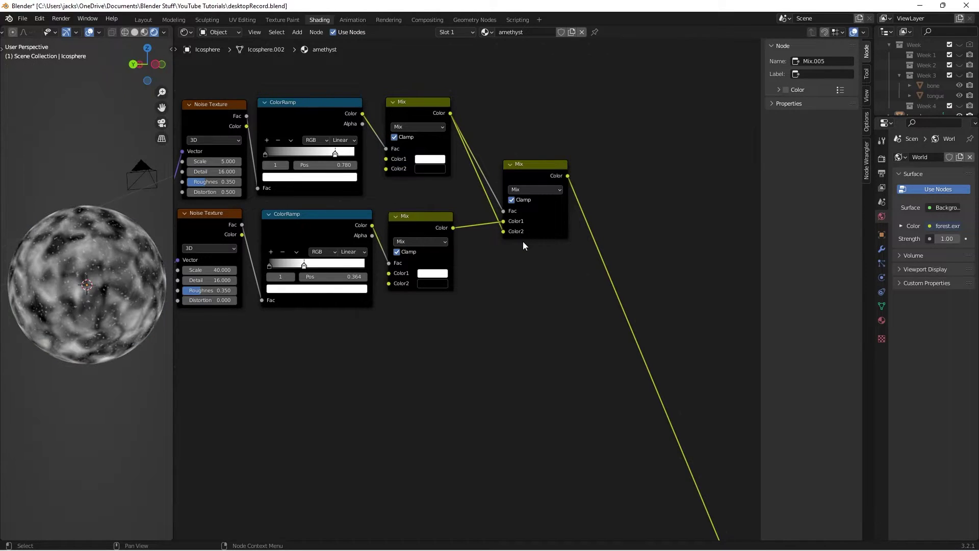
key("ctrl+s")
Step: Add a third Noise Texture node below the other two and connect the Mapping node's Vector output to it
middle_click_drag(383, 351, 500, 259)
scroll(504, 254, "down", 2)
key("shift+a")
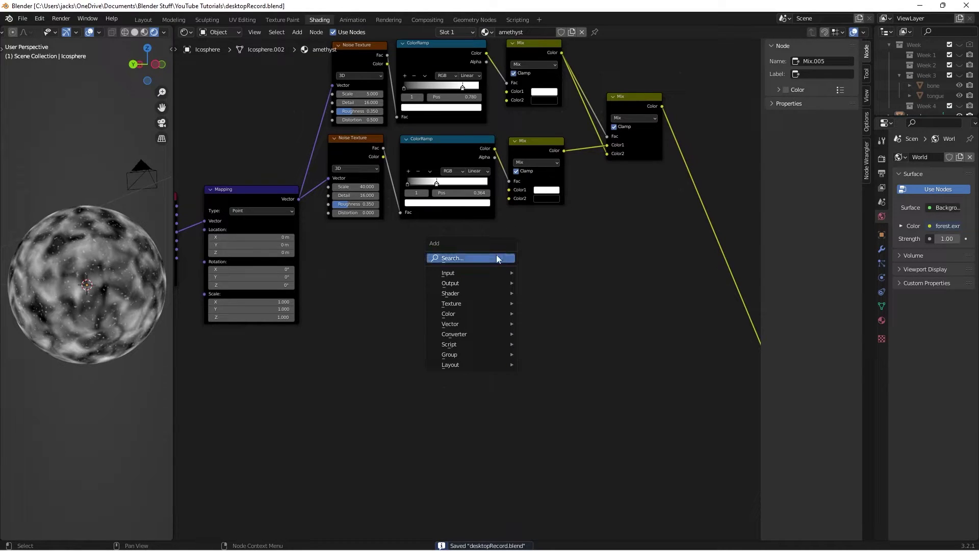
left_click(497, 258)
type("noise")
key("Down")
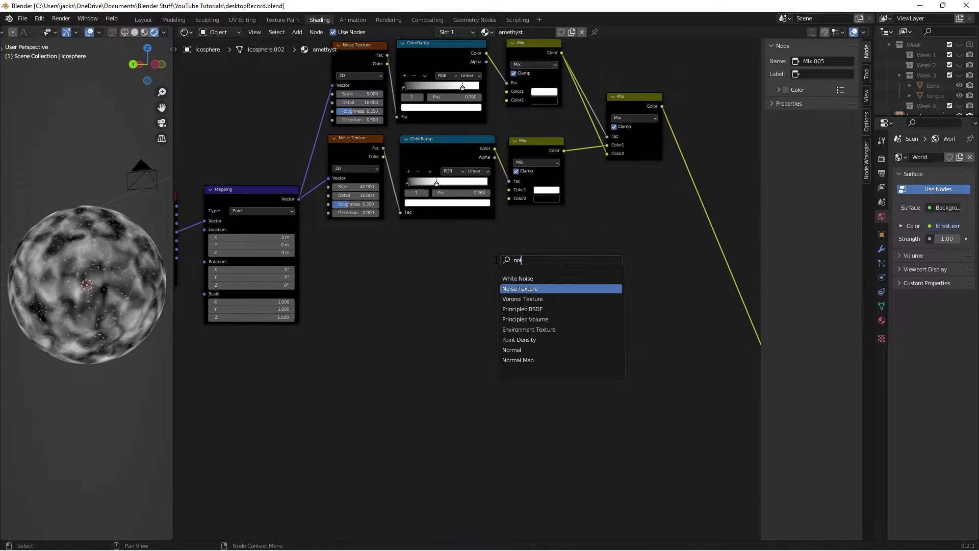
key("Return")
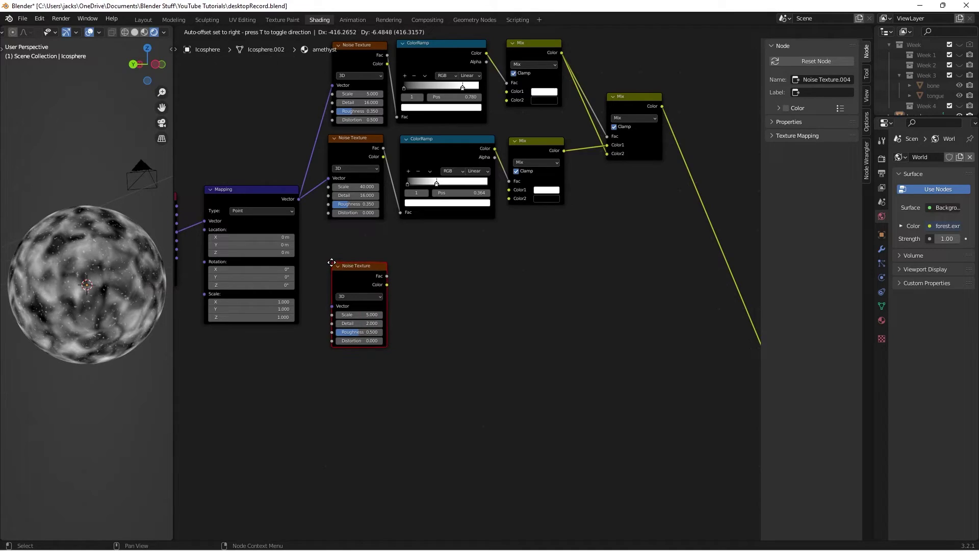
left_click(334, 247)
left_click_drag(299, 199, 354, 294)
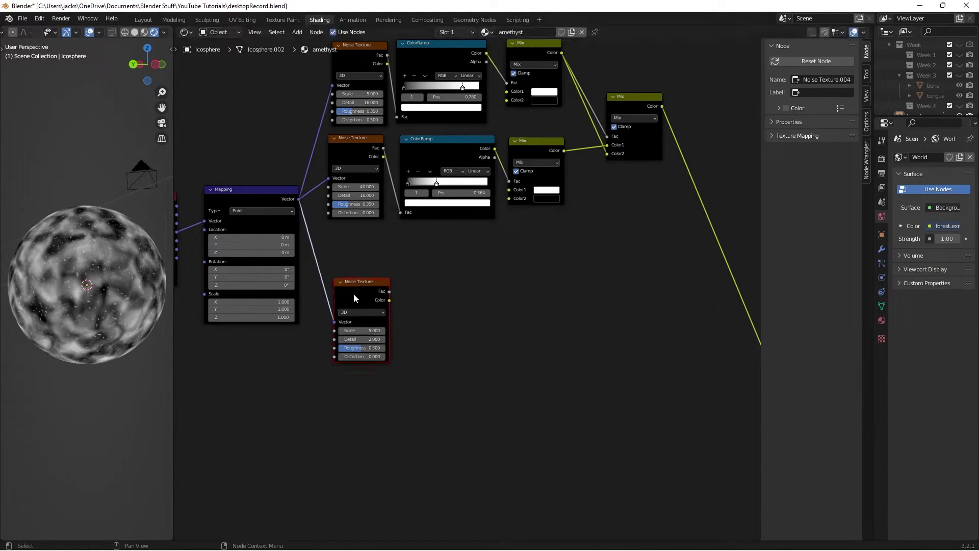
Step: Preview the third Noise Texture on the sphere and line the node up beneath the other two Noise Texture nodes
scroll(354, 293, "up", 1)
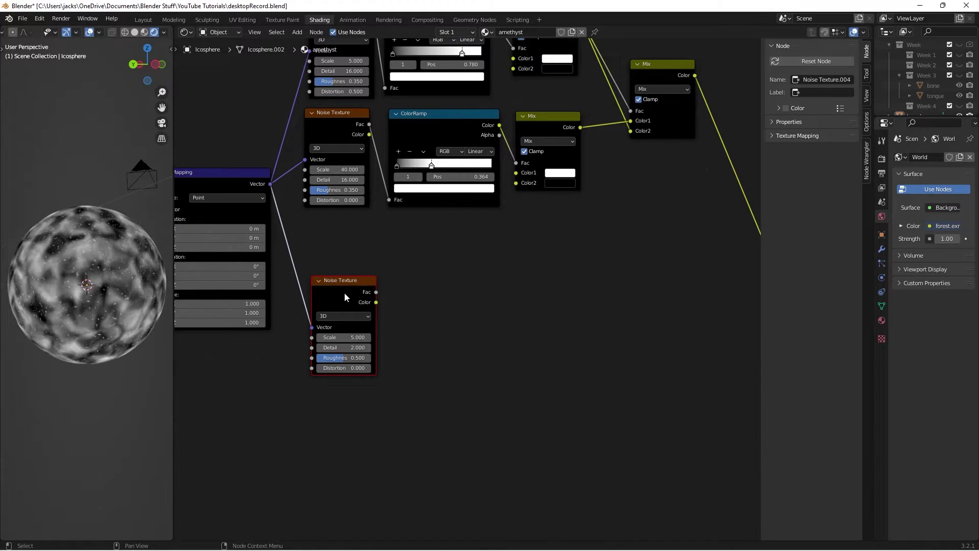
left_click(344, 292, "ctrl+shift")
mouse_move(344, 293)
left_mouse_down()
mouse_move(354, 264)
mouse_move(337, 277)
left_mouse_up()
scroll(63, 281, "up", 3)
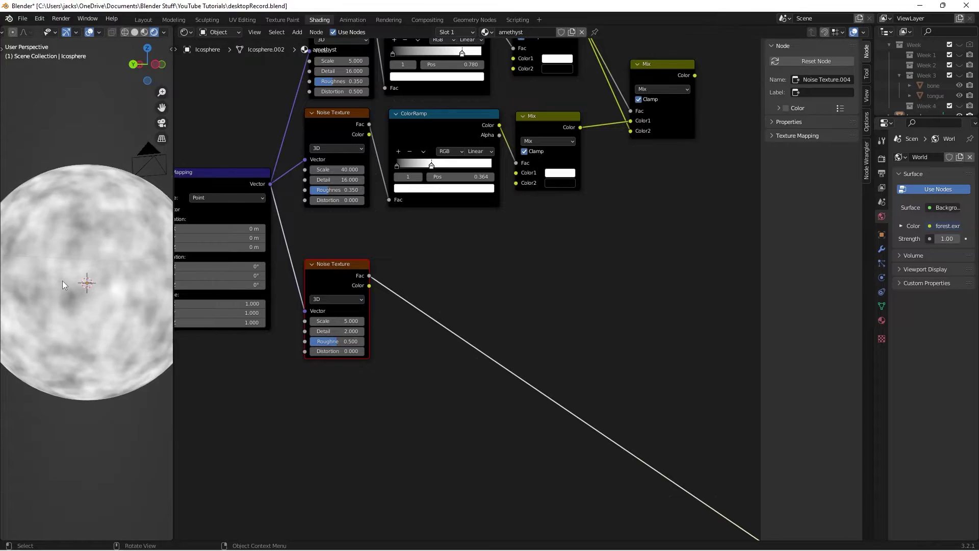
middle_click_drag(62, 280, 91, 281)
scroll(76, 281, "down", 1)
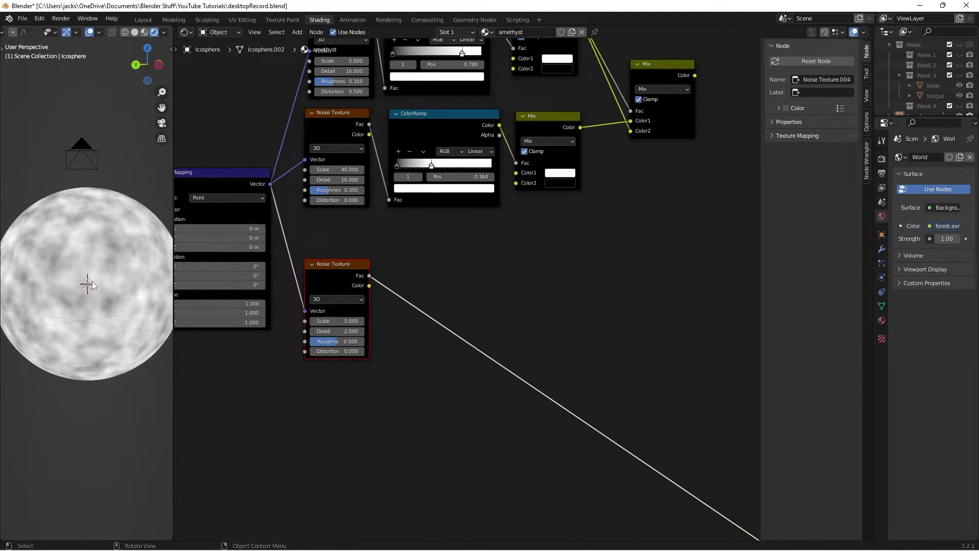
Step: Add a ColorRamp node fed by the third Noise Texture's Fac output and place it beside that node
key("shift+a")
type("co")
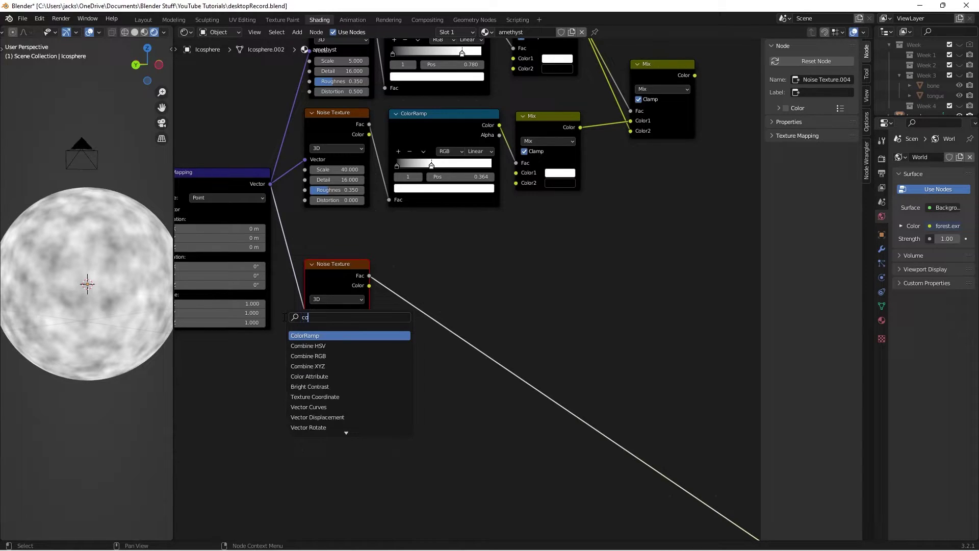
type("lor")
key("Return")
left_click(403, 252)
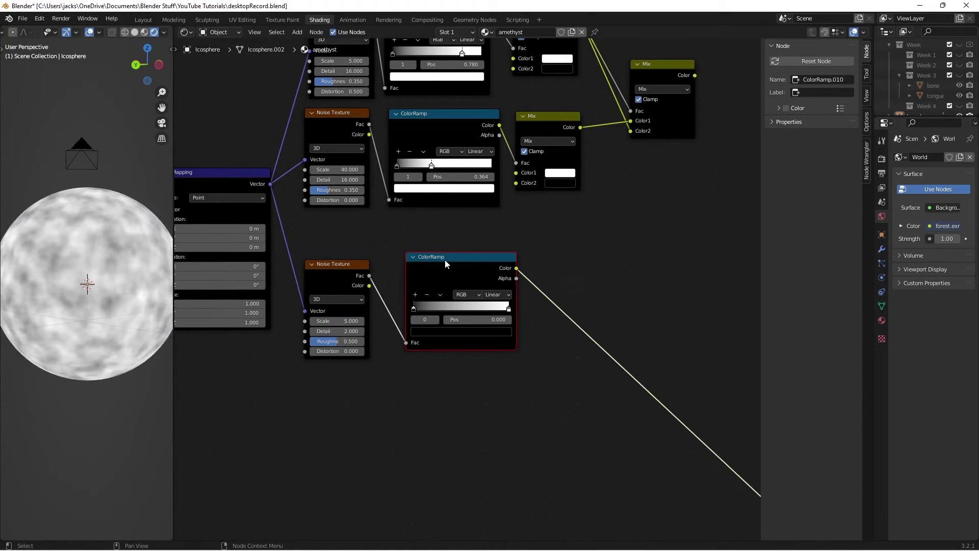
left_click_drag(444, 259, 430, 265)
left_click(430, 244)
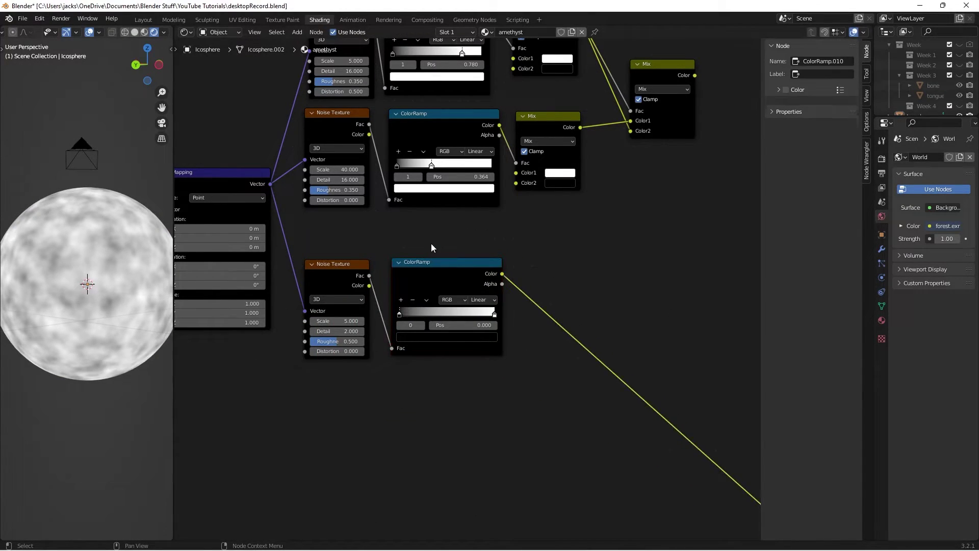
Step: Set the first color stop of the new ColorRamp to hex 2C1943
left_click(410, 337)
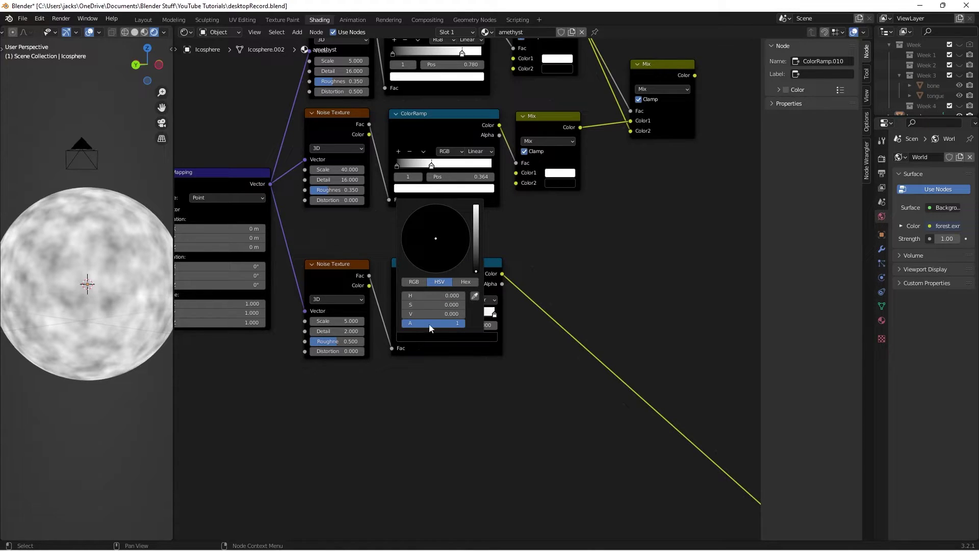
scroll(463, 277, "up", 3)
left_click(352, 379)
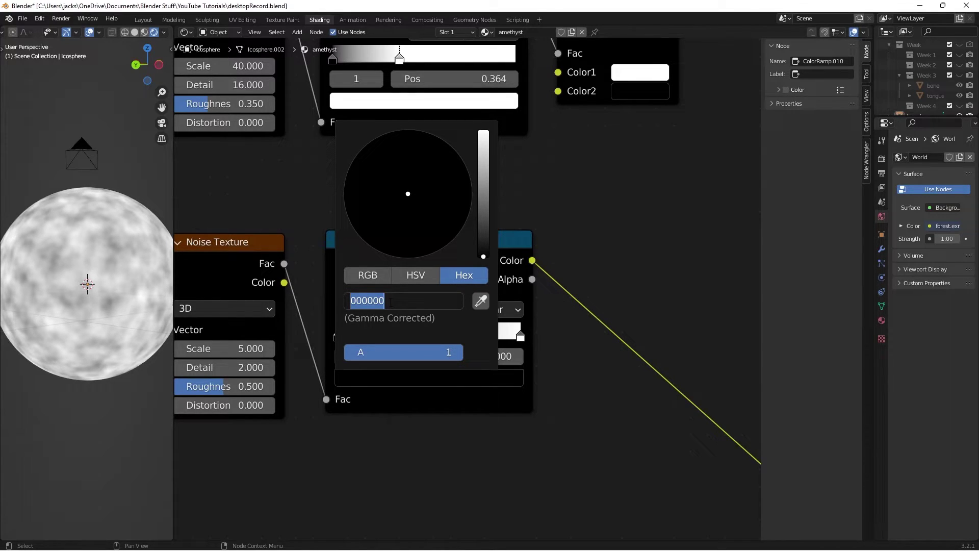
type("2C")
type("1943")
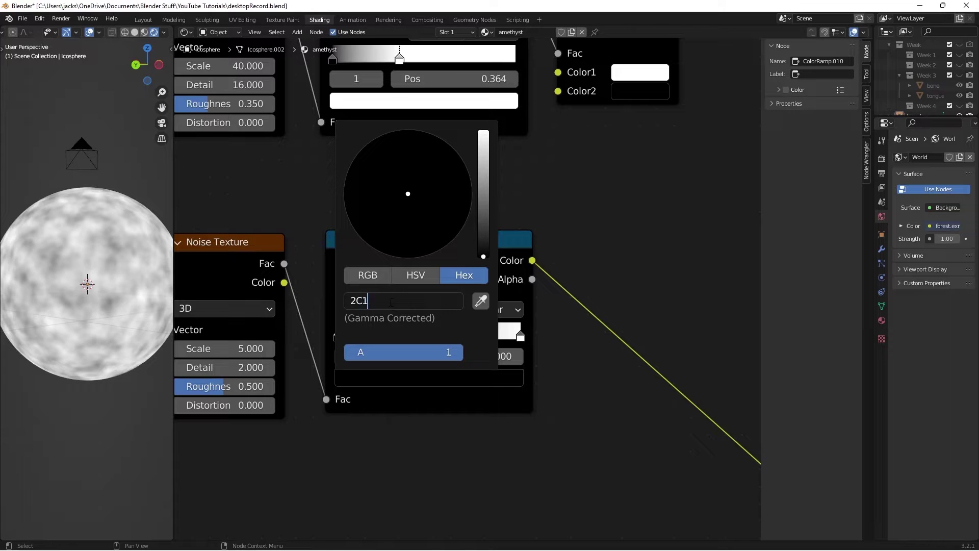
key("Return")
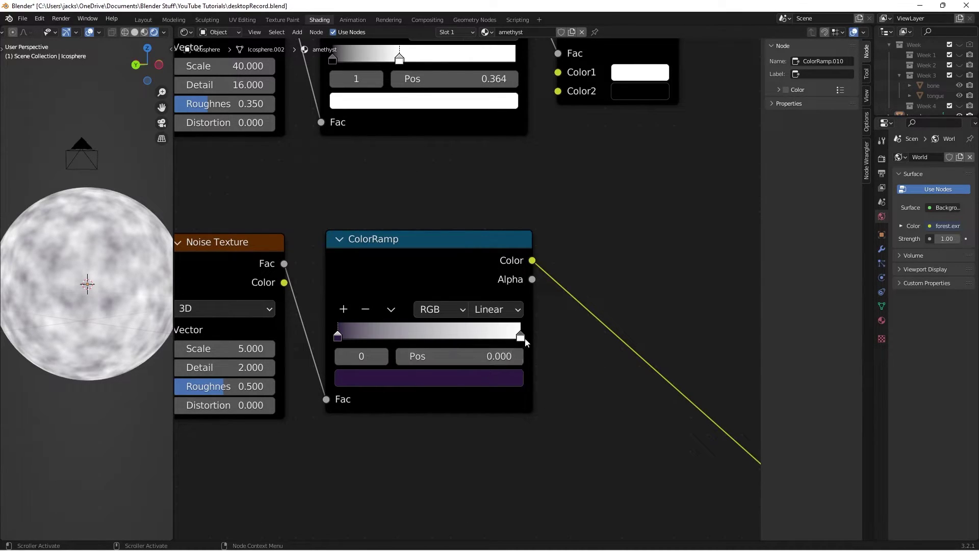
Step: Set the last color stop of the new ColorRamp to hex B960FF and save the file
left_click(521, 336)
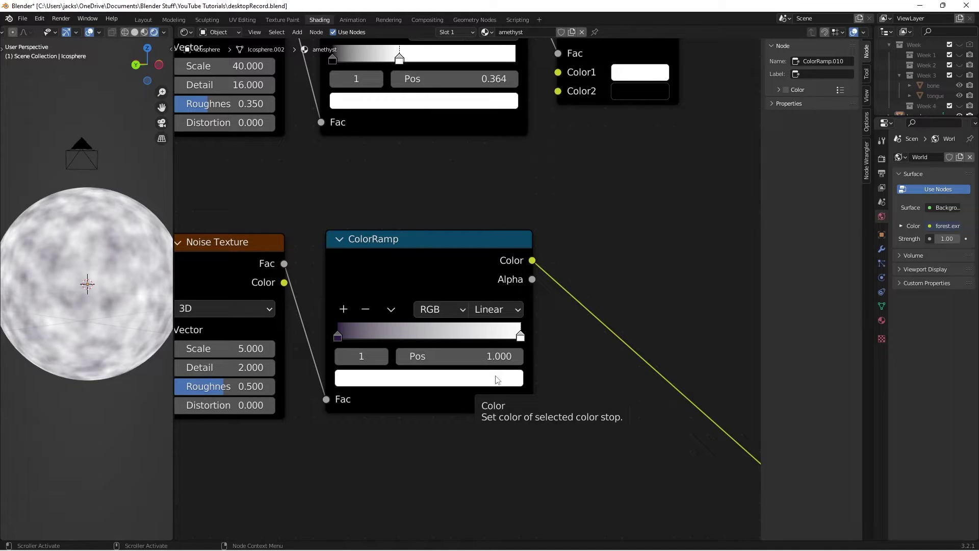
left_click(481, 383)
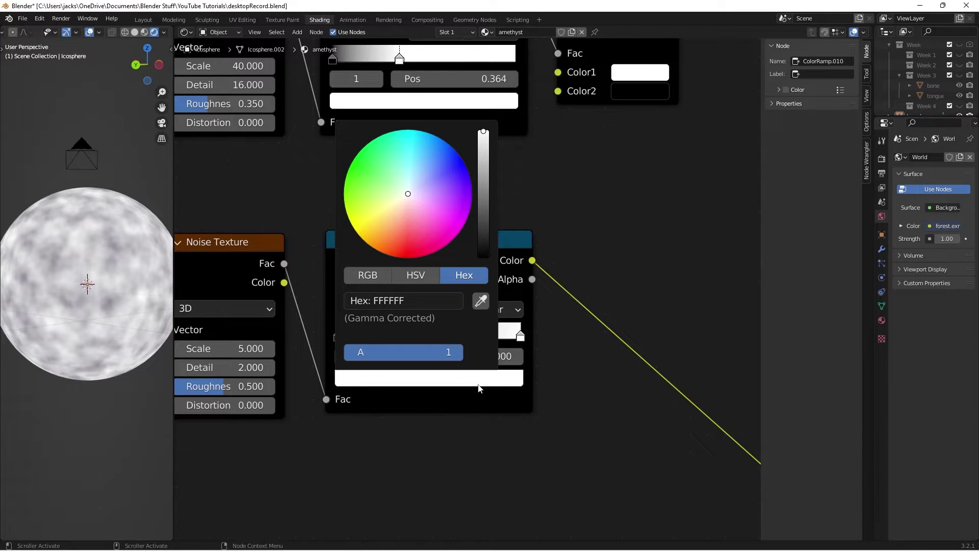
left_click(427, 300)
type("B960FF")
key("Return")
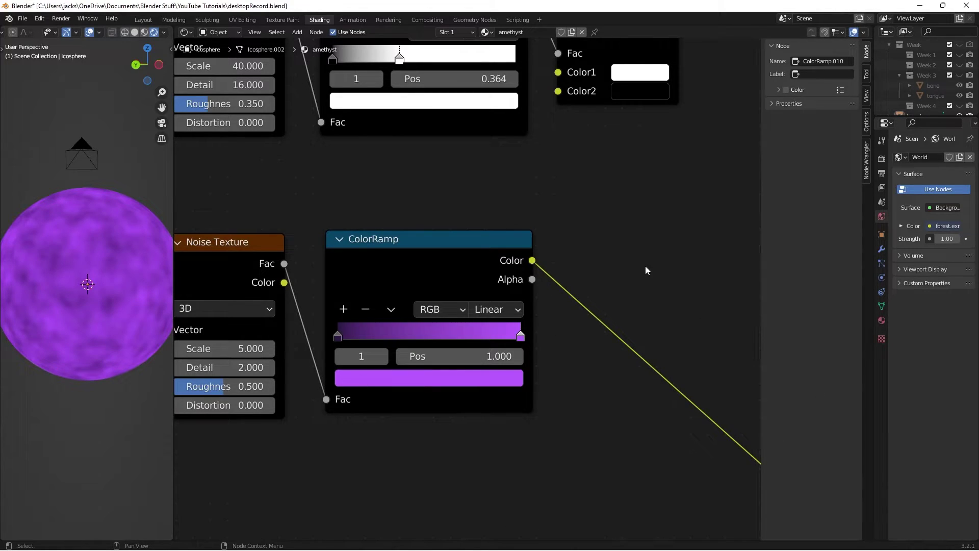
left_click(494, 247)
key("ctrl+s")
Step: Add a fourth MixRGB node and place it beyond the third Mix node, between the upper rows and the purple ColorRamp row
middle_click_drag(595, 216, 540, 246)
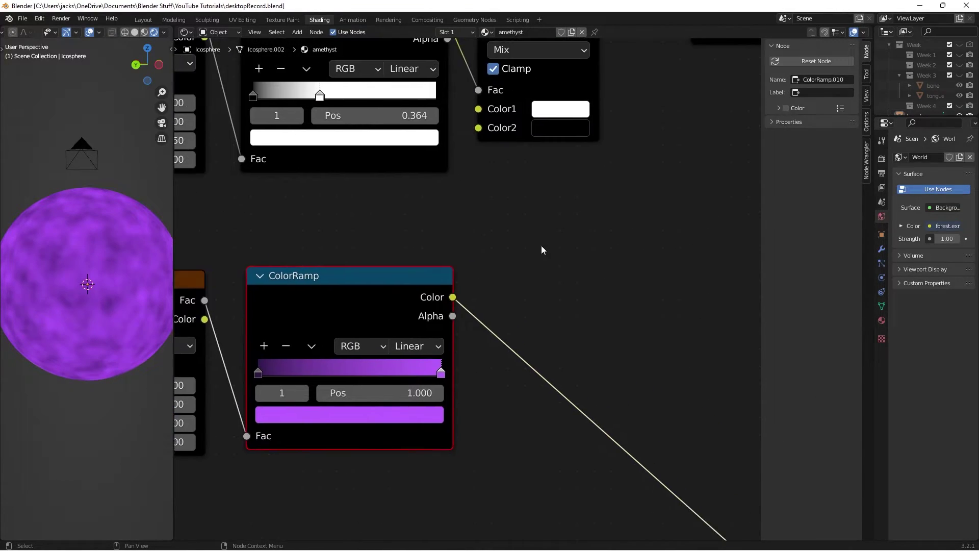
scroll(542, 250, "down", 2)
middle_click_drag(658, 199, 623, 225)
key("shift+a")
left_click(622, 222)
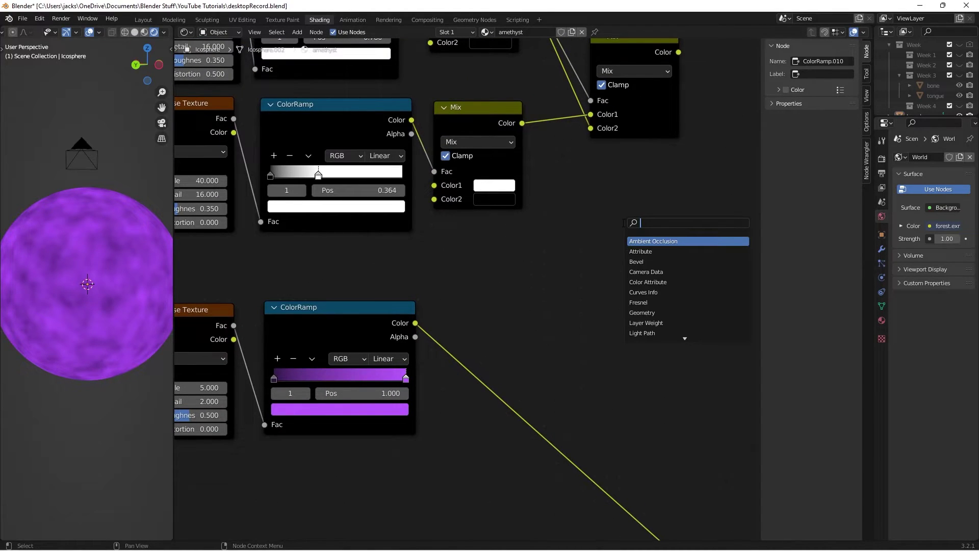
type("mix")
key("Return")
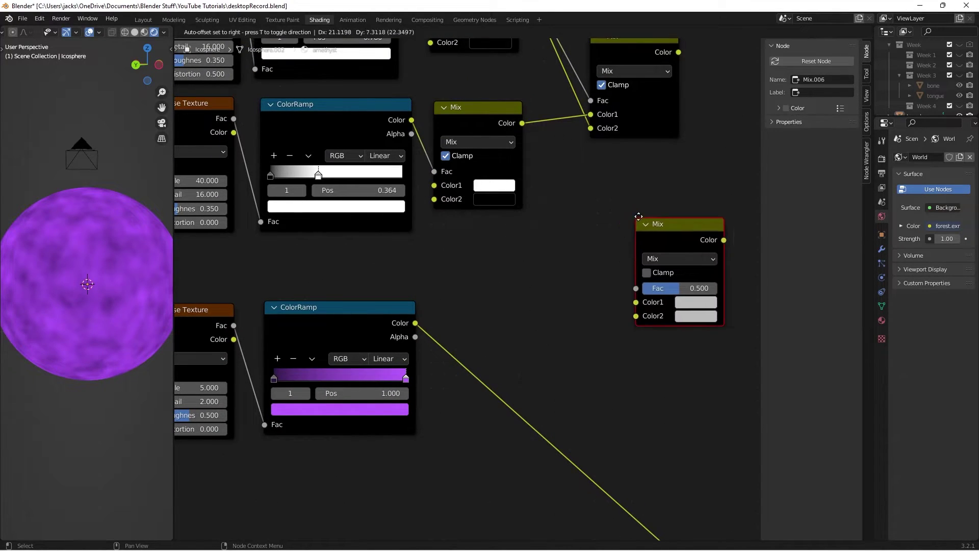
scroll(665, 211, "down", 5)
middle_click_drag(655, 180, 561, 192)
left_click_drag(558, 252, 590, 245)
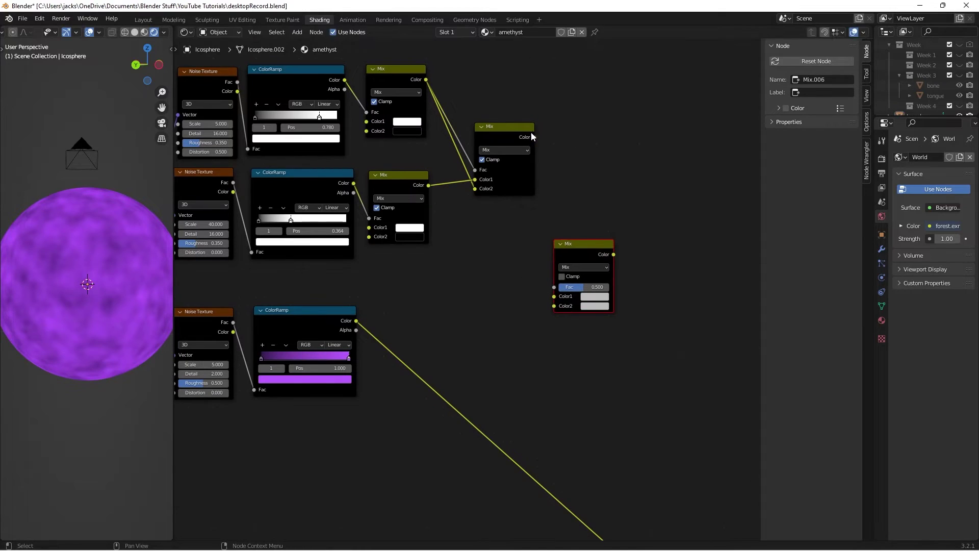
Step: Connect the third Mix node to the fourth's Fac and the purple ColorRamp to its Color1, enable Clamp and preview the fourth Mix node
left_click_drag(534, 137, 556, 289)
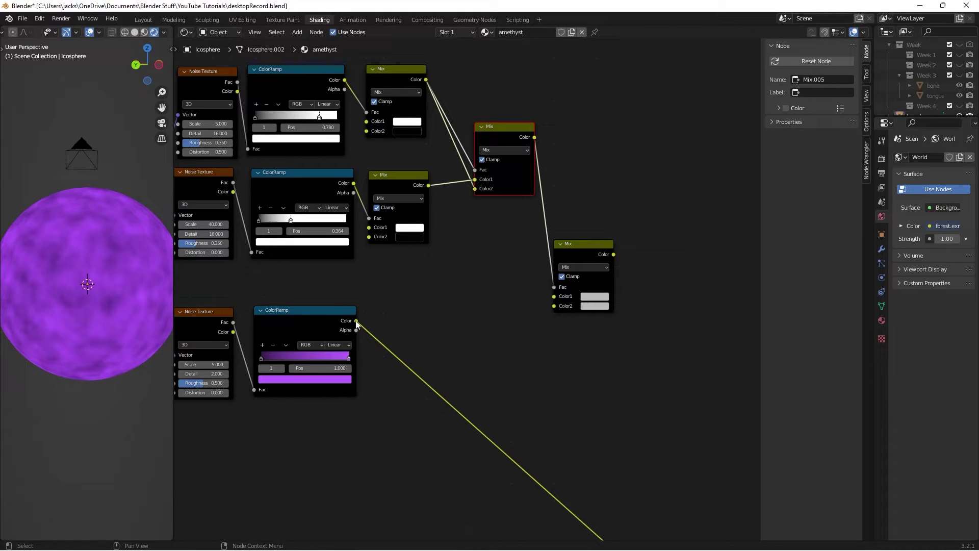
left_click_drag(356, 320, 554, 296)
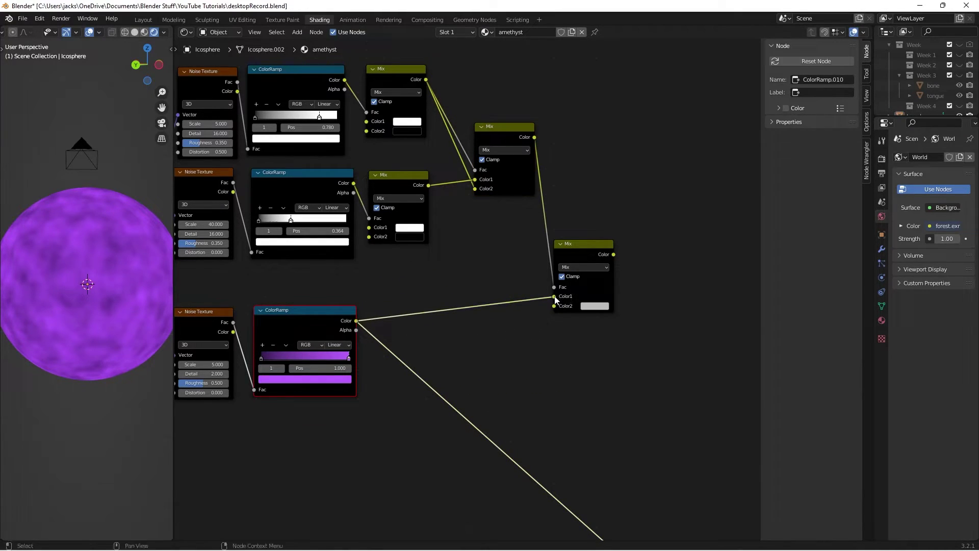
left_click(594, 306)
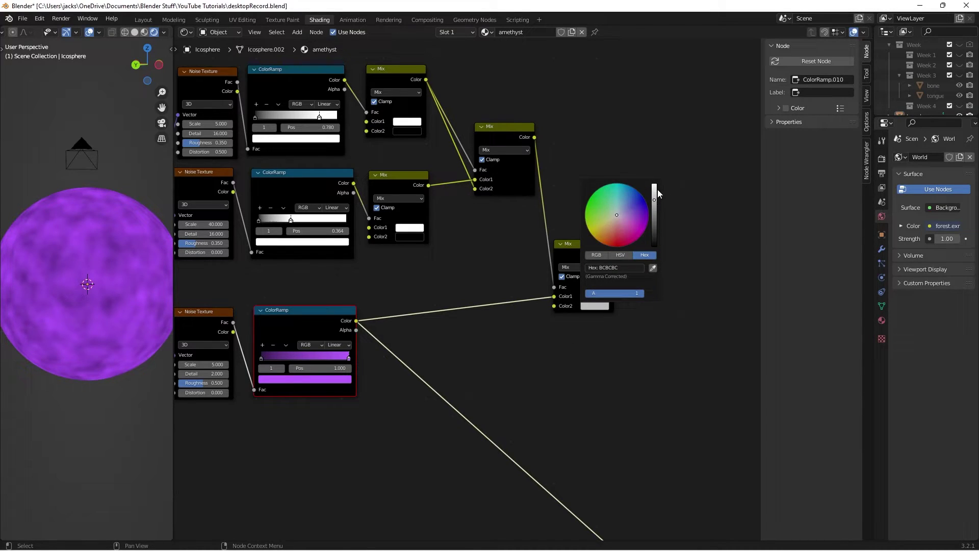
left_click(587, 461)
left_click(580, 249, "ctrl+shift")
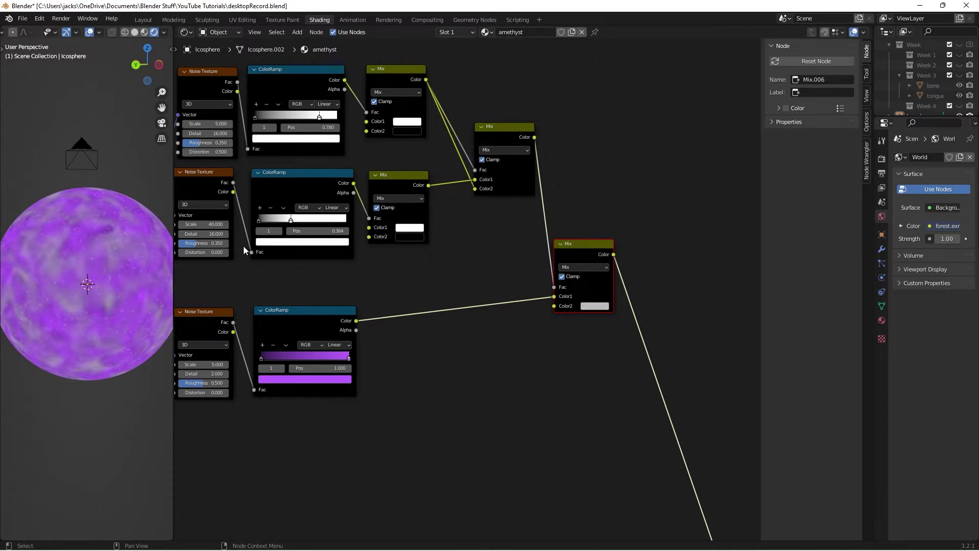
Step: Inspect the purple color mix from another side of the sphere and save the file
middle_click_drag(24, 274, 90, 277)
scroll(92, 277, "up", 2)
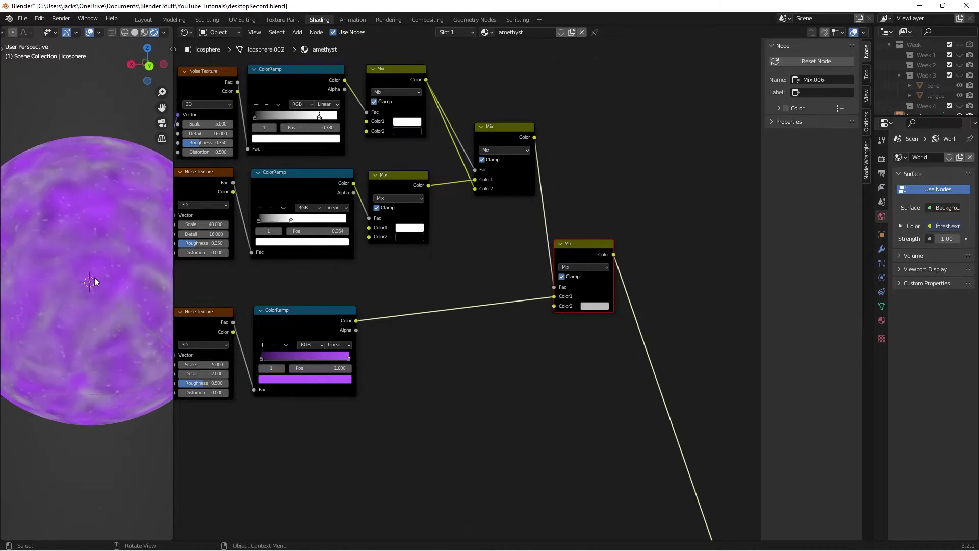
scroll(551, 337, "down", 3)
left_click(551, 337)
key("ctrl+s")
Step: Move all the color nodes, from Texture Coordinate to the fourth Mix node, to just above the Transmission frame
middle_click_drag(574, 319, 564, 227)
middle_click_drag(538, 264, 572, 239)
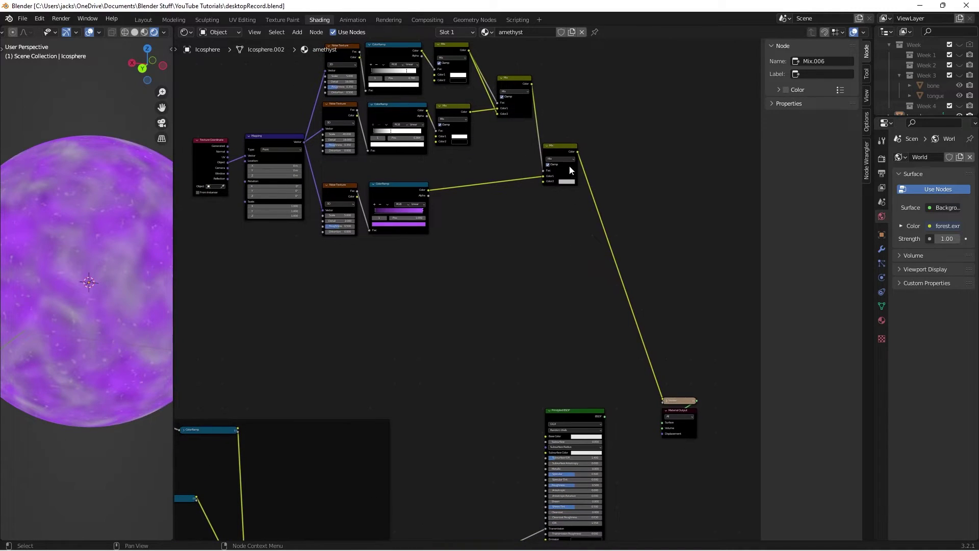
scroll(286, 228, "down", 2)
left_click_drag(272, 94, 571, 282)
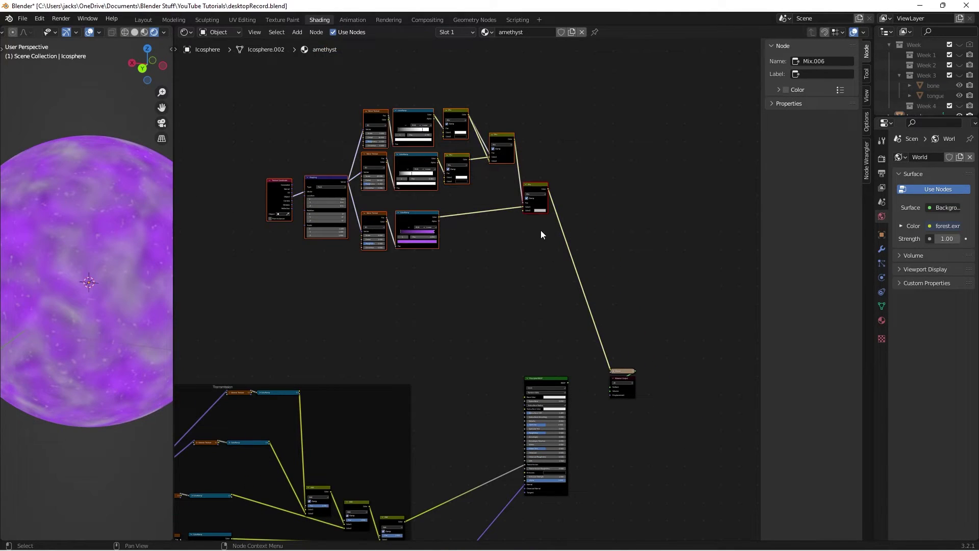
key("g")
left_click(448, 339)
middle_click_drag(458, 343, 524, 262)
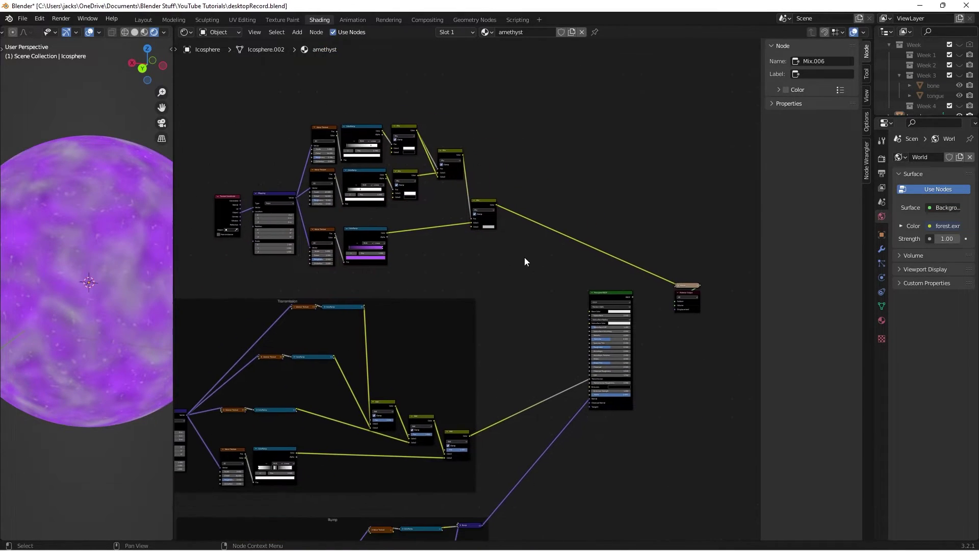
Step: Connect the fourth Mix node's Color output to the Principled BSDF's Base Color and Roughness inputs and save the file
scroll(508, 174, "up", 2)
left_click_drag(507, 174, 634, 320)
middle_click_drag(593, 356, 555, 291)
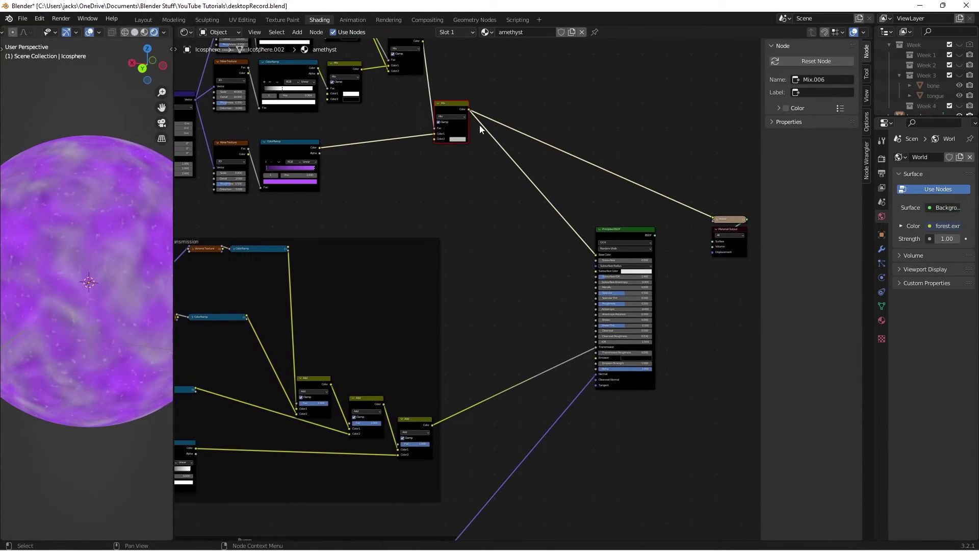
left_click_drag(469, 110, 595, 304)
scroll(594, 304, "up", 1)
key("ctrl+s")
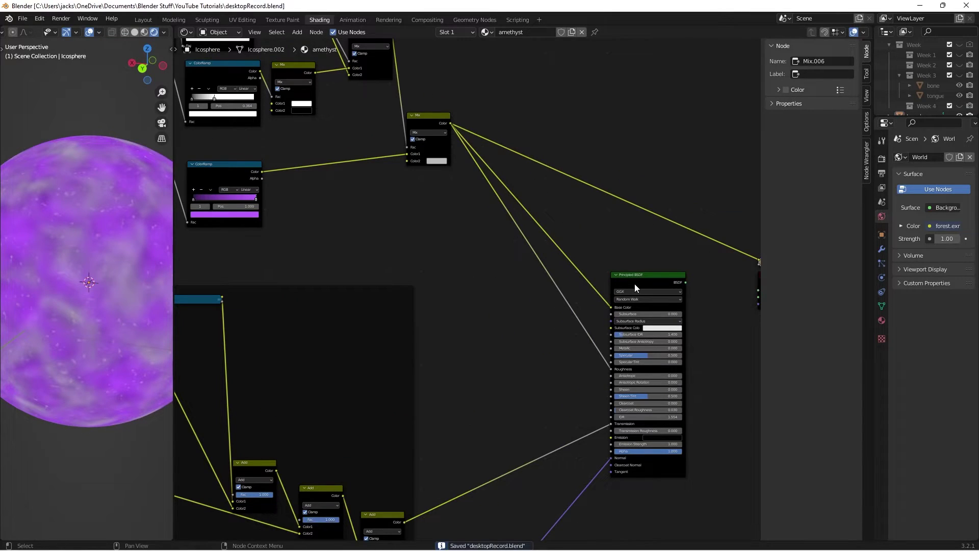
Step: Output the Principled BSDF to the material, inspect the sphere, and view it in the Layout workspace with the Cycles render engine
left_click(636, 284, "ctrl+shift")
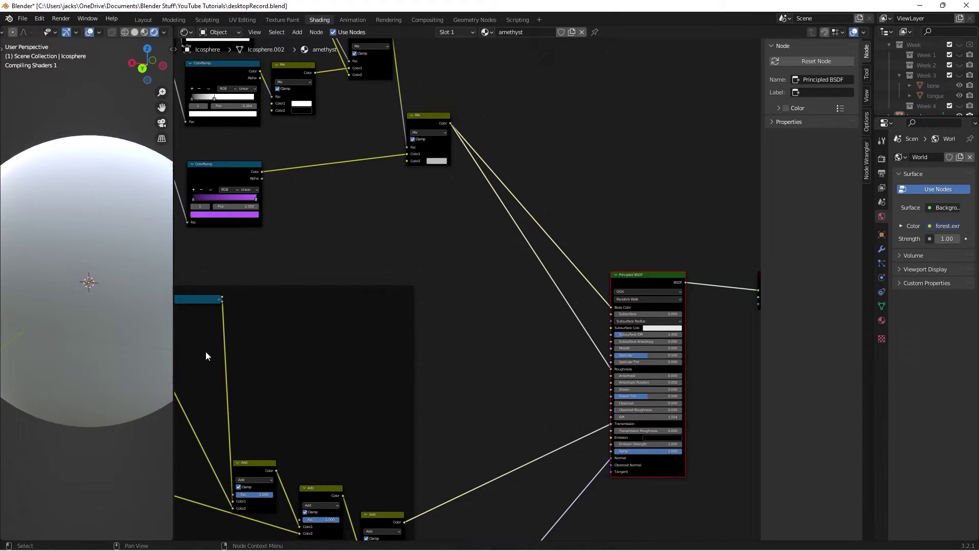
middle_click_drag(155, 341, 115, 270)
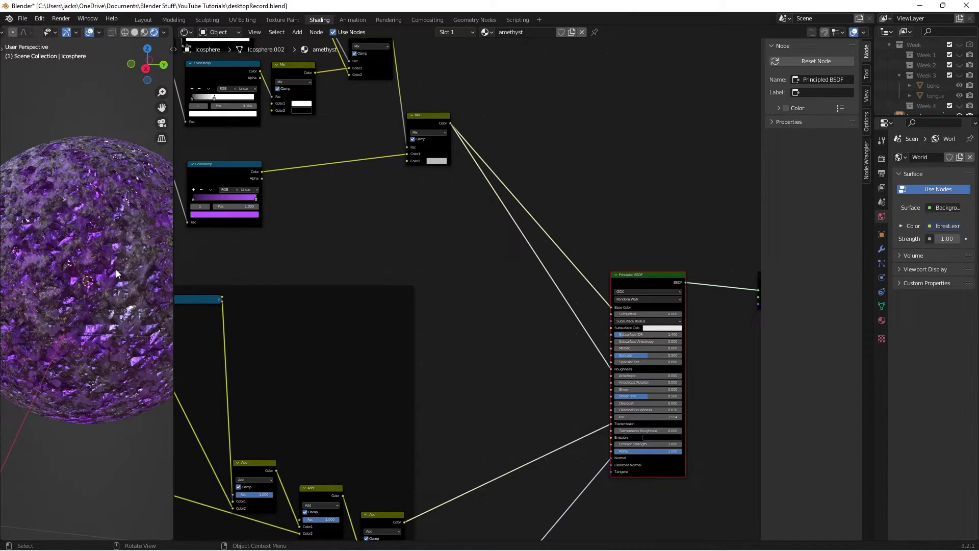
left_click(143, 20)
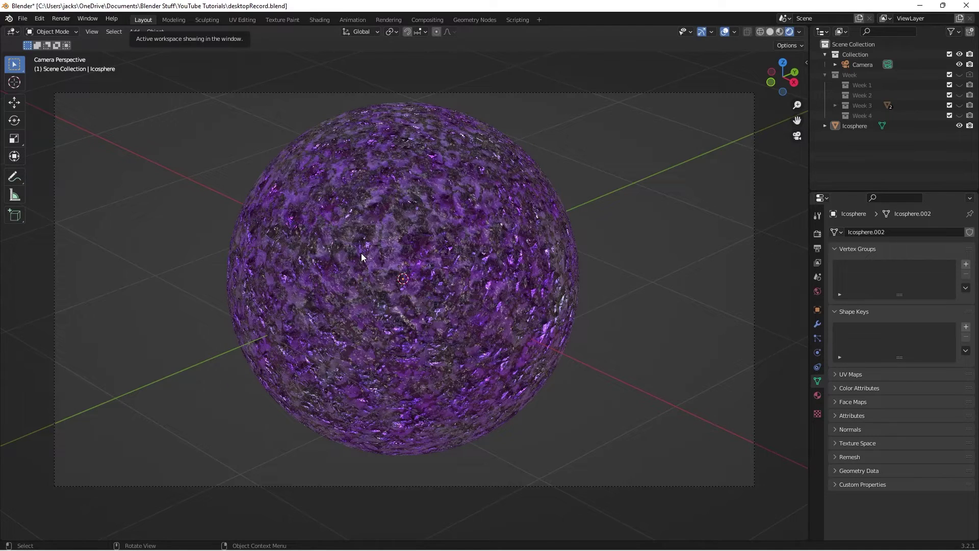
left_click(817, 234)
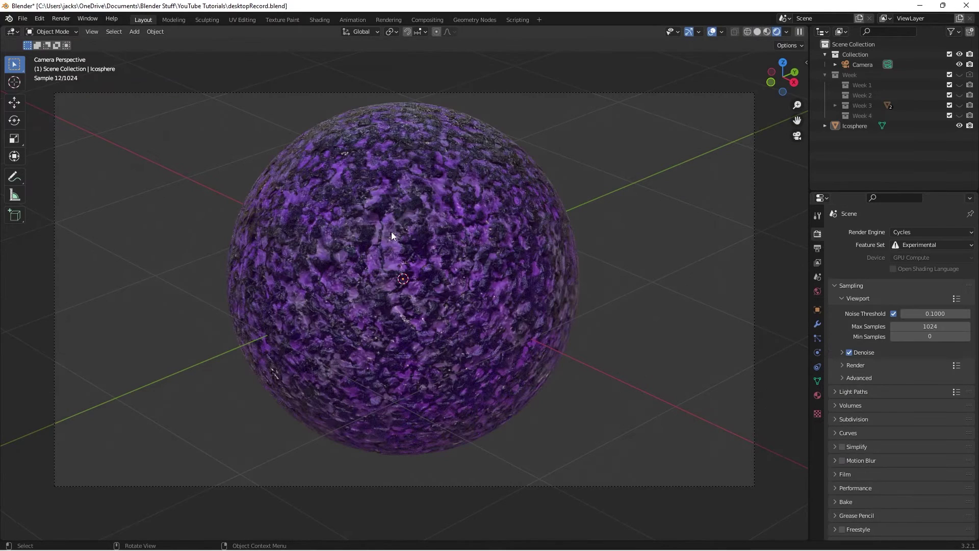
Step: In the Shading workspace, preview the ColorRamp fed by the Transmission frame's Noise Texture and inspect it on the sphere
left_click(388, 231)
left_click(183, 192)
left_click(314, 21)
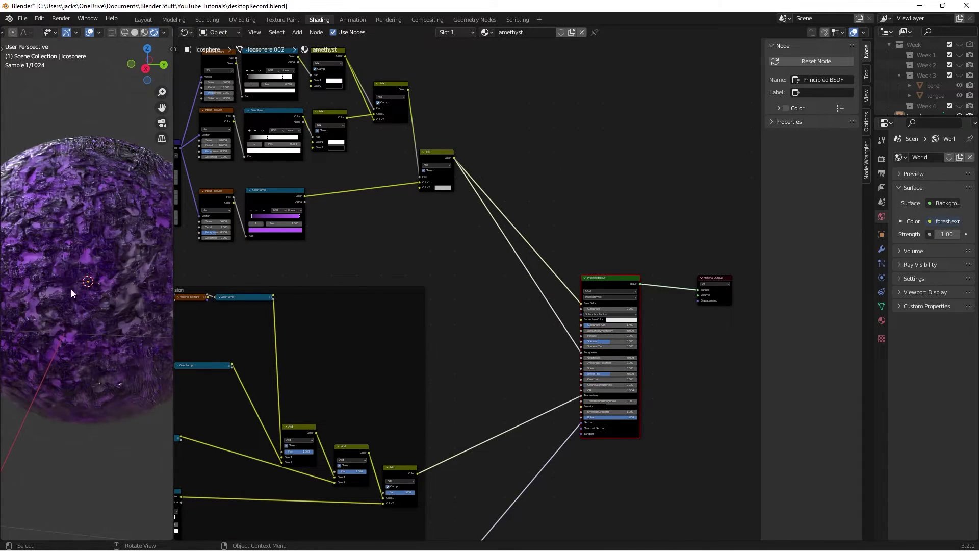
middle_click_drag(288, 299, 445, 150)
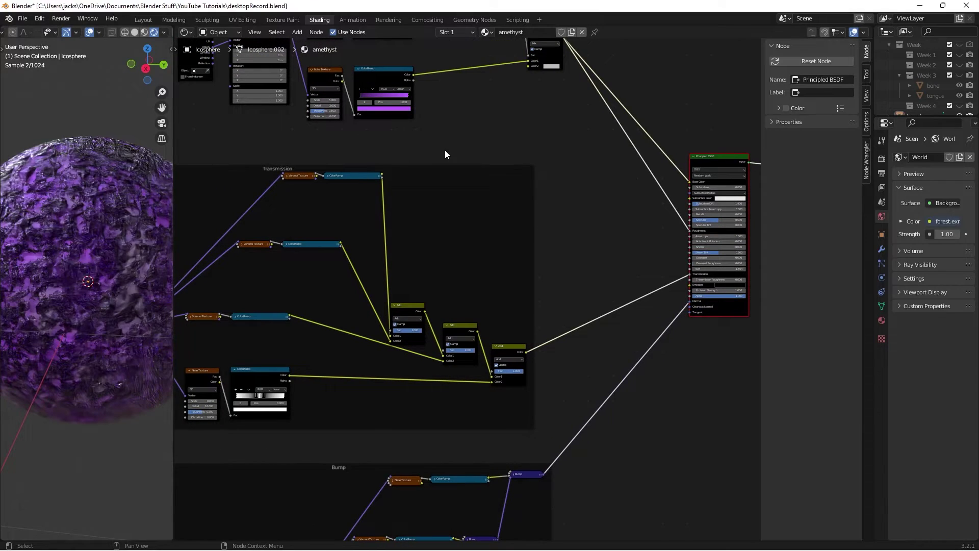
scroll(555, 185, "up", 3)
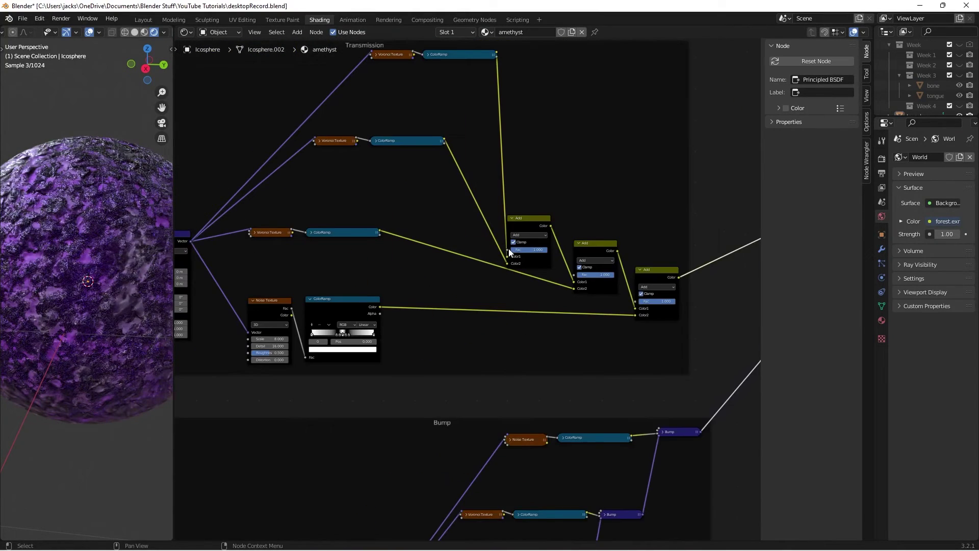
scroll(562, 219, "down", 2)
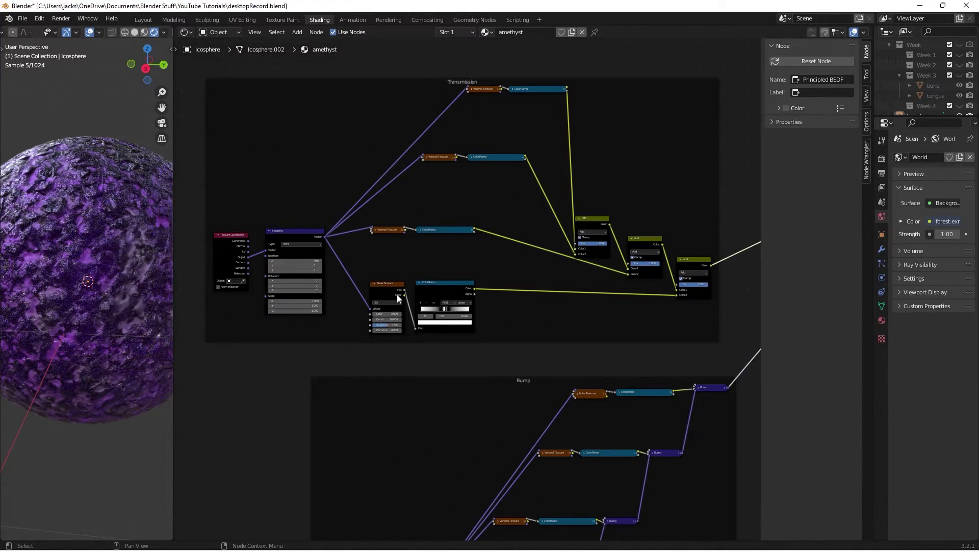
left_click(441, 286)
left_click_drag(440, 283, 451, 289)
left_click(451, 289, "ctrl+shift")
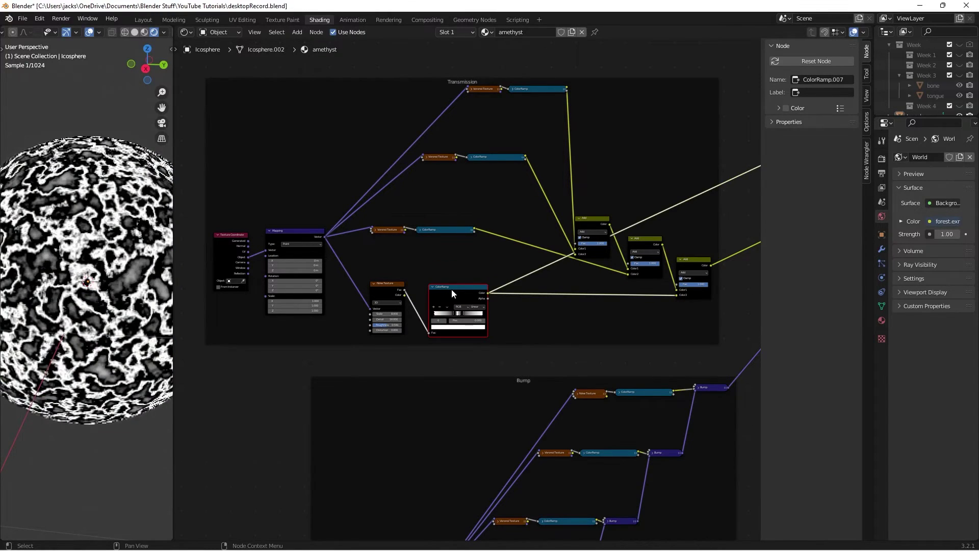
middle_click_drag(97, 244, 105, 254)
scroll(94, 240, "down", 2)
scroll(105, 256, "up", 2)
Step: Expand the uppermost Bump node in the Bump frame and set its Strength to 0.025
middle_click_drag(639, 350, 526, 308)
scroll(525, 308, "up", 1)
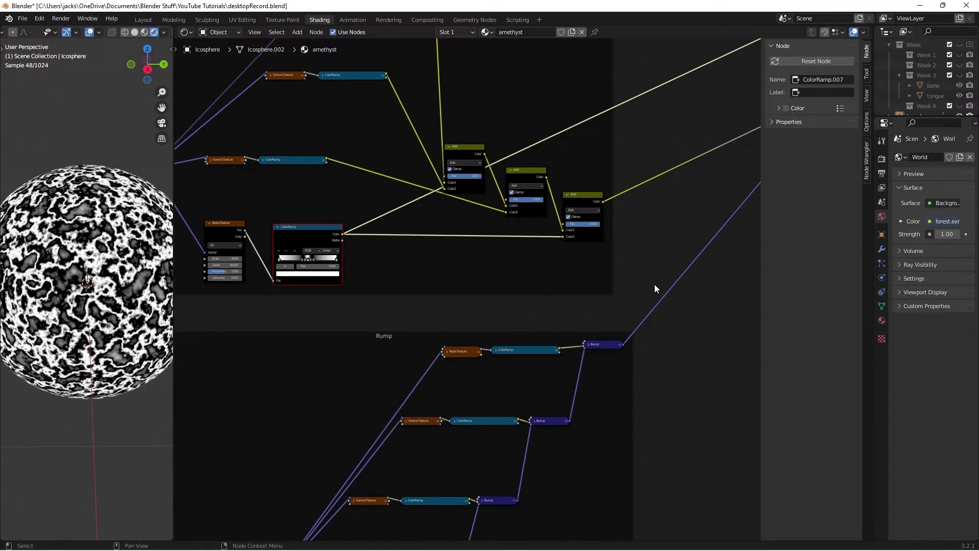
left_click(590, 344)
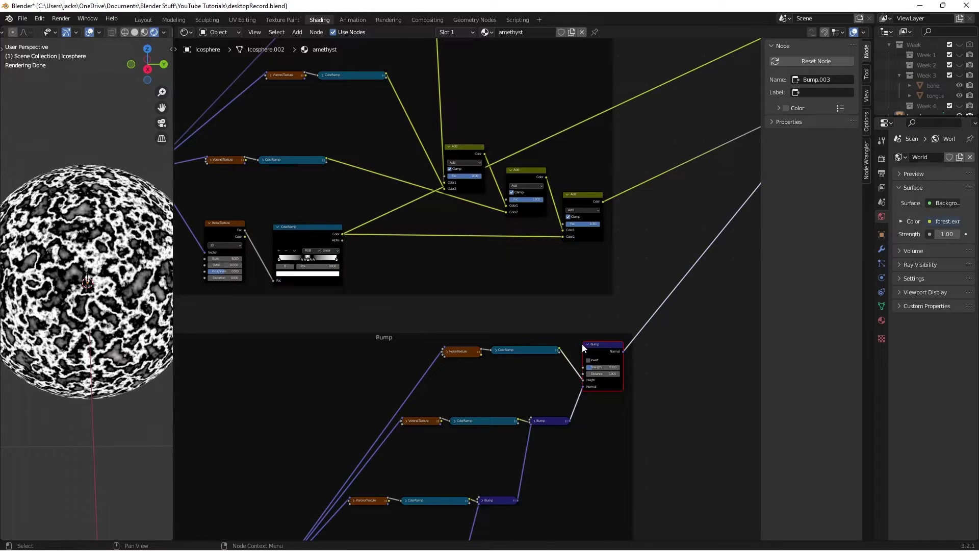
scroll(586, 338, "up", 3)
middle_click_drag(591, 332, 579, 219)
scroll(579, 219, "up", 2)
left_click(590, 271)
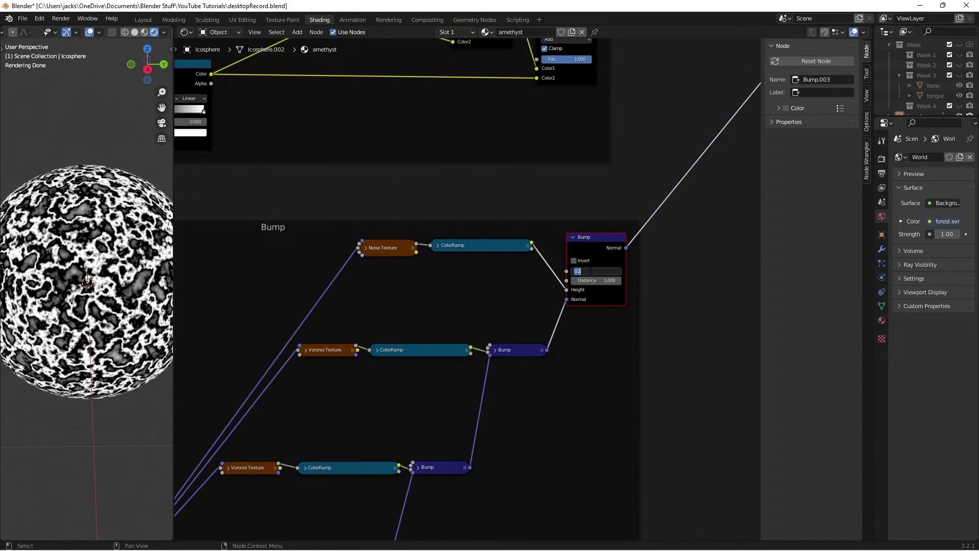
type("0.025")
key("Return")
Step: Output the Principled BSDF to the material again, check the sphere, and save the file
left_click(695, 84)
middle_click_drag(705, 54, 549, 245)
scroll(556, 235, "down", 5)
middle_click_drag(592, 192, 544, 234)
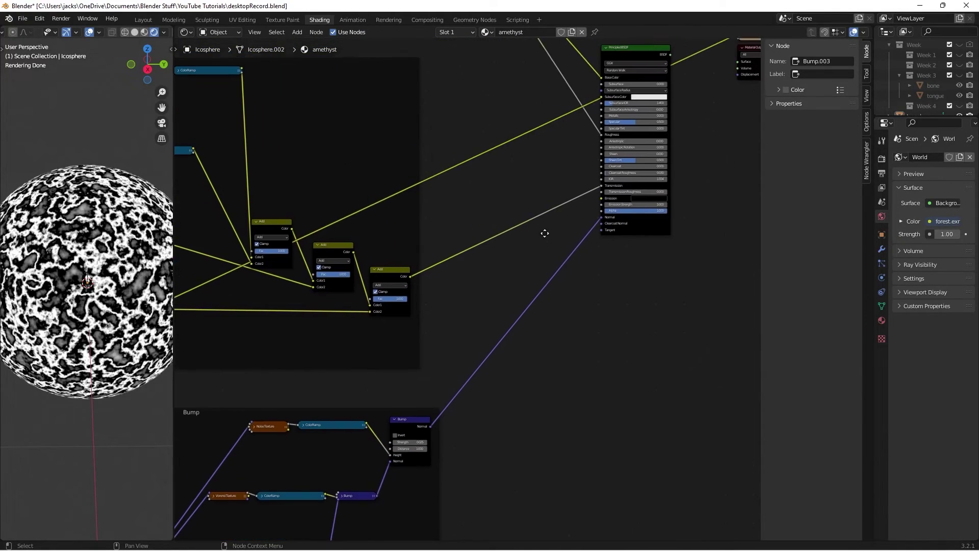
left_click(658, 225, "ctrl+shift")
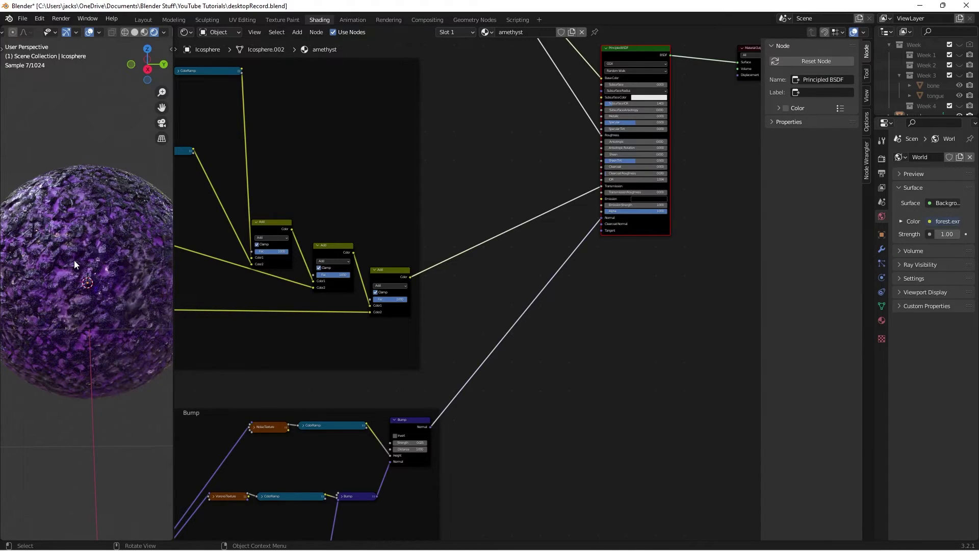
left_click(110, 303)
left_click(81, 427)
key("ctrl+s")
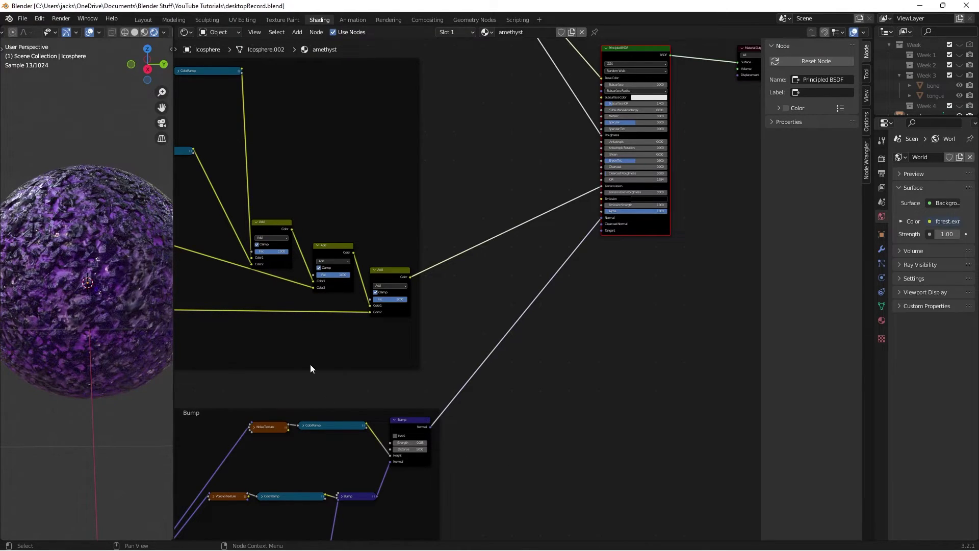
Step: Preview the Transmission noise ColorRamp and insert a new Bump node between the Bump frame's final node and the Principled BSDF's Normal input
middle_click_drag(310, 364, 549, 336)
scroll(549, 336, "up", 2)
left_click(313, 278, "ctrl+shift")
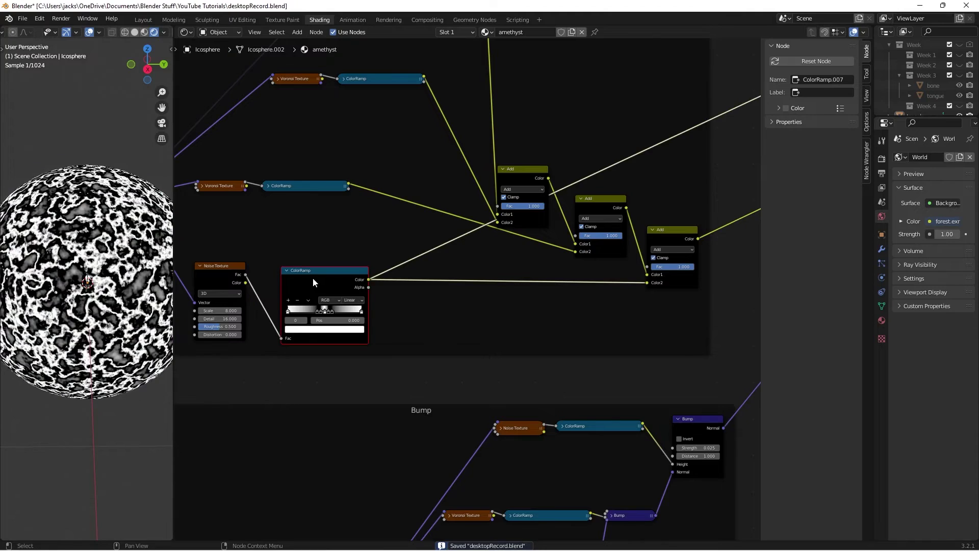
key("shift+a")
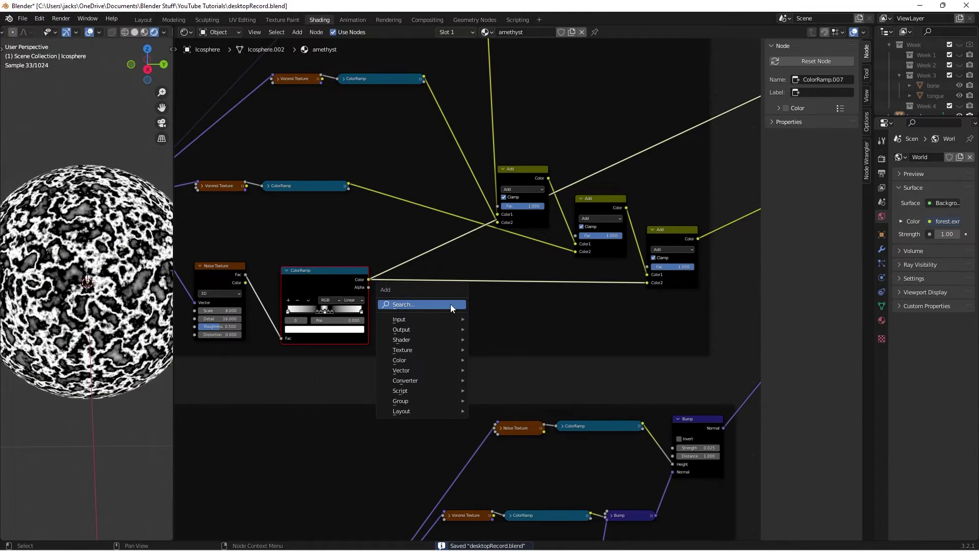
type("BUM")
key("Return")
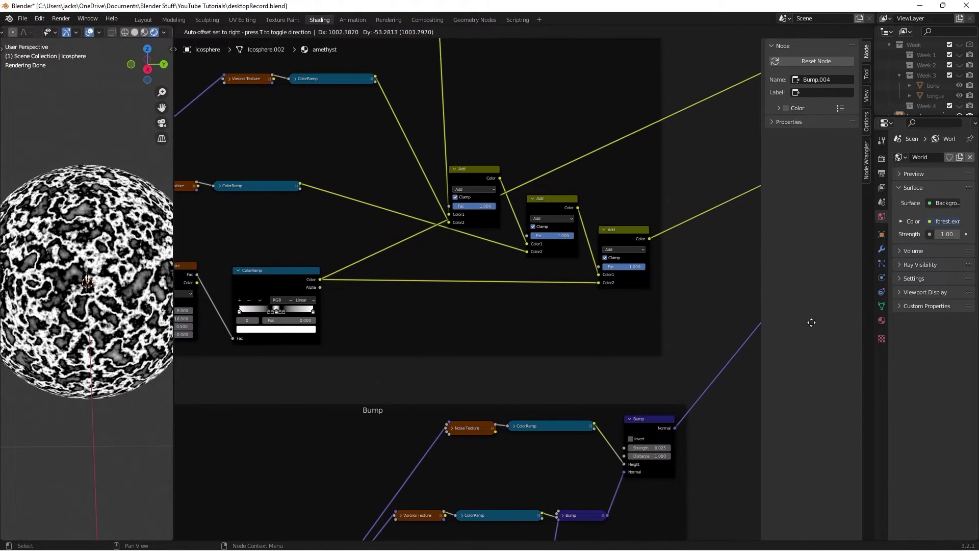
left_click(567, 282)
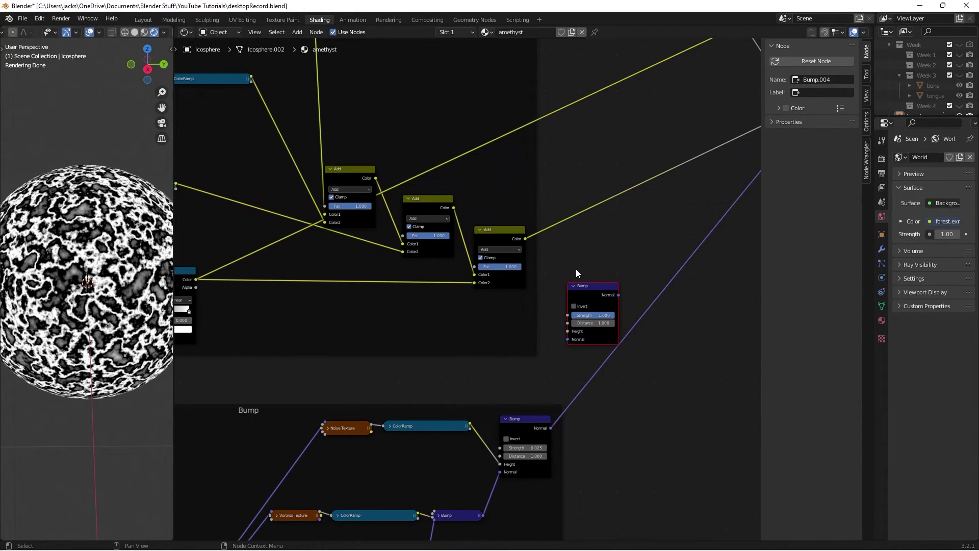
middle_click_drag(577, 268, 616, 244)
left_click_drag(631, 267, 660, 311)
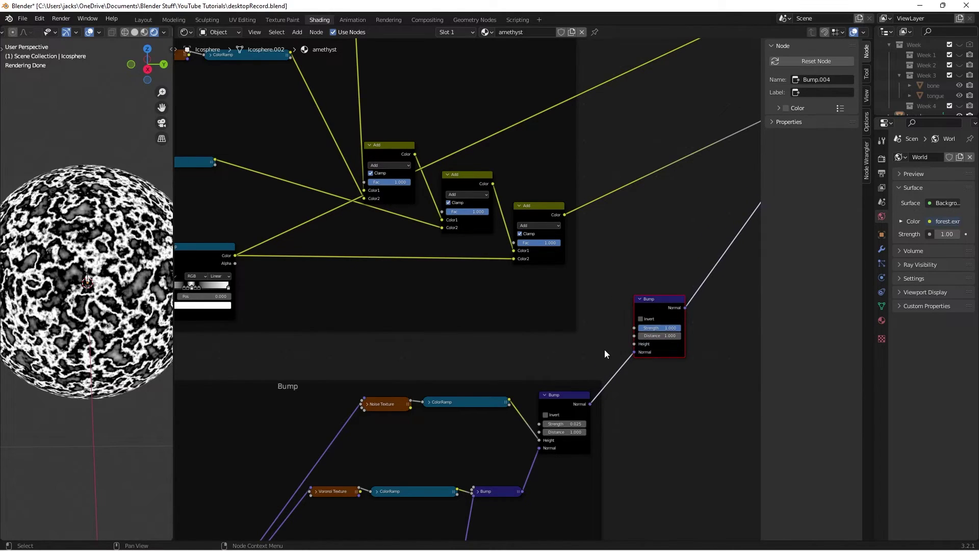
Step: Cut the link between the two Bump nodes and connect the Transmission noise ColorRamp's Color to the new Bump's Height
mouse_move(598, 352)
right_mouse_down("ctrl")
mouse_move(653, 375)
mouse_move(652, 385)
right_mouse_up("ctrl")
mouse_move(581, 337)
right_mouse_down("ctrl")
mouse_move(661, 402)
mouse_move(661, 418)
mouse_move(686, 407)
right_mouse_up("ctrl")
scroll(540, 371, "down", 1)
middle_click_drag(543, 371, 558, 371)
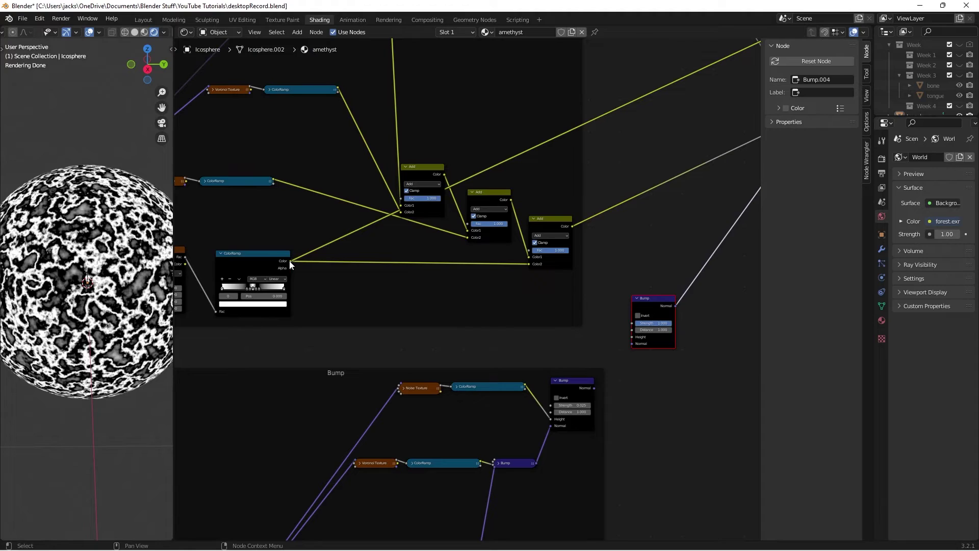
left_click_drag(289, 261, 632, 337)
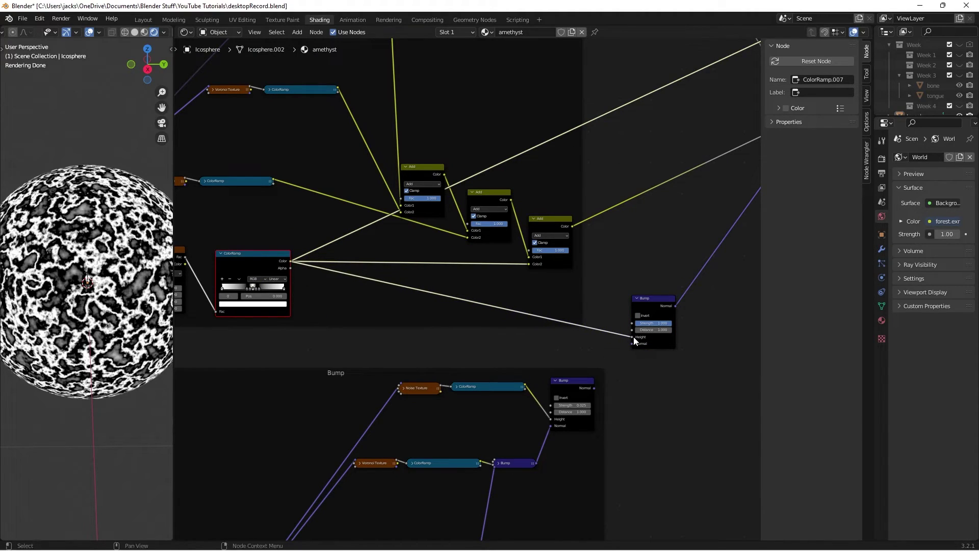
Step: Preview the new Bump node on the sphere, enable its Invert option, and set its Strength to 0.1
left_click(653, 308)
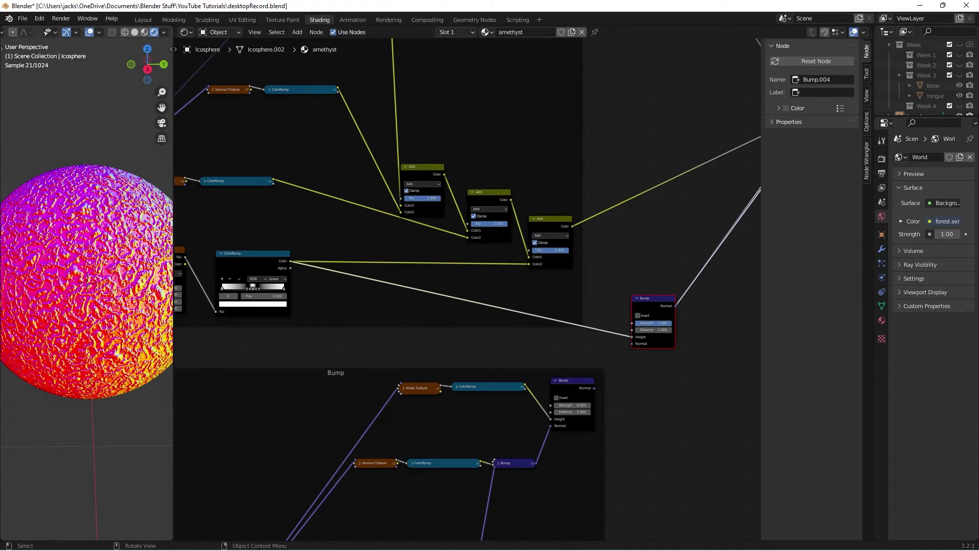
scroll(96, 263, "up", 2)
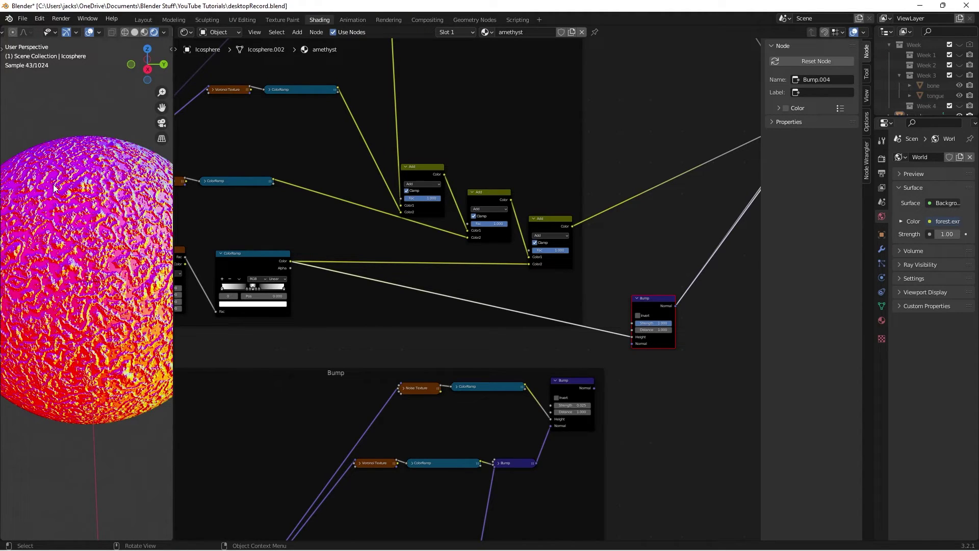
left_click(645, 316)
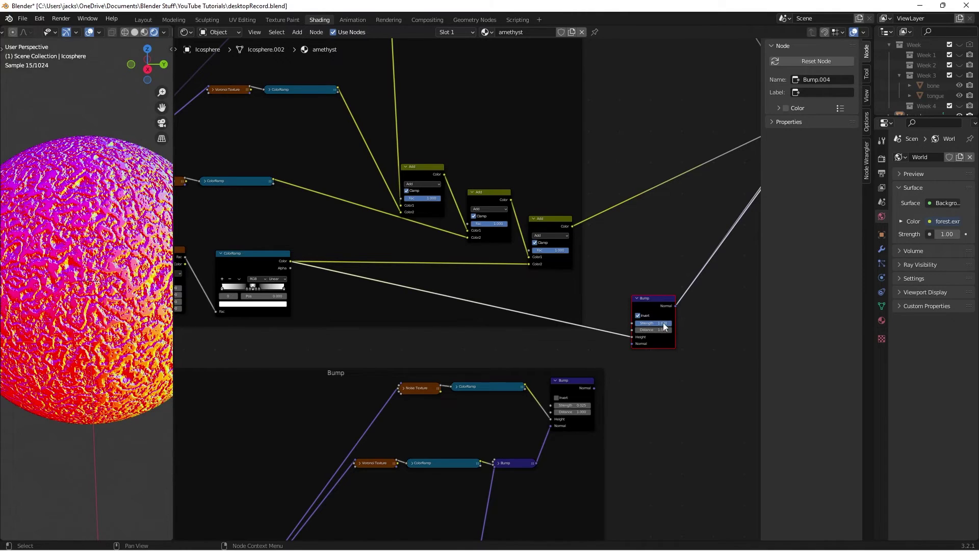
left_click(659, 323)
type("0.1")
key("Return")
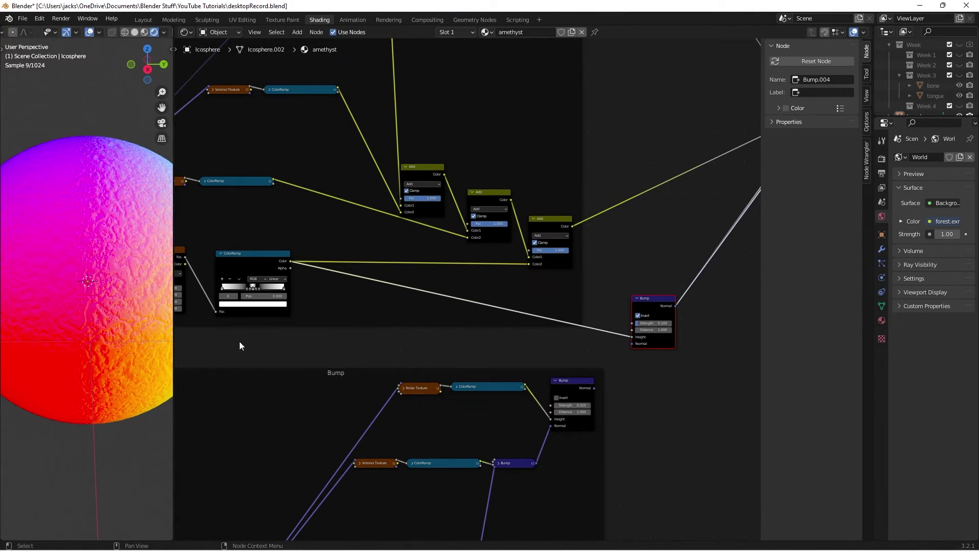
scroll(127, 284, "up", 3)
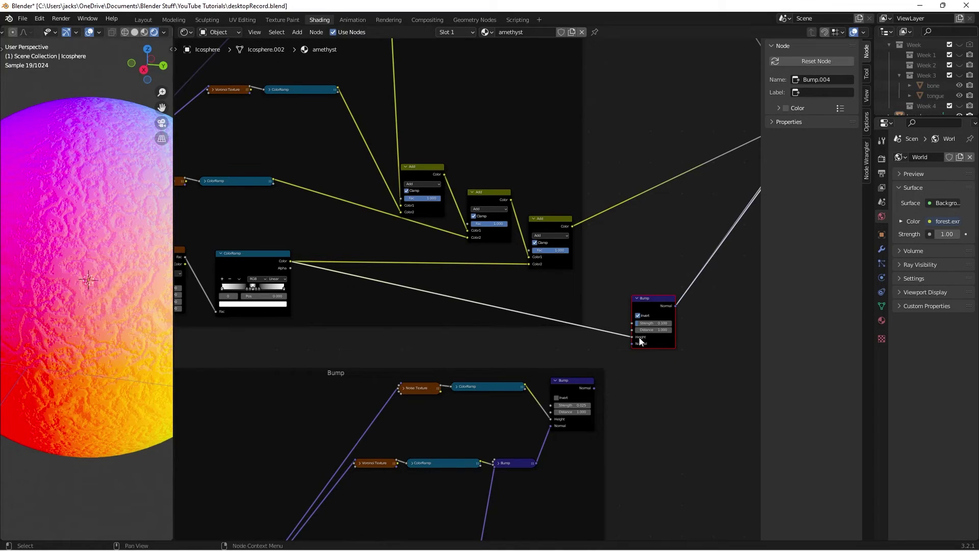
Step: Connect the Bump frame's final Normal output to the new Bump's Normal input, inspect the sphere, and save the file
left_click_drag(594, 388, 633, 344)
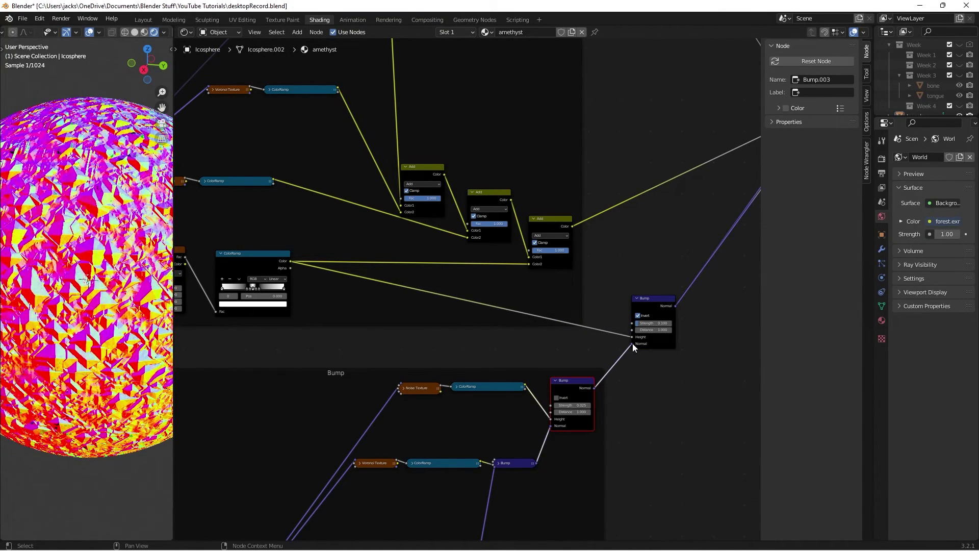
middle_click_drag(151, 241, 118, 254)
scroll(117, 254, "down", 2)
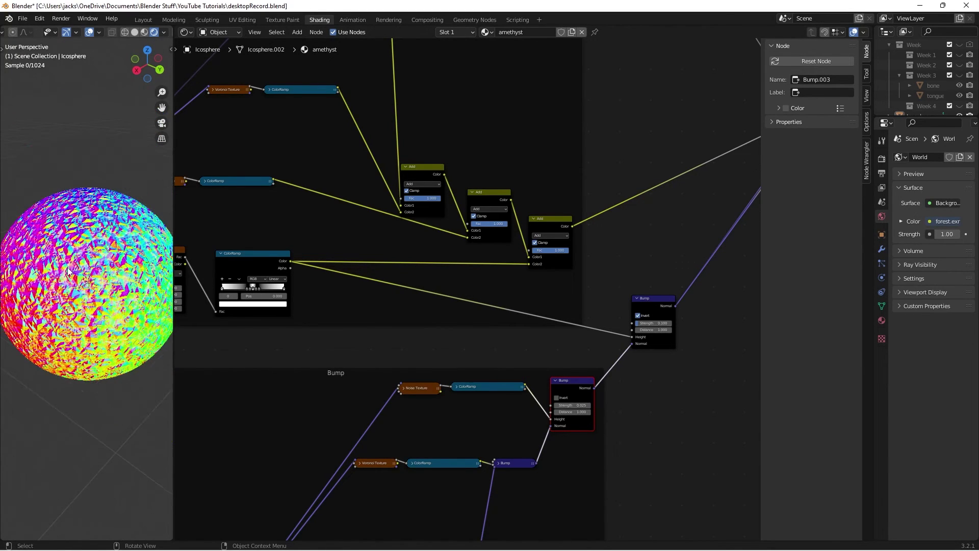
scroll(67, 267, "up", 1)
middle_click_drag(51, 280, 63, 280)
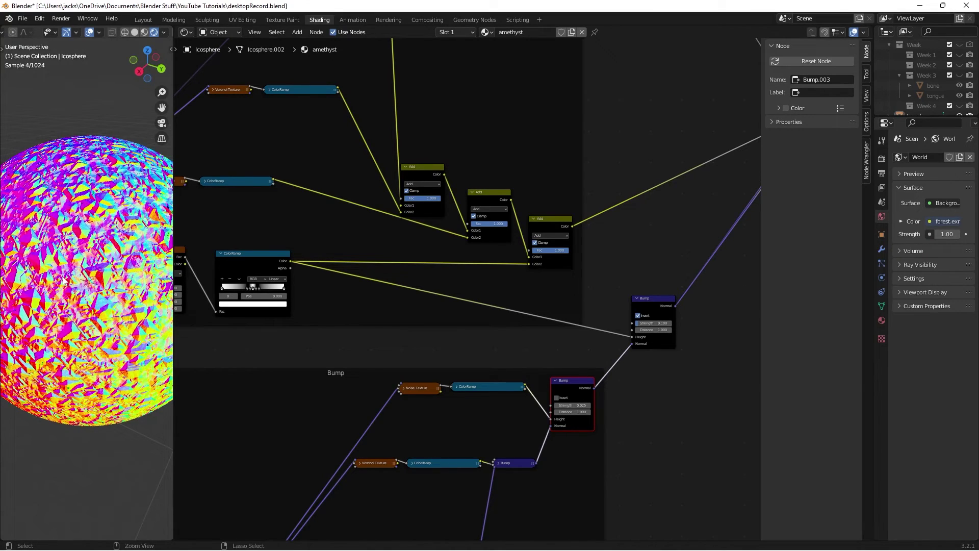
key("ctrl+s")
Step: Output the Principled BSDF to the material and view the sphere in the Layout workspace with Cycles
middle_click_drag(488, 255, 360, 273)
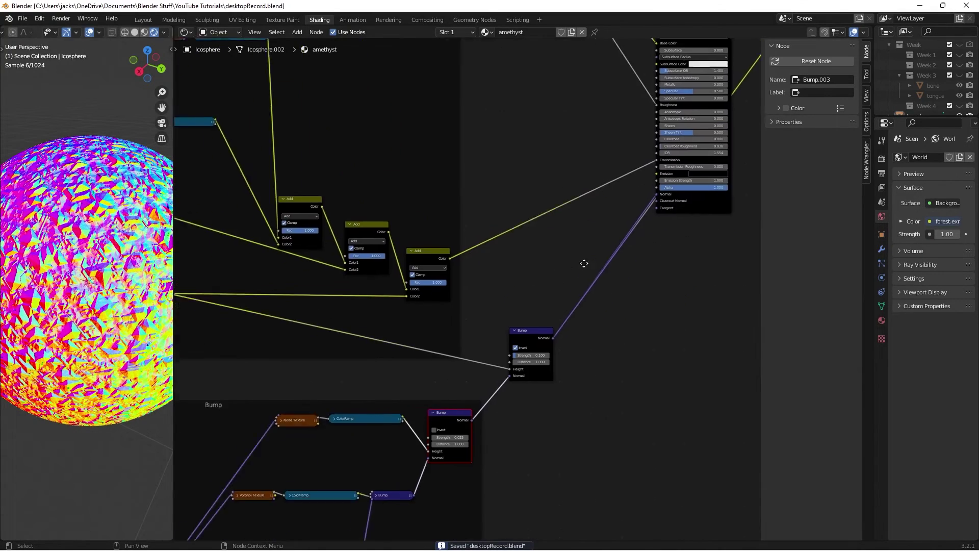
middle_click_drag(584, 263, 475, 288)
left_click(583, 235, "ctrl+shift")
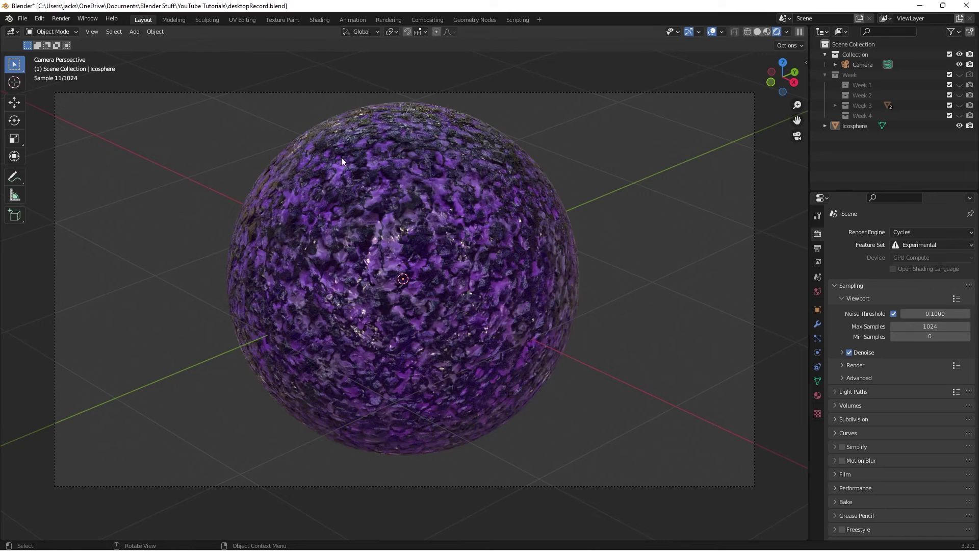
Step: Undo the switch to Cycles to return to Eevee, and set the viewport samples to 50
key("ctrl+z")
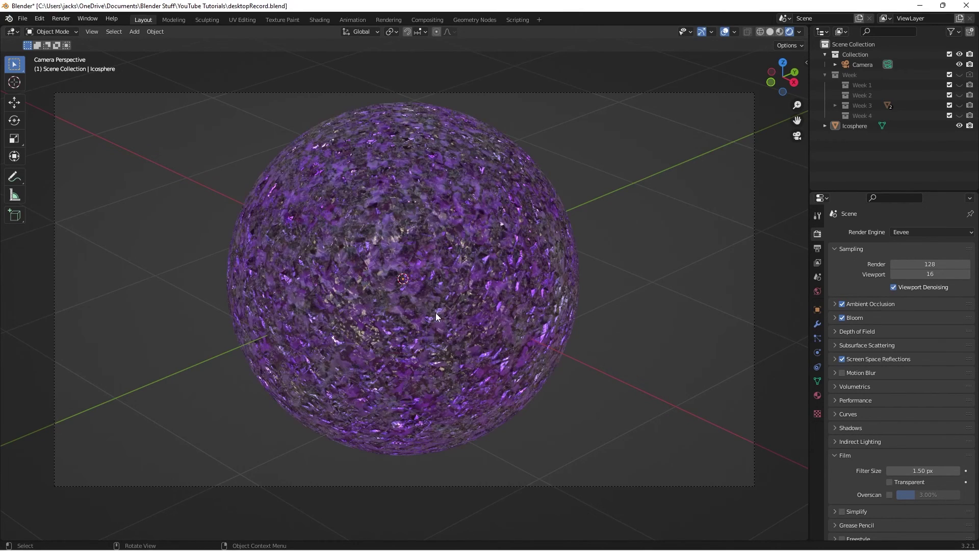
left_click(931, 276)
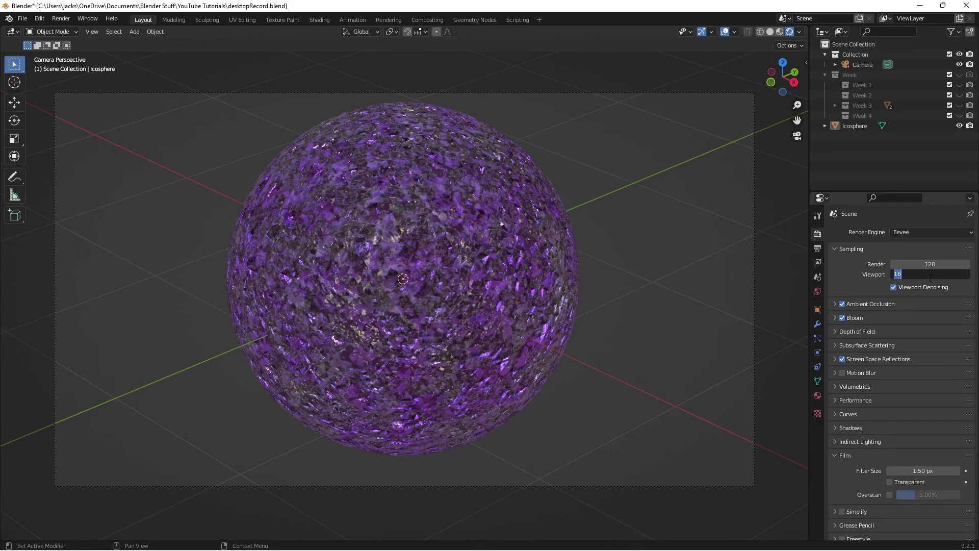
type("50")
key("Return")
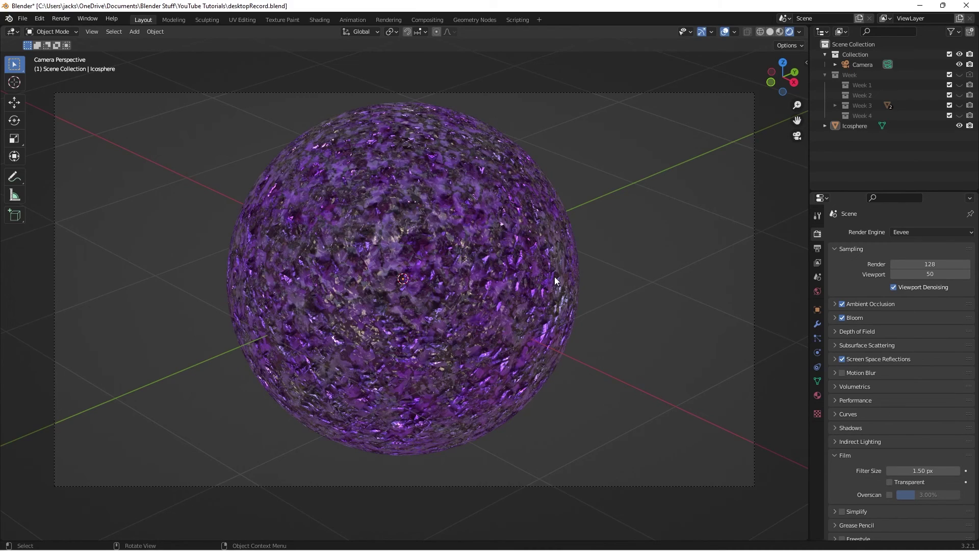
scroll(576, 311, "down", 2)
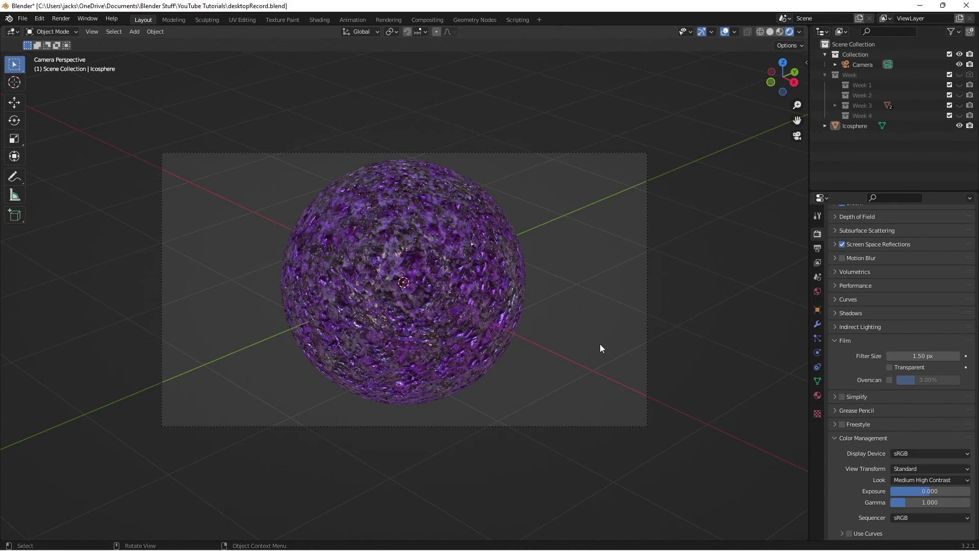